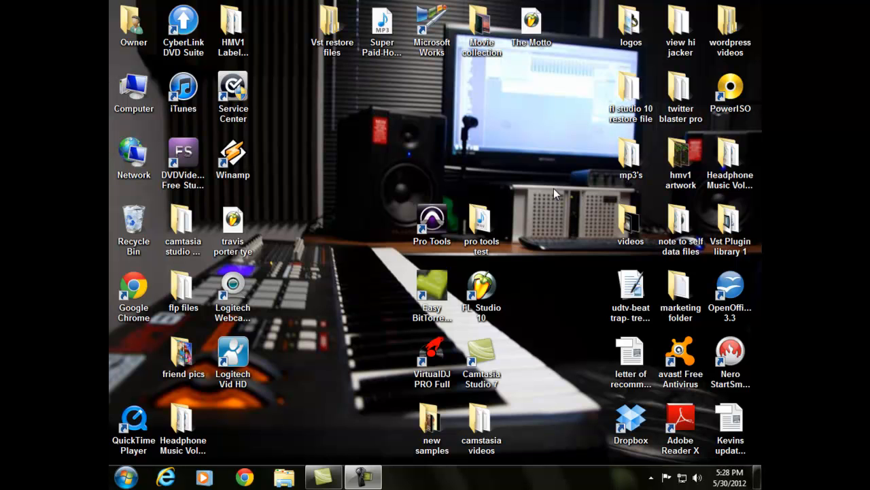
# Launch FL Studio 10 and move the step sequencer window slightly lower in the workspace
pyautogui.doubleClick(484, 291)
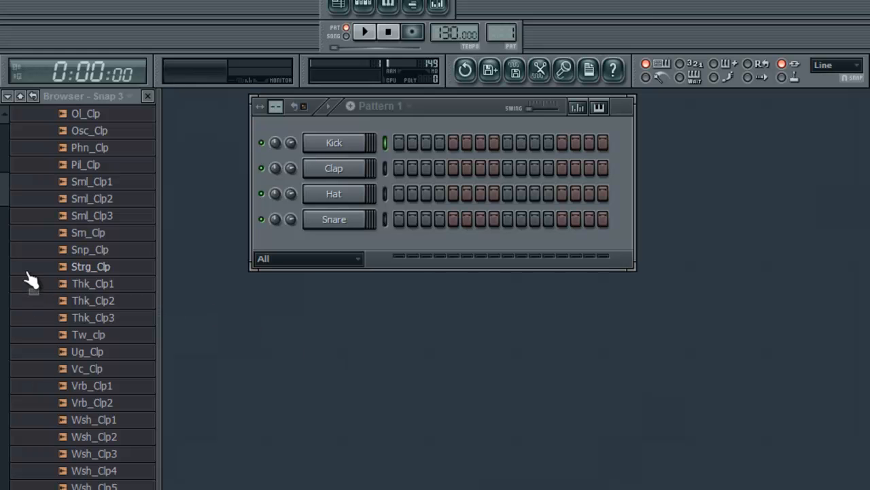
pyautogui.moveTo(7, 205)
pyautogui.mouseDown()
pyautogui.moveTo(17, 174)
pyautogui.moveTo(13, 480)
pyautogui.moveTo(7, 155)
pyautogui.moveTo(2, 210)
pyautogui.mouseUp()
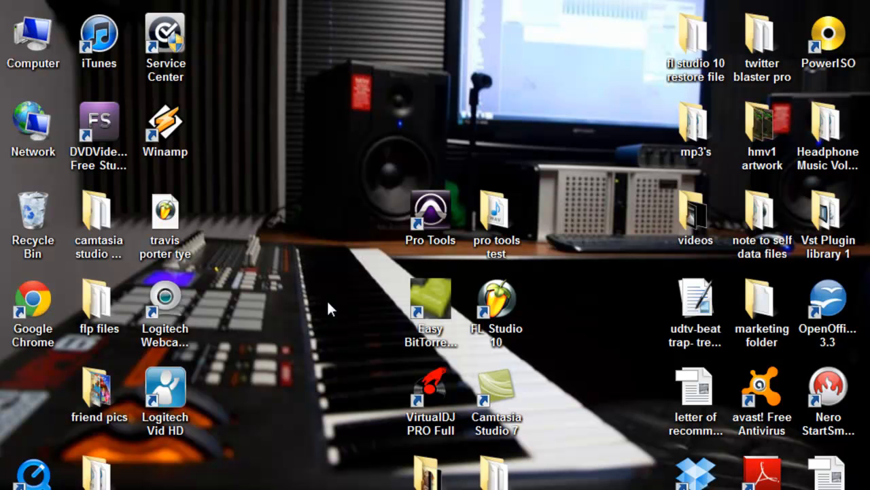
pyautogui.doubleClick(482, 303)
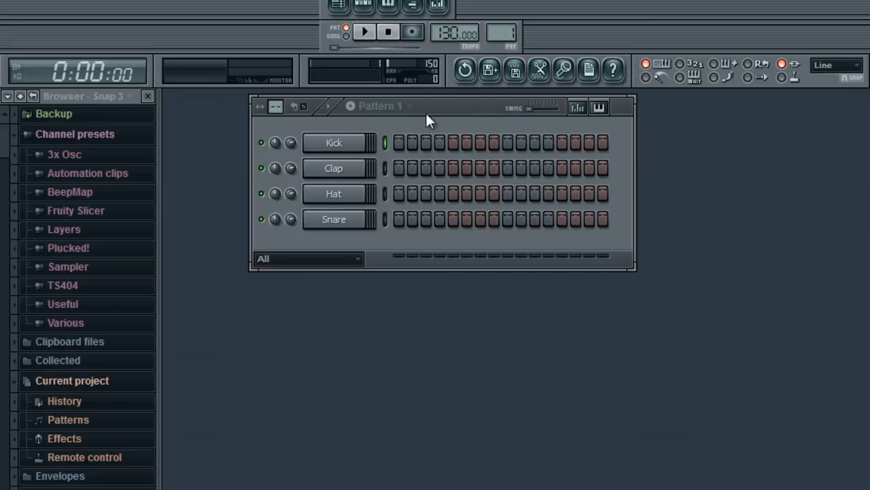
pyautogui.moveTo(427, 108); pyautogui.dragTo(460, 109)
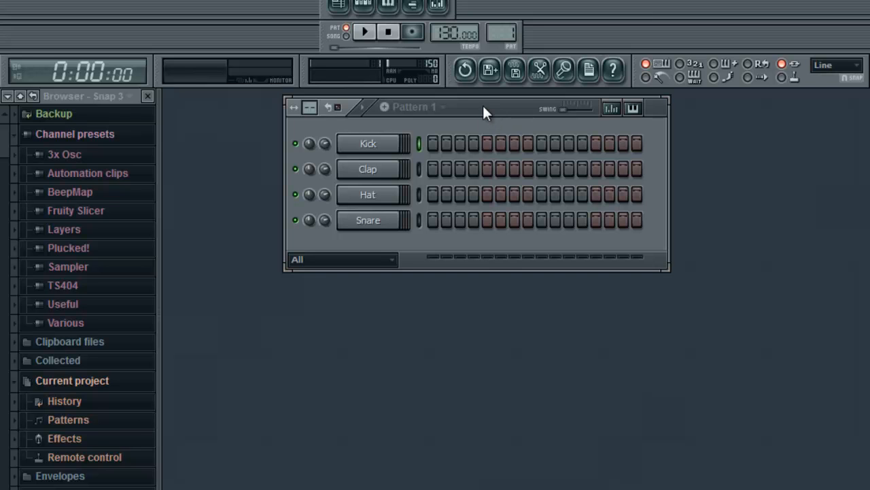
pyautogui.moveTo(483, 108); pyautogui.dragTo(455, 125)
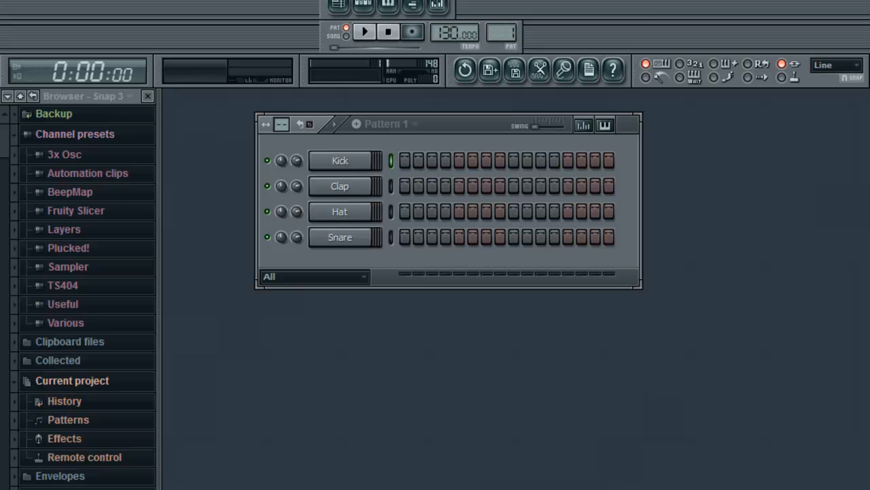
# Open the existing project beast from the Projects folder
pyautogui.click(17, 0)
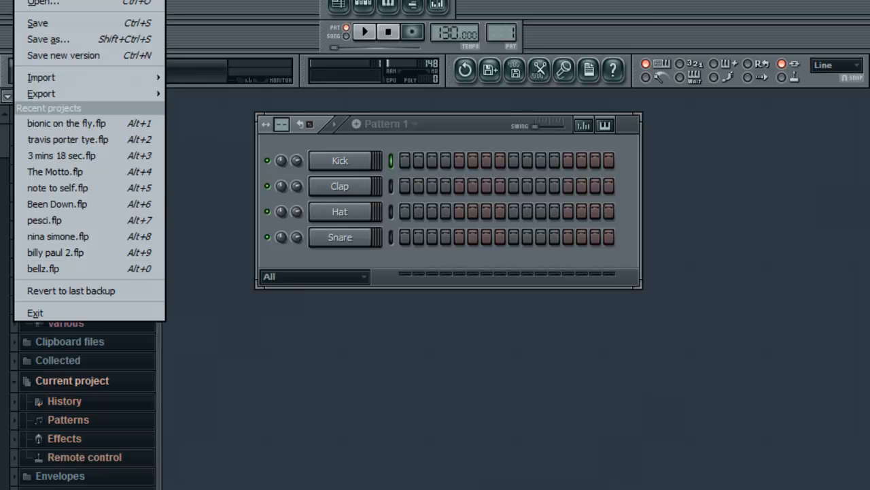
pyautogui.click(17, 1)
pyautogui.click(17, 1)
pyautogui.moveTo(109, 2)
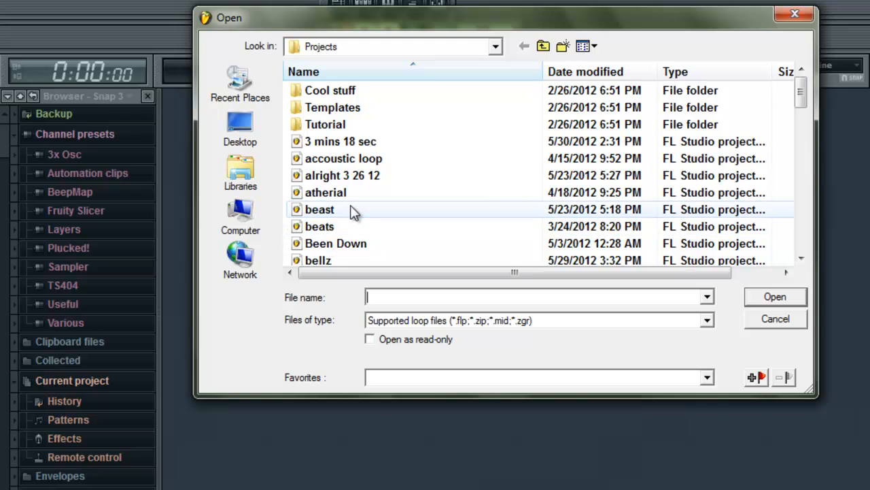
pyautogui.click(327, 215)
pyautogui.doubleClick(328, 215)
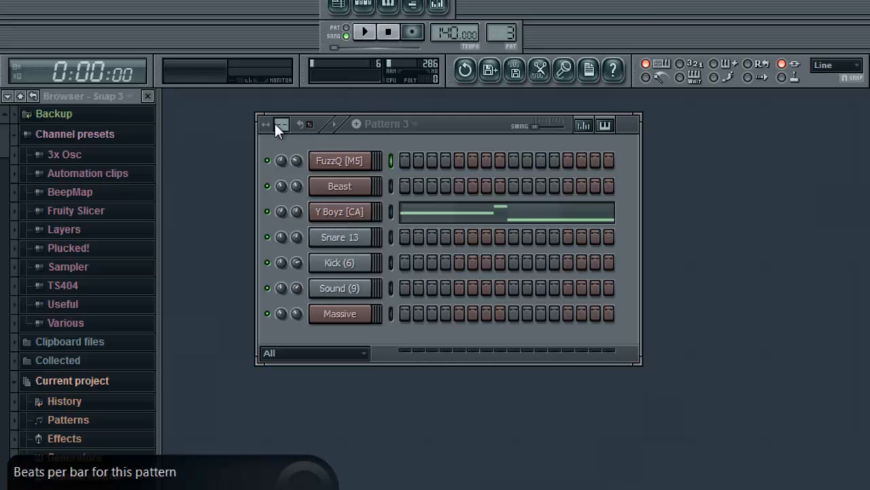
# Start a new default project in place of the loaded one
pyautogui.click(20, 0)
pyautogui.click(40, 0)
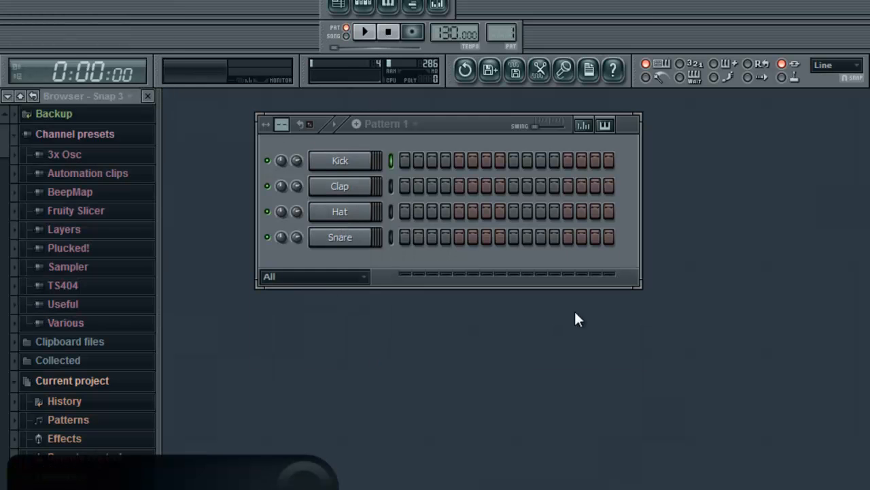
# Examine the project import and export commands and the pattern editing commands, including randomize and send to piano roll
pyautogui.click(21, 0)
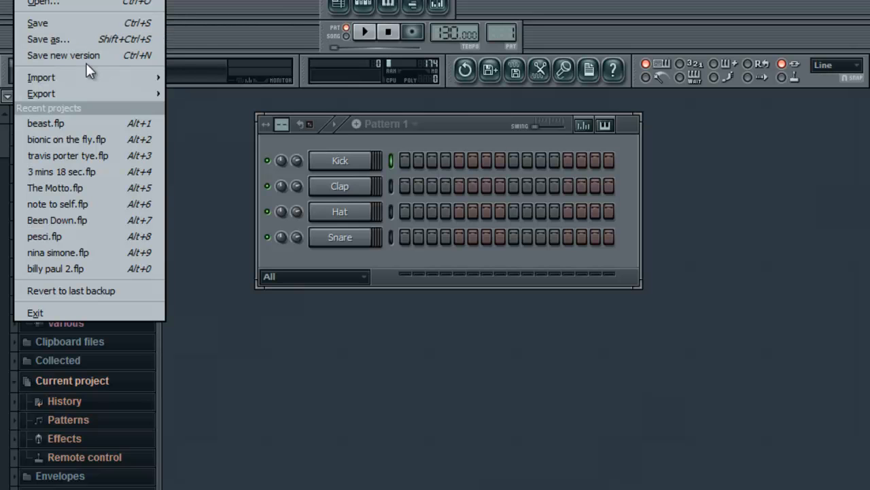
pyautogui.moveTo(61, 85)
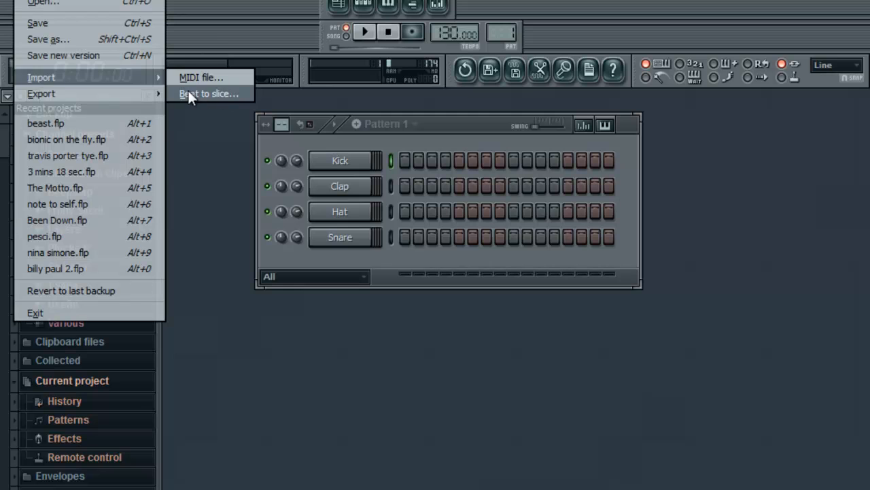
pyautogui.moveTo(135, 94)
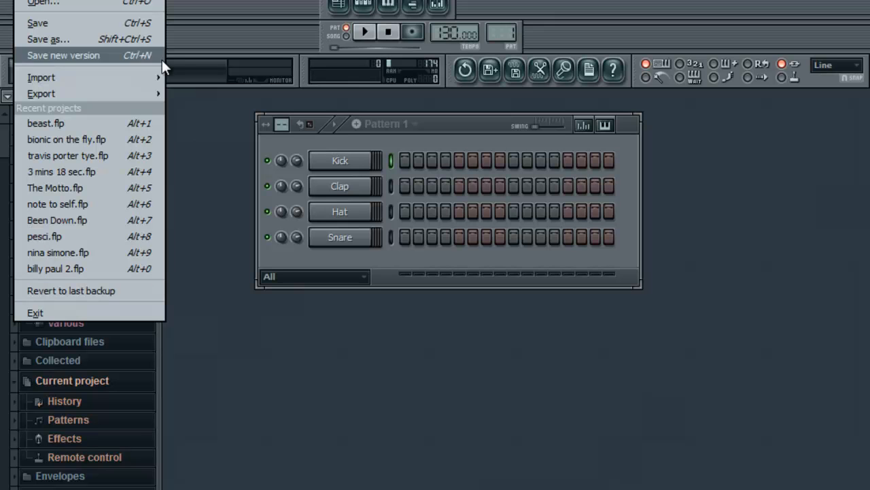
pyautogui.click(200, 4)
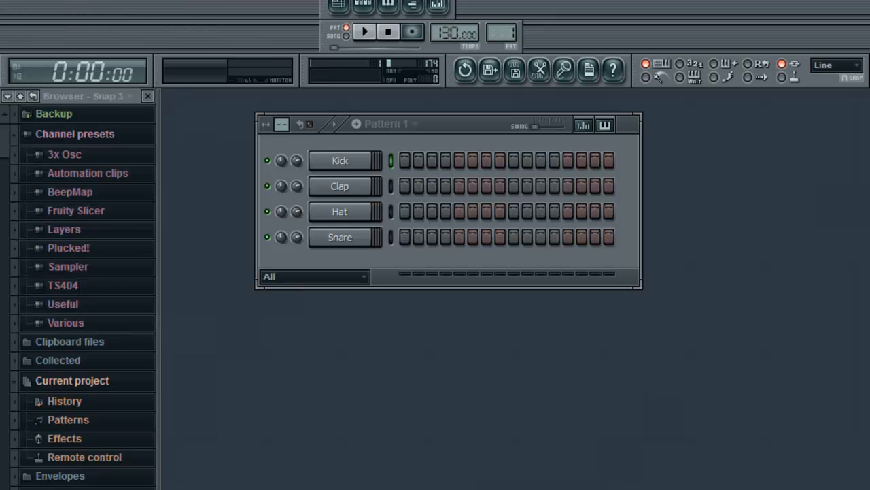
pyautogui.hotkey('alt', 'c')
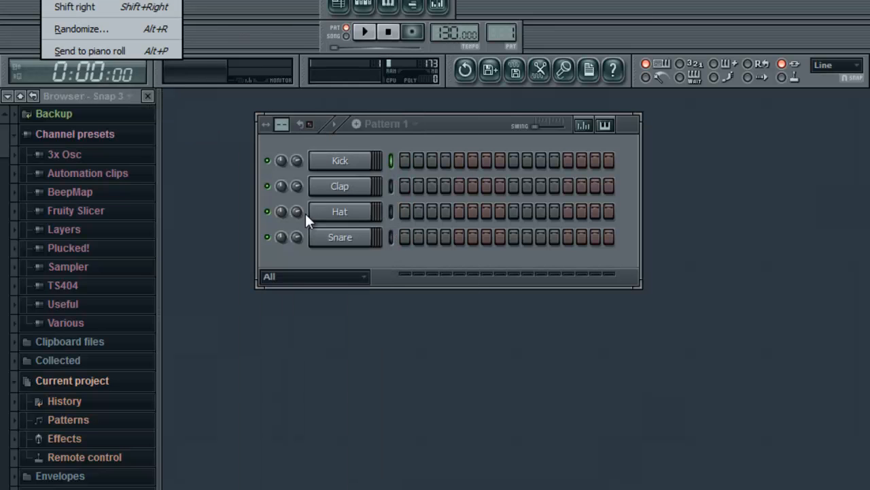
pyautogui.click(288, 29)
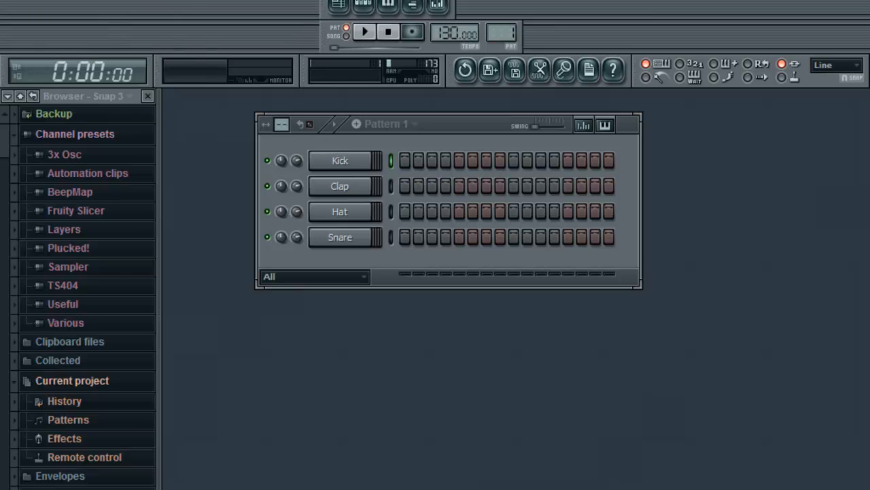
pyautogui.click(54, 0)
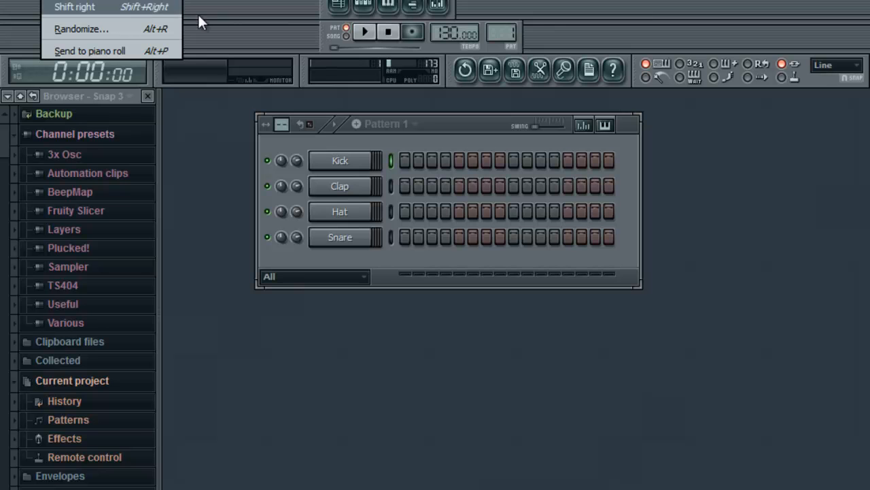
pyautogui.click(216, 14)
# Open the Kick channel's piano roll and place five spaced notes on E5, C#5, G5, B4 and A5
pyautogui.rightClick(372, 159)
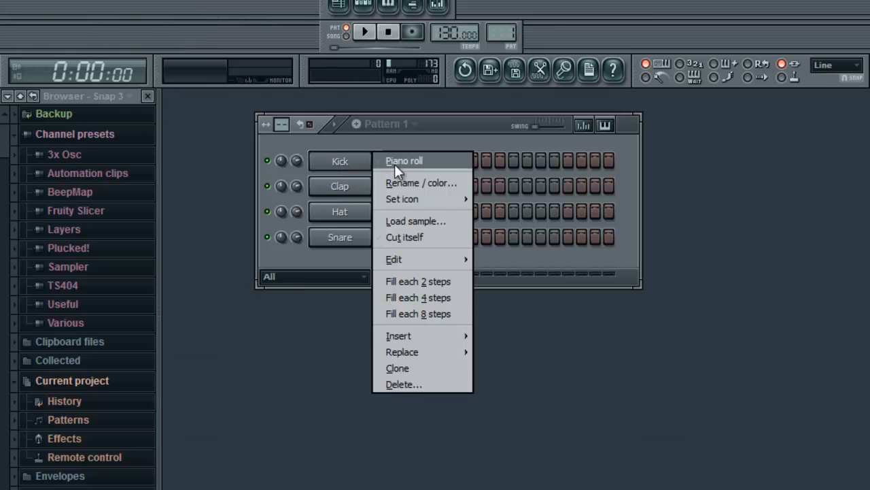
pyautogui.click(395, 160)
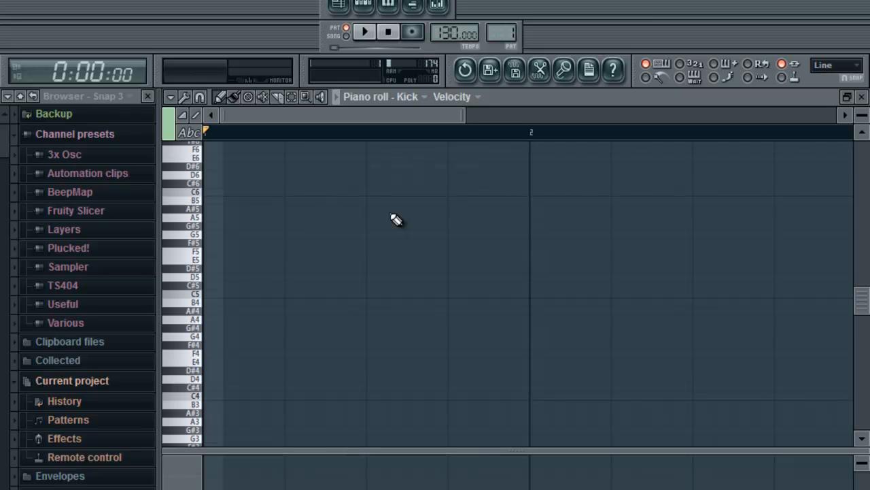
pyautogui.click(314, 260)
pyautogui.click(389, 285)
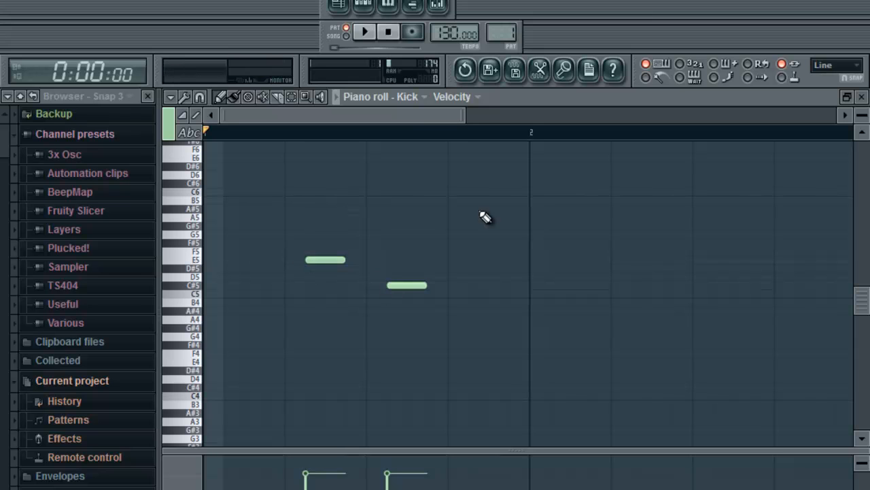
pyautogui.click(537, 234)
pyautogui.click(658, 302)
pyautogui.click(741, 217)
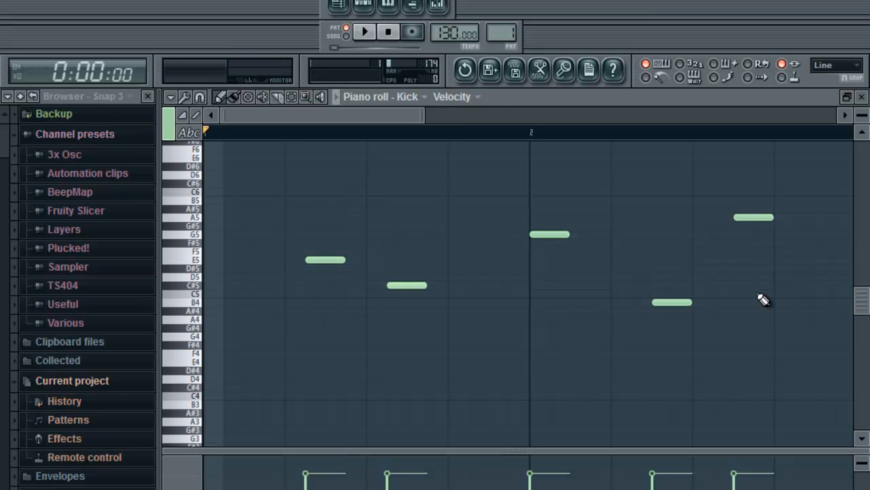
# Delete all notes from the Kick piano roll and briefly play the empty pattern
pyautogui.hotkey('ctrl', 'a')
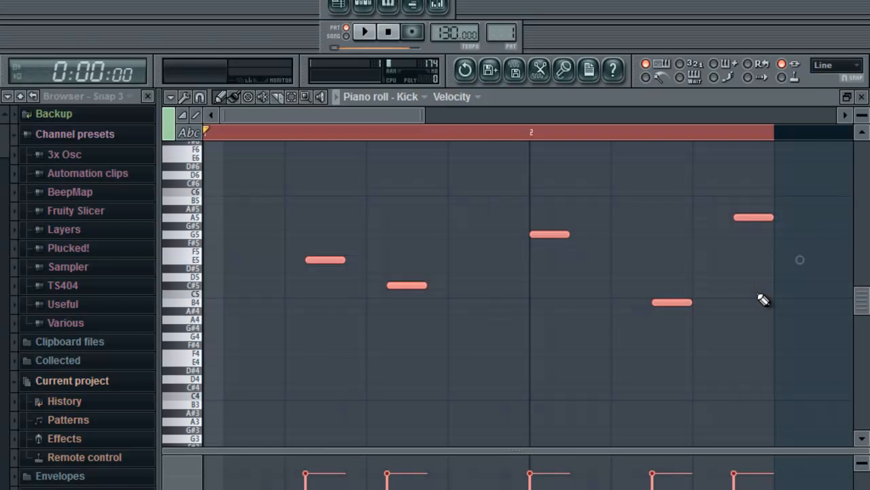
pyautogui.press('Delete')
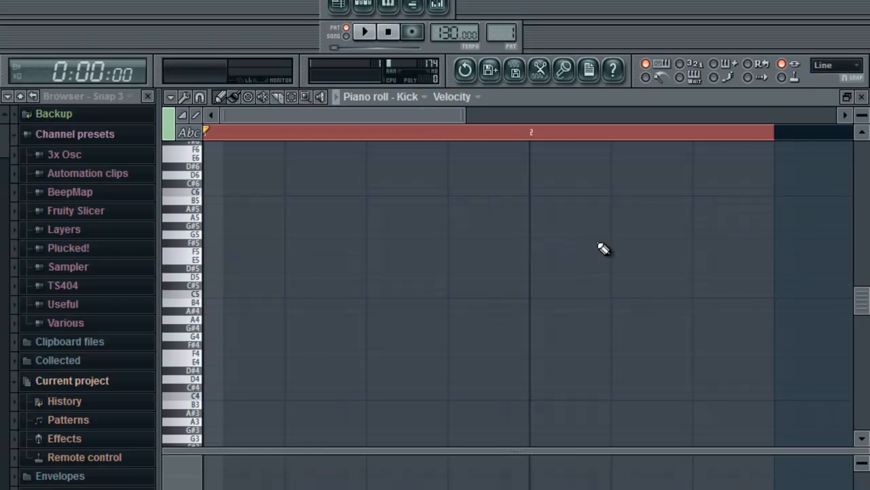
pyautogui.press('space')
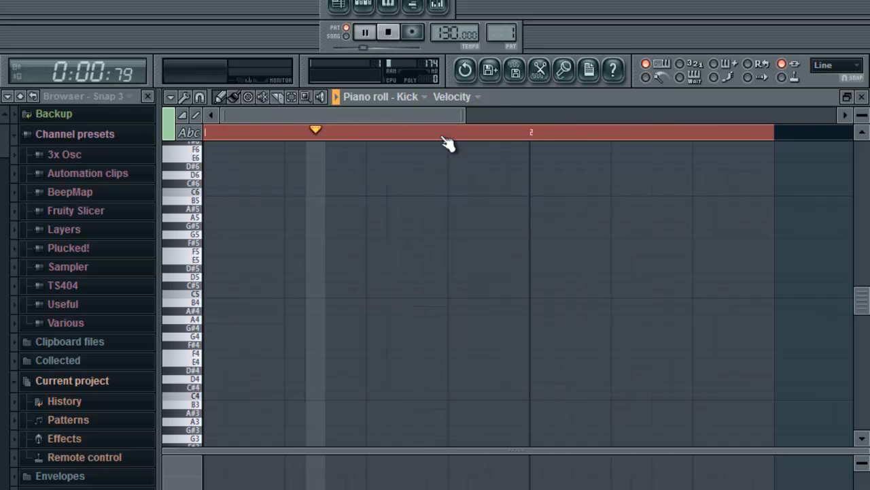
pyautogui.press('space')
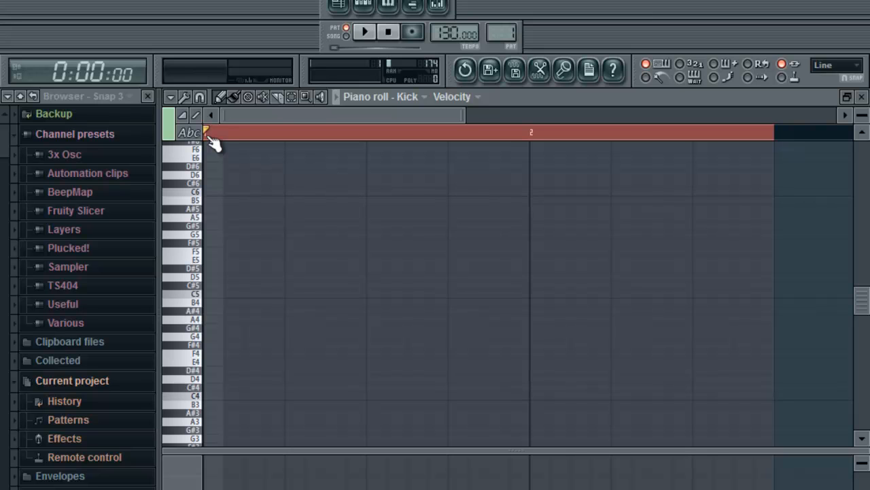
# Place seven notes in the Kick piano roll: three on B4, A#5 at the start of bar 2, then F#5, G5 and C6 near that bar's end
pyautogui.click(221, 302)
pyautogui.click(323, 302)
pyautogui.click(527, 209)
pyautogui.click(615, 305)
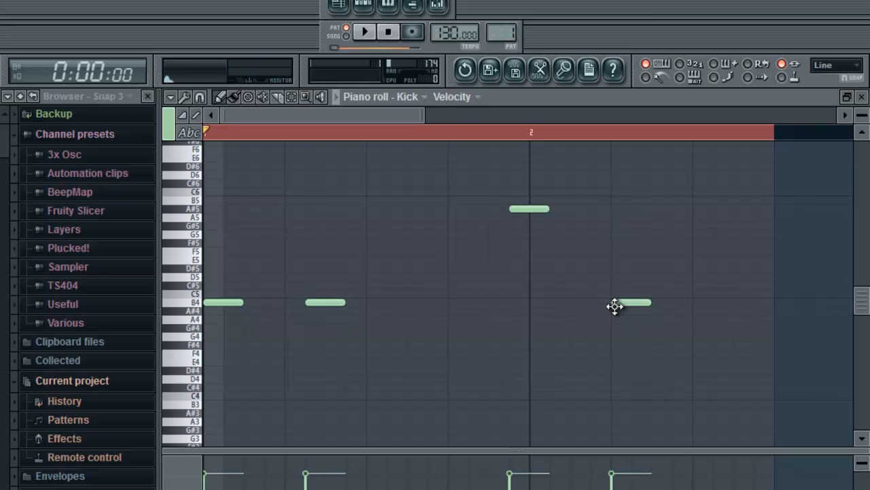
pyautogui.moveTo(537, 206); pyautogui.dragTo(558, 208)
pyautogui.click(838, 242)
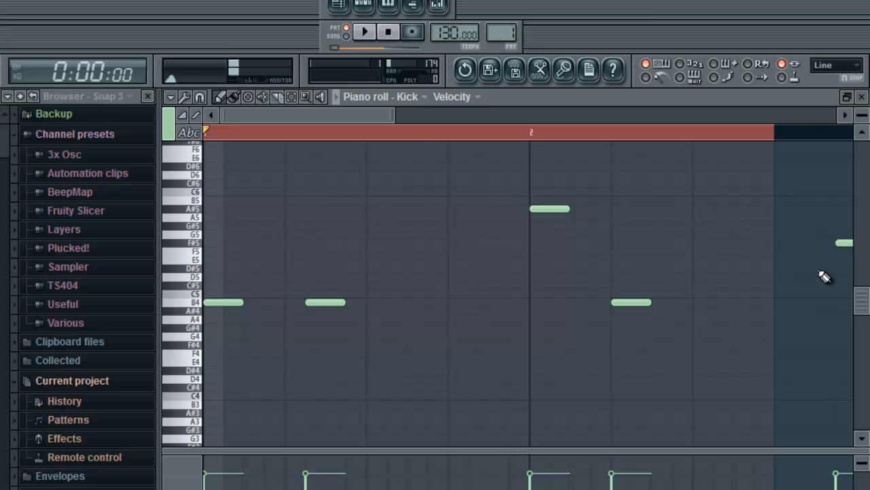
pyautogui.click(798, 234)
pyautogui.click(778, 192)
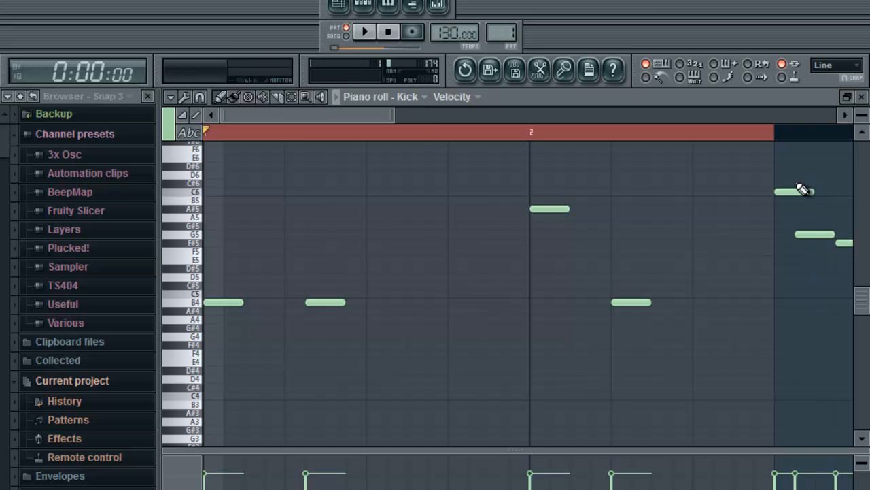
# Play the pattern briefly and reselect the time range from the start of bar 1 through the third beat of bar 2
pyautogui.press('space')
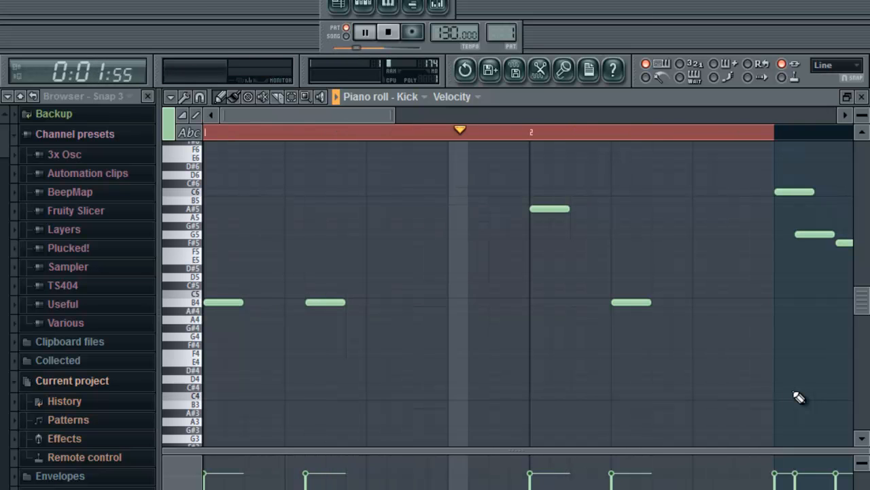
pyautogui.press('space')
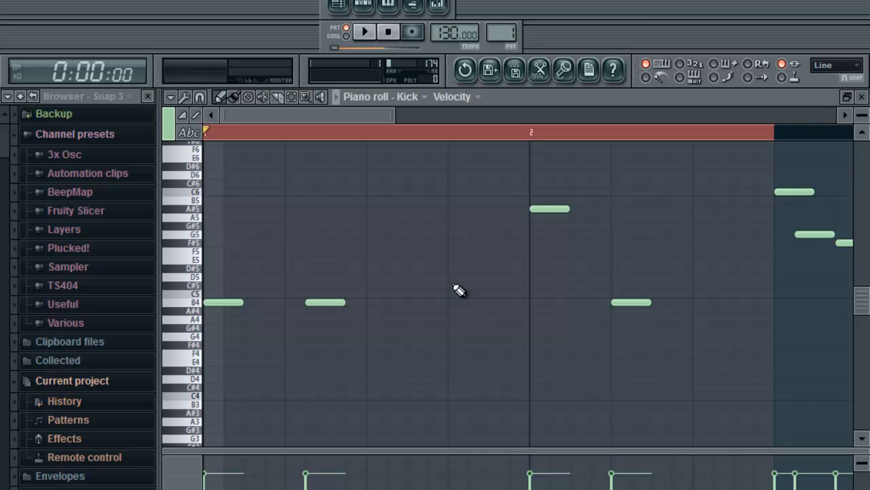
pyautogui.click(210, 136)
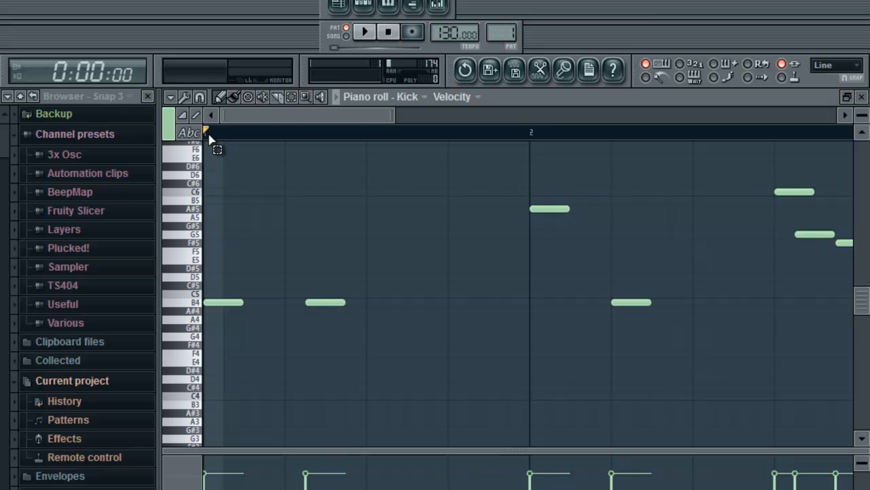
pyautogui.moveTo(209, 136); pyautogui.dragTo(758, 272)
pyautogui.press('space')
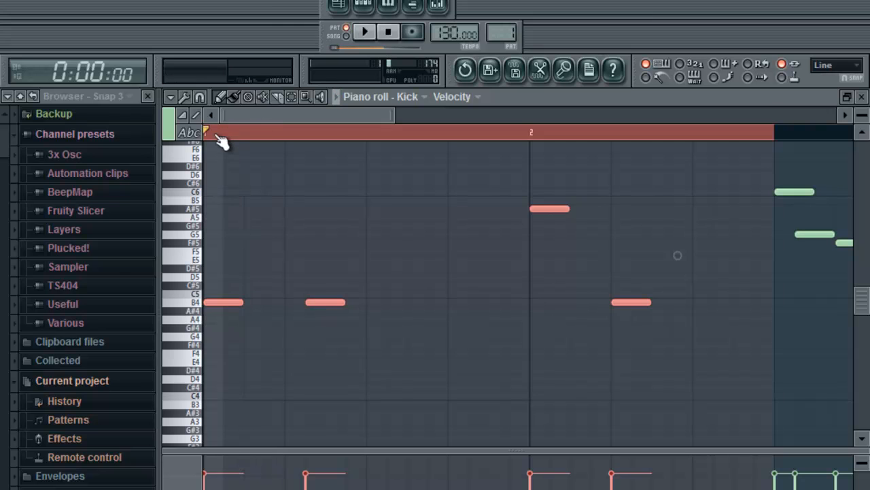
# Clear the time selection and repeatedly start and stop playback near the beginning of the Kick pattern
pyautogui.click(223, 140)
pyautogui.press('space')
pyautogui.press('space')
pyautogui.press('space')
pyautogui.press('space')
pyautogui.press('space')
pyautogui.press('space')
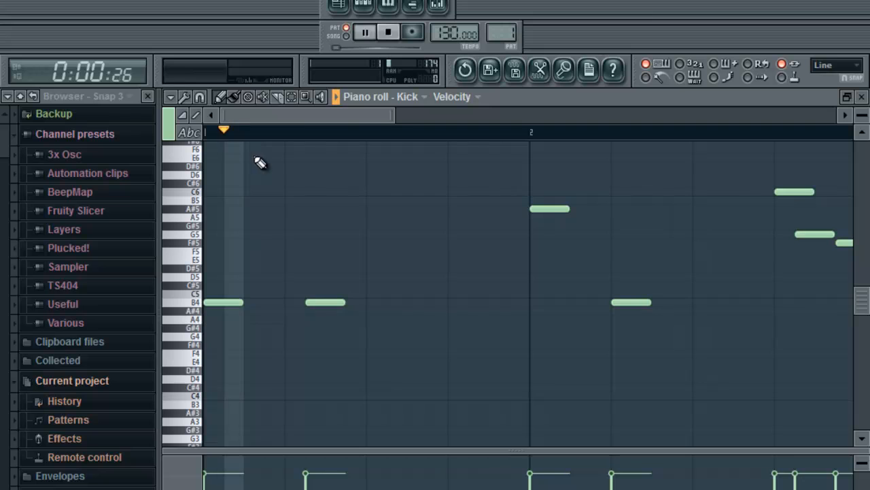
pyautogui.press('space')
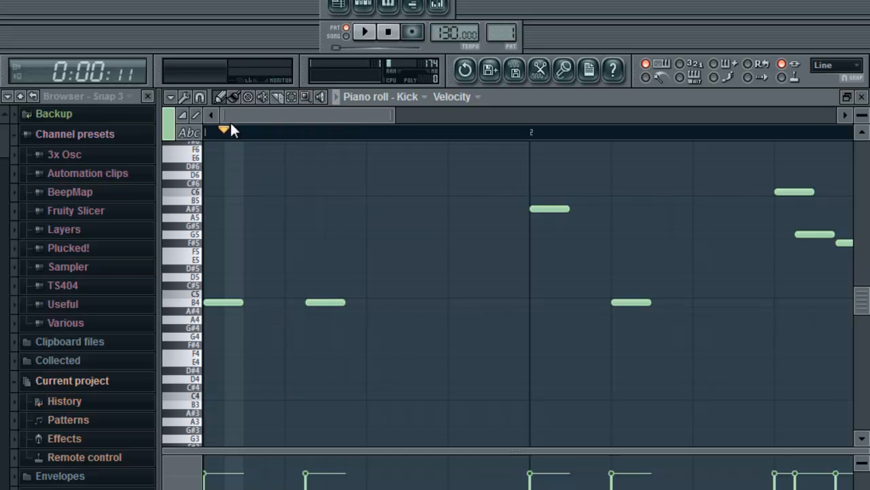
pyautogui.press('space')
pyautogui.press('space')
pyautogui.press('space')
pyautogui.press('space')
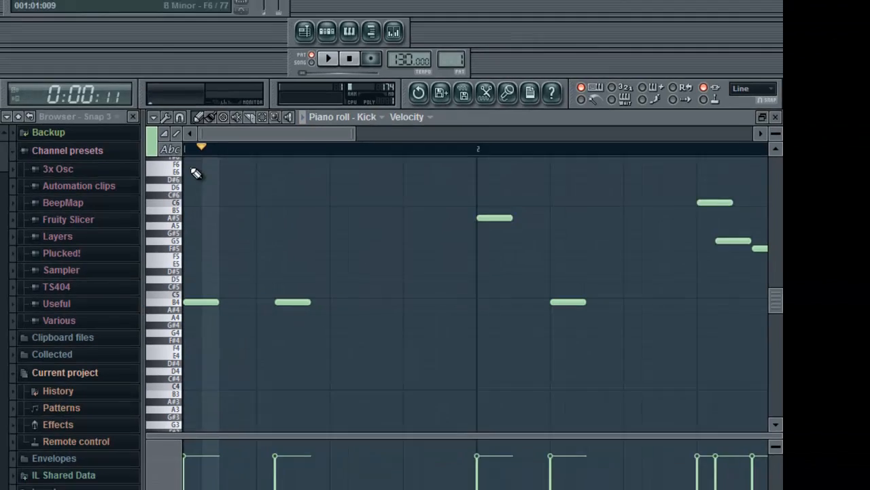
pyautogui.press('space')
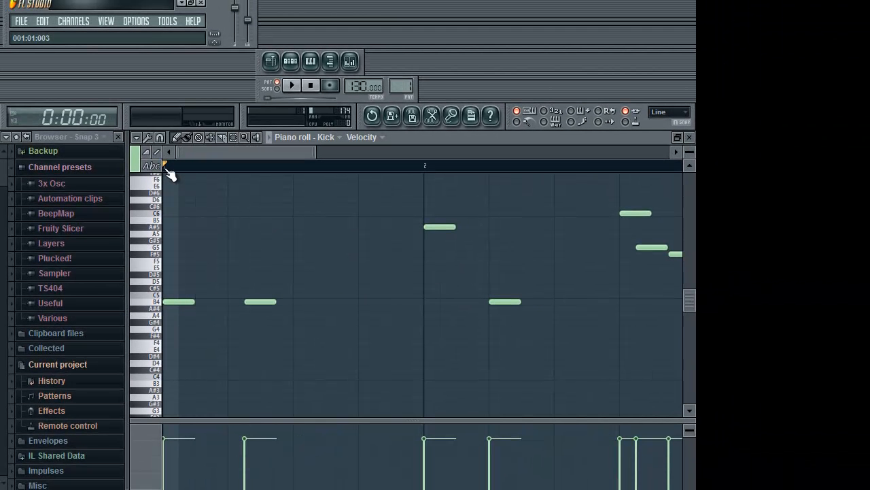
# Delete all notes from the Kick piano roll, clearing the time selection, and close the piano roll
pyautogui.press('space')
pyautogui.press('space')
pyautogui.rightClick(248, 302)
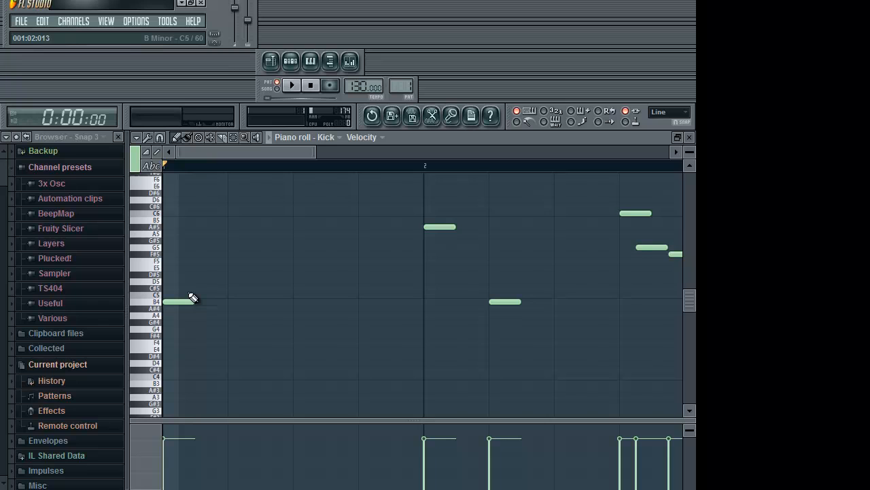
pyautogui.hotkey('ctrl', 'a')
pyautogui.press('Delete')
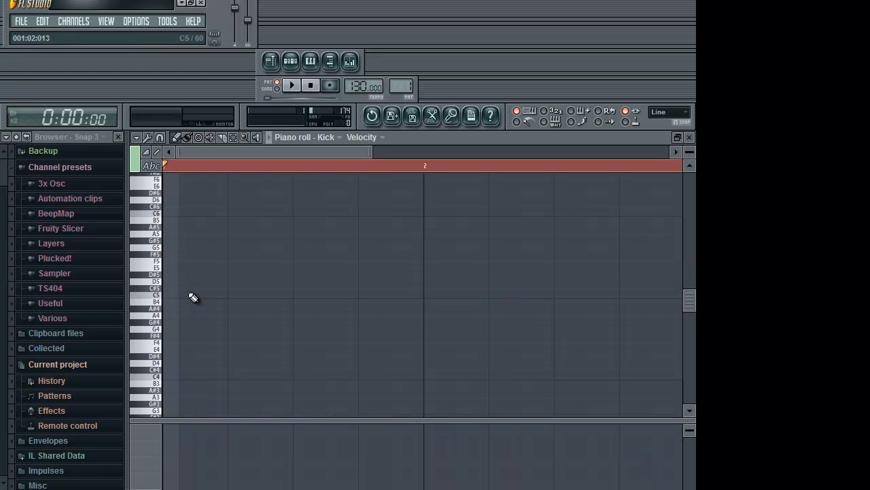
pyautogui.click(167, 170)
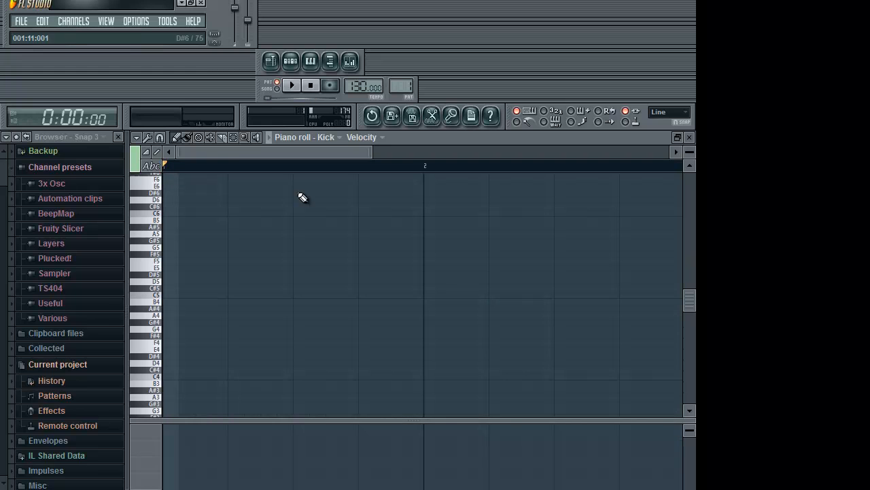
pyautogui.click(688, 137)
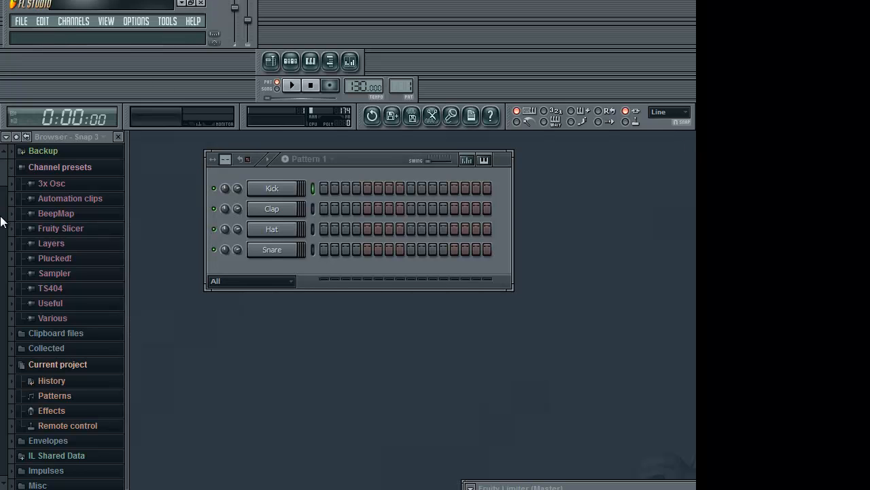
# Switch the time display between bars and minutes while starting and stopping the pattern, finishing with minutes and seconds
pyautogui.press('space')
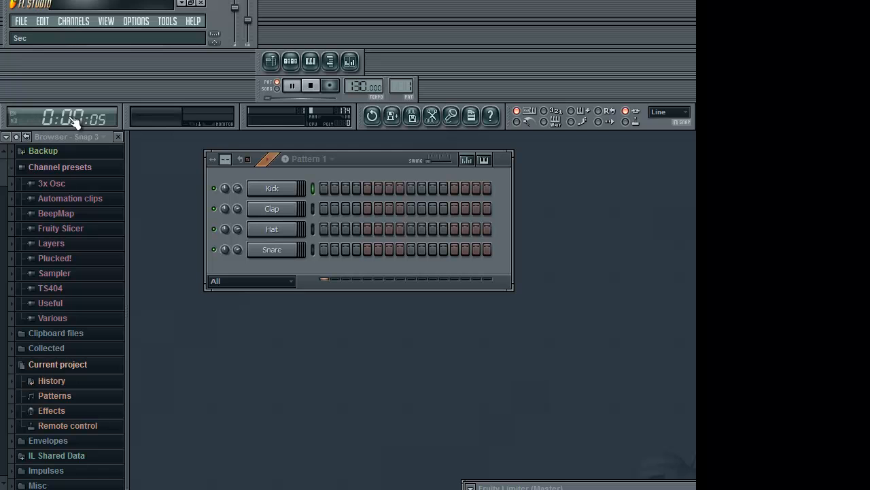
pyautogui.click(20, 124)
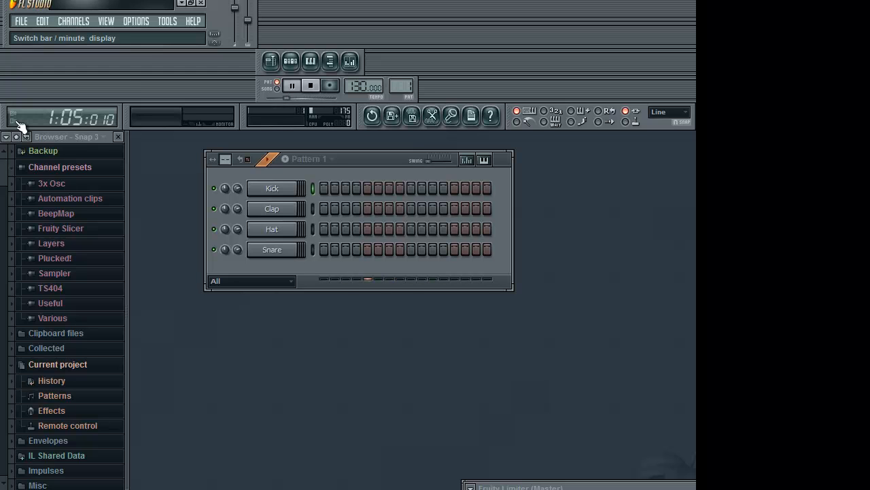
pyautogui.click(19, 123)
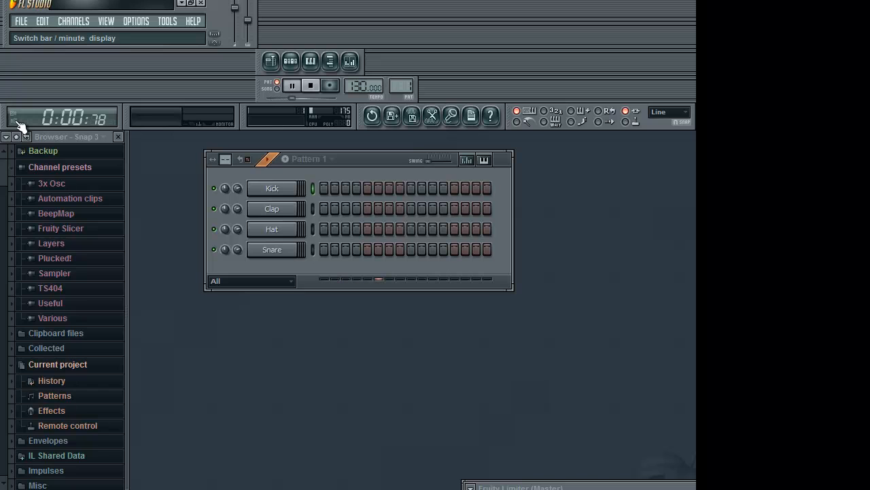
pyautogui.click(20, 123)
pyautogui.press('space')
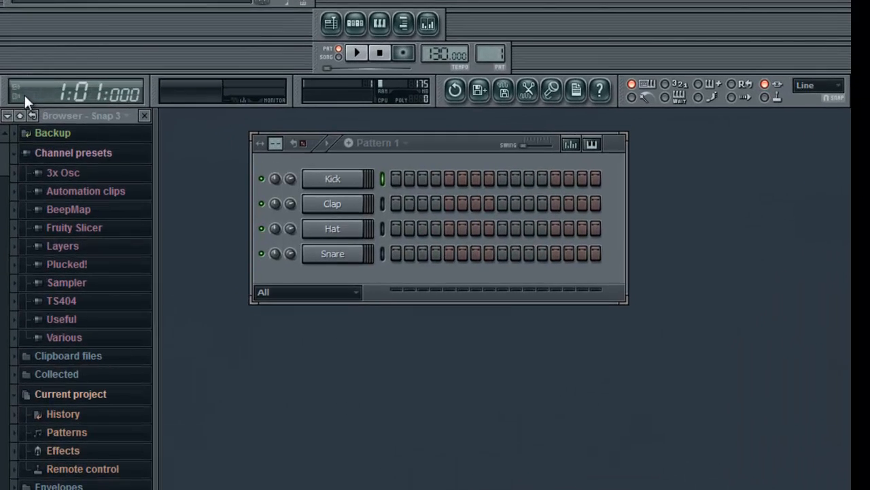
pyautogui.click(19, 126)
pyautogui.press('space')
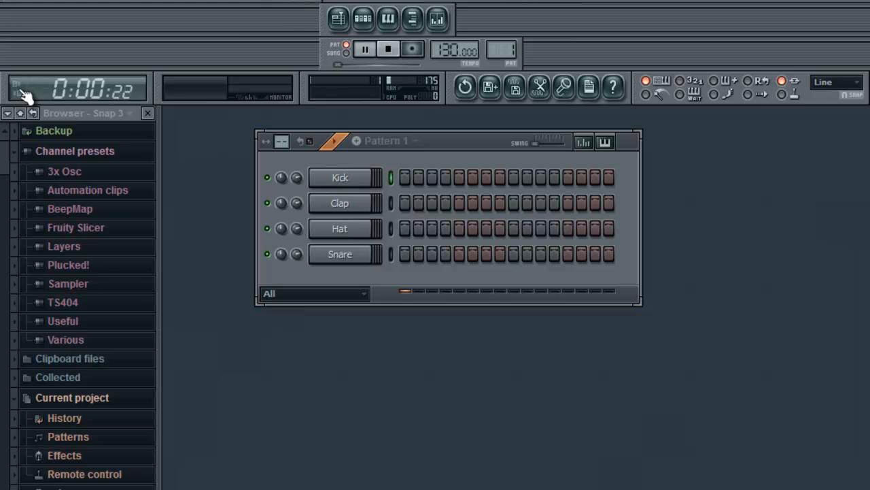
pyautogui.press('space')
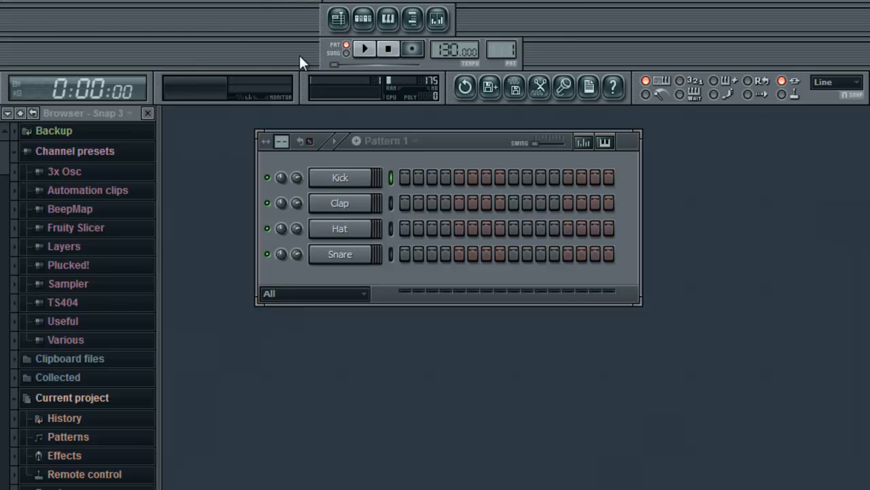
pyautogui.click(364, 49)
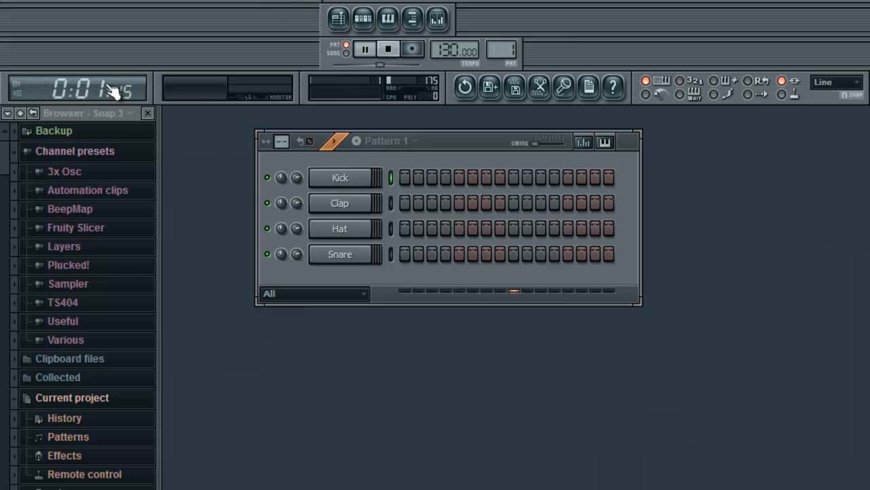
pyautogui.click(388, 50)
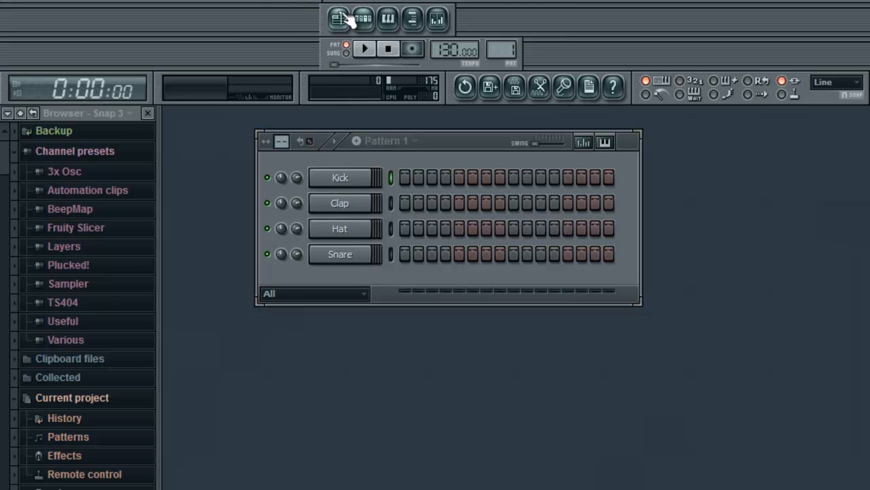
# Open the Playlist, inspect its timeline at different horizontal zoom levels, and close it
pyautogui.click(339, 19)
pyautogui.moveTo(452, 130); pyautogui.dragTo(850, 207)
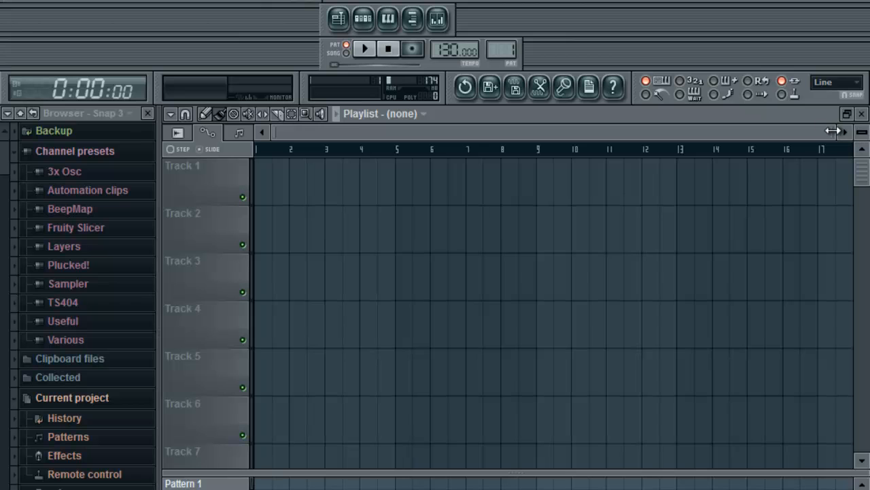
pyautogui.moveTo(833, 130); pyautogui.dragTo(509, 233)
pyautogui.click(861, 114)
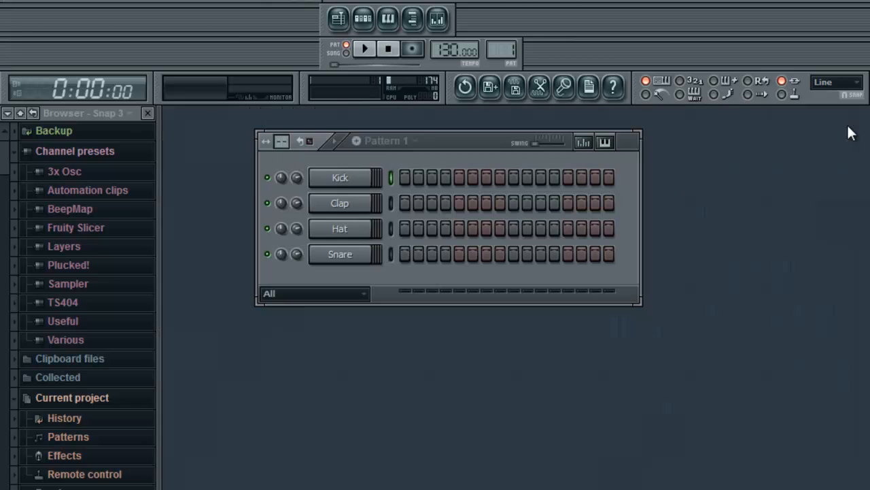
# Open the Kick piano roll and place two one-step D#5 notes in bar 1, on steps 2 and 5
pyautogui.rightClick(367, 177)
pyautogui.click(381, 181)
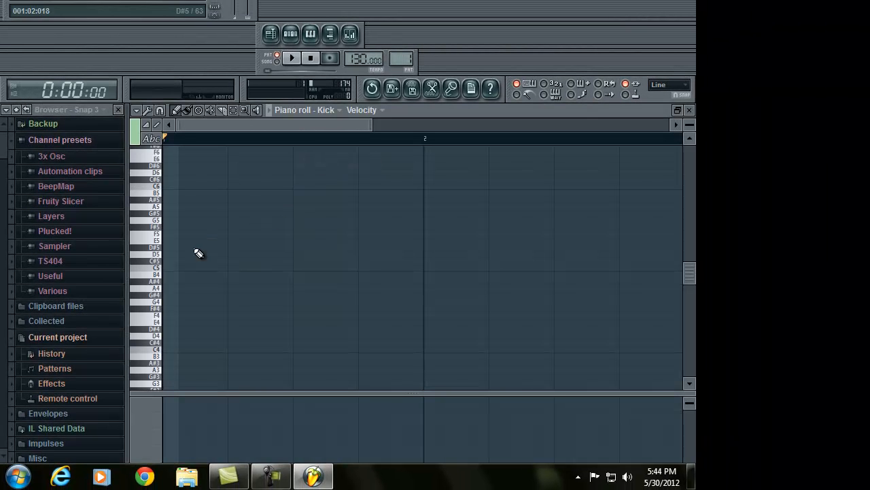
pyautogui.click(194, 248)
pyautogui.moveTo(195, 246)
pyautogui.mouseDown()
pyautogui.moveTo(218, 247)
pyautogui.moveTo(195, 246)
pyautogui.mouseUp()
pyautogui.click(233, 248)
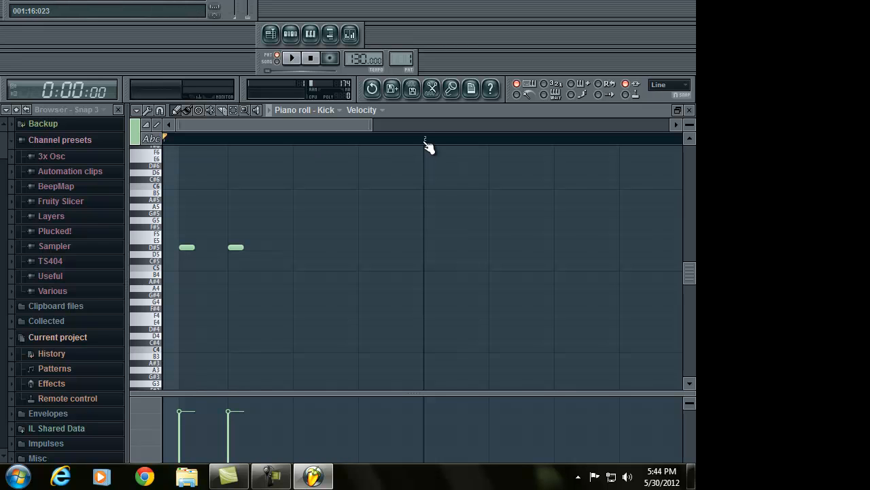
# Delete both D#5 notes from the Kick piano roll and make sure playback is stopped
pyautogui.rightClick(238, 248)
pyautogui.rightClick(191, 248)
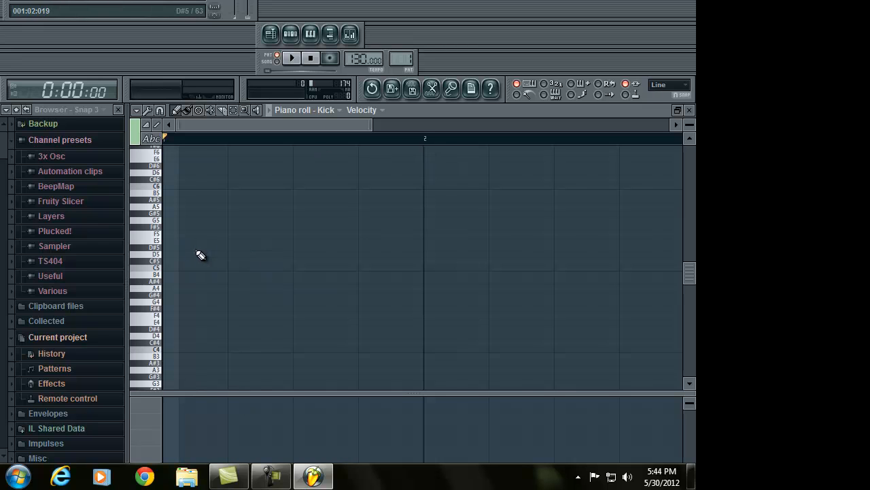
pyautogui.click(316, 61)
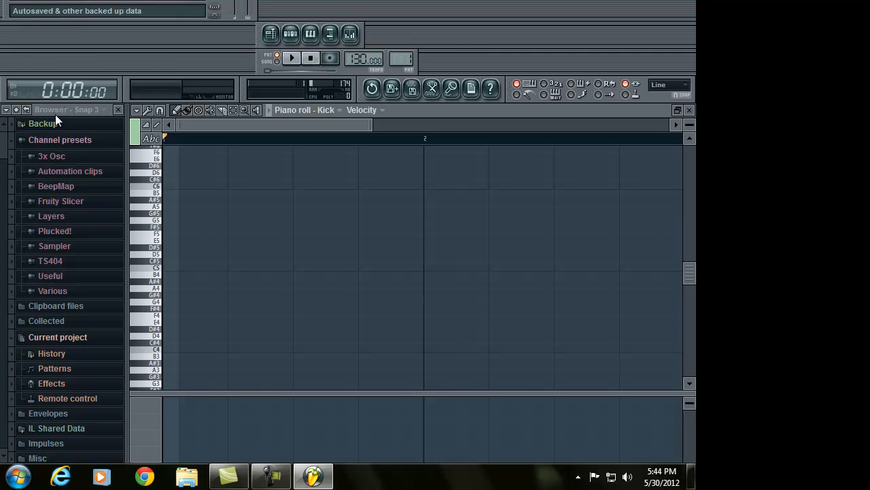
# Search the browser for "crash" and preview the crash sample in the Dance with me folder
pyautogui.click(6, 110)
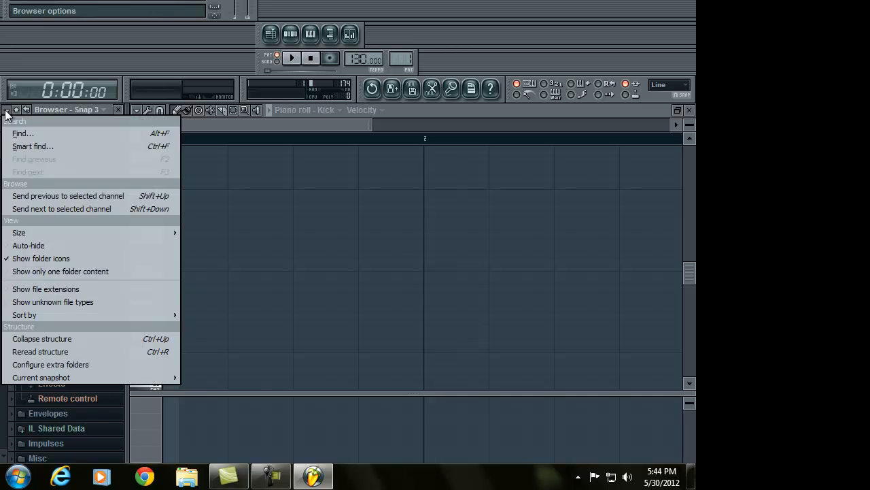
pyautogui.click(33, 138)
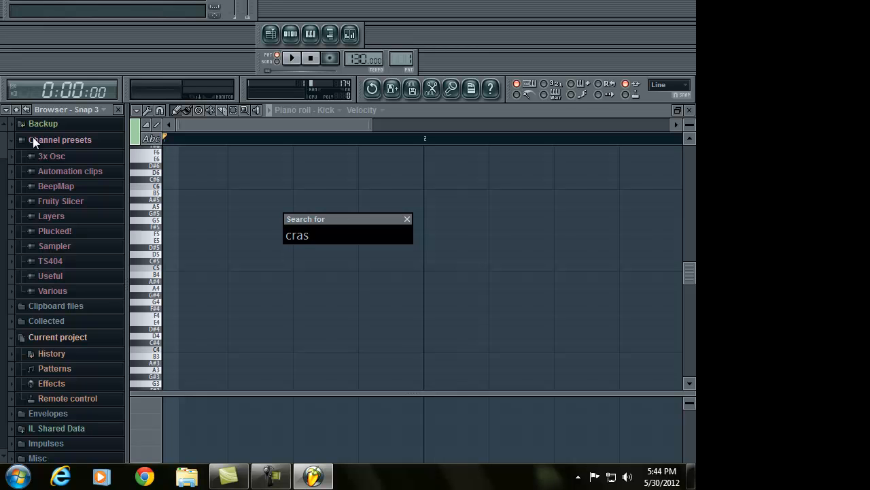
pyautogui.press('Return')
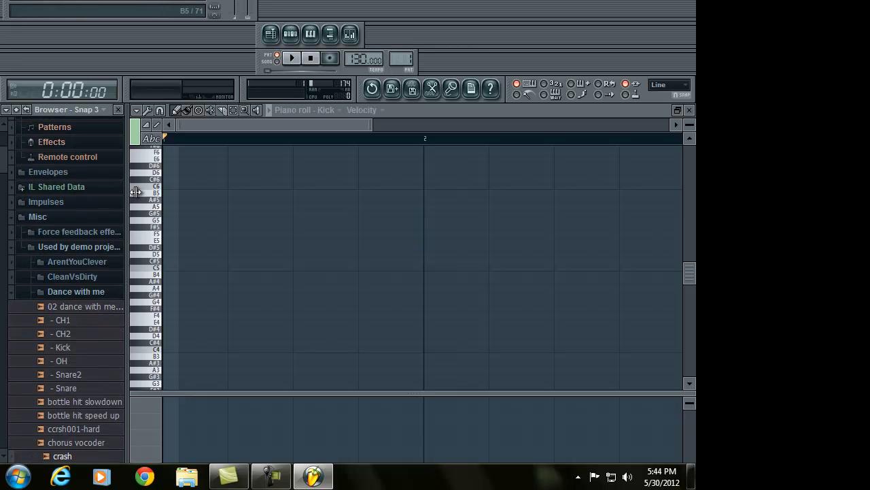
pyautogui.scroll(-3, 48, 453)
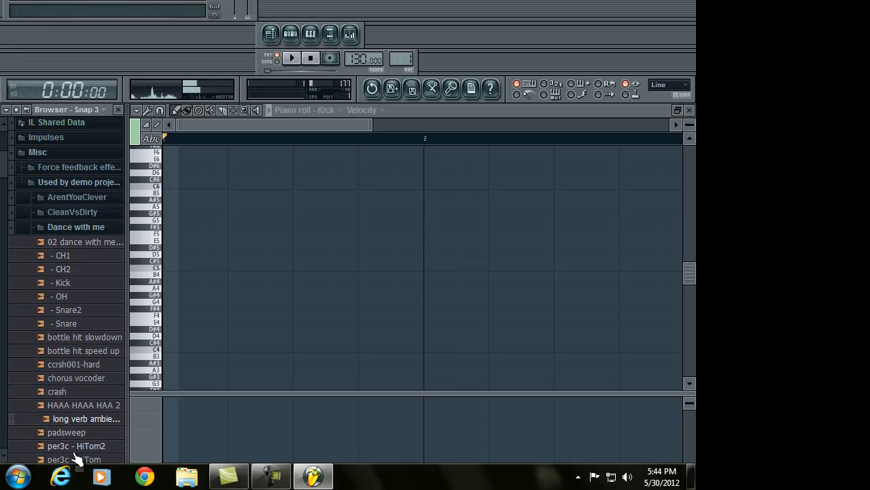
pyautogui.click(60, 389)
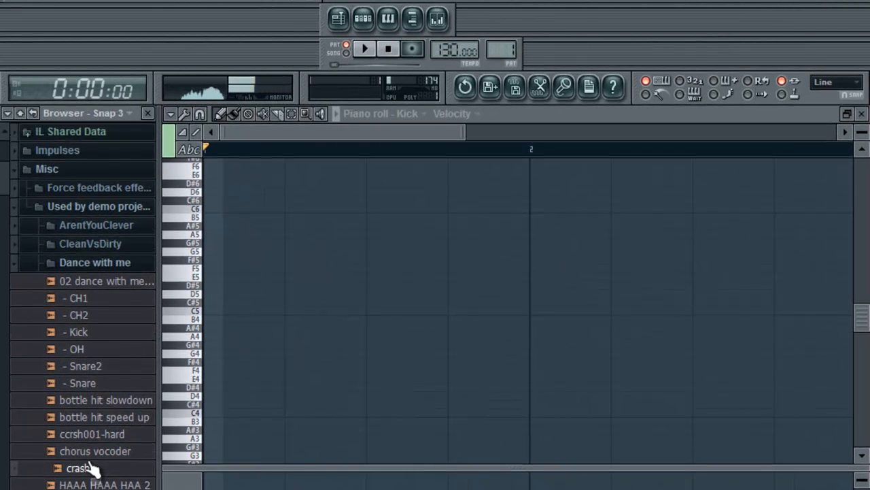
# Run a smart search in the browser for "crash" and look through the Dance with me samples
pyautogui.scroll(5, 102, 232)
pyautogui.rightClick(19, 146)
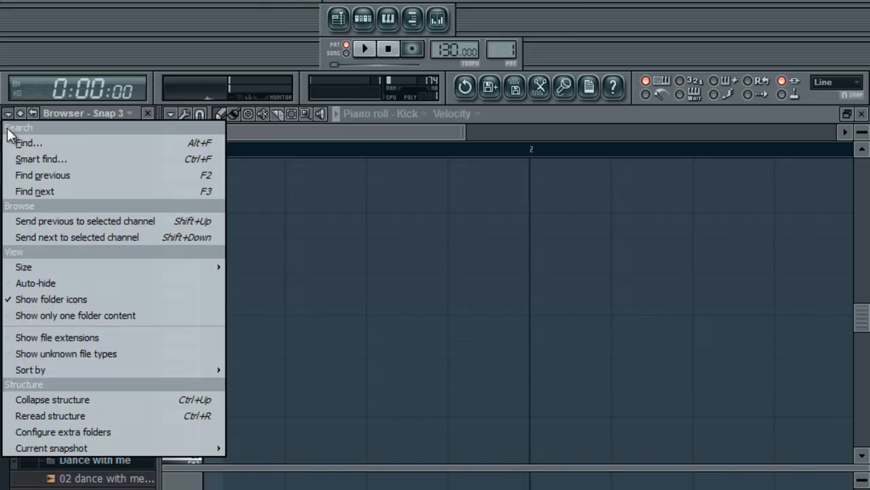
pyautogui.click(75, 159)
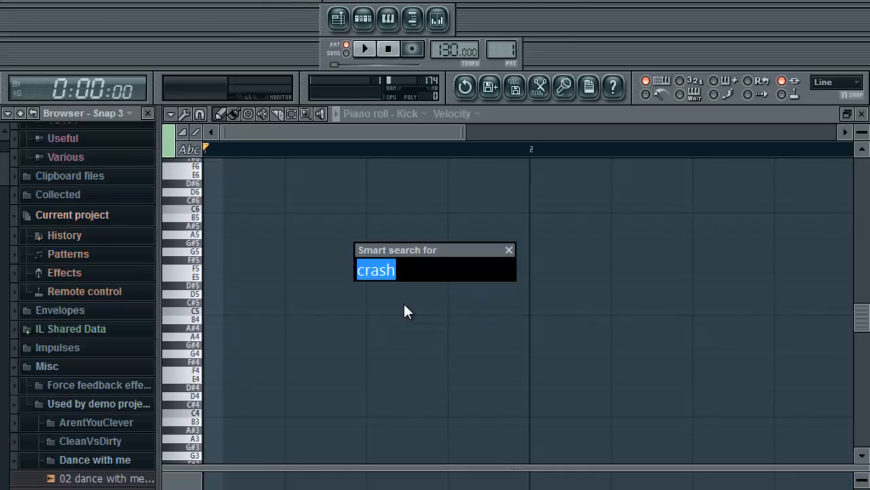
pyautogui.press('Return')
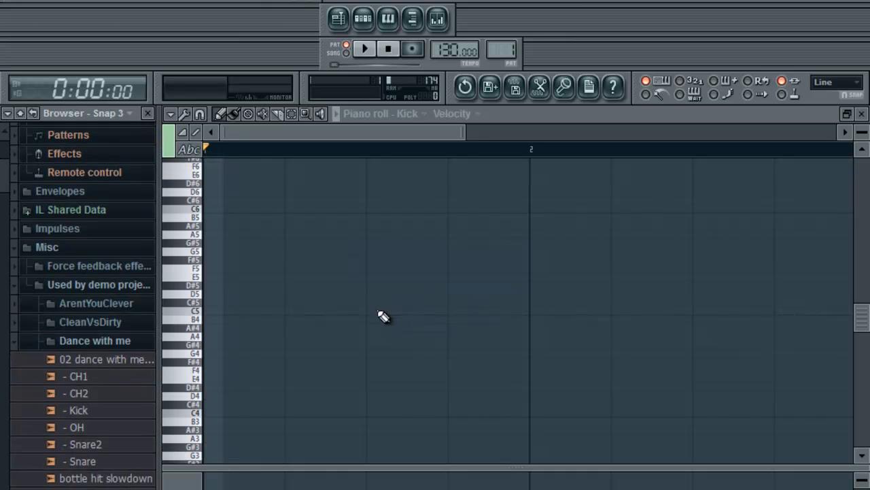
pyautogui.scroll(-3, 124, 350)
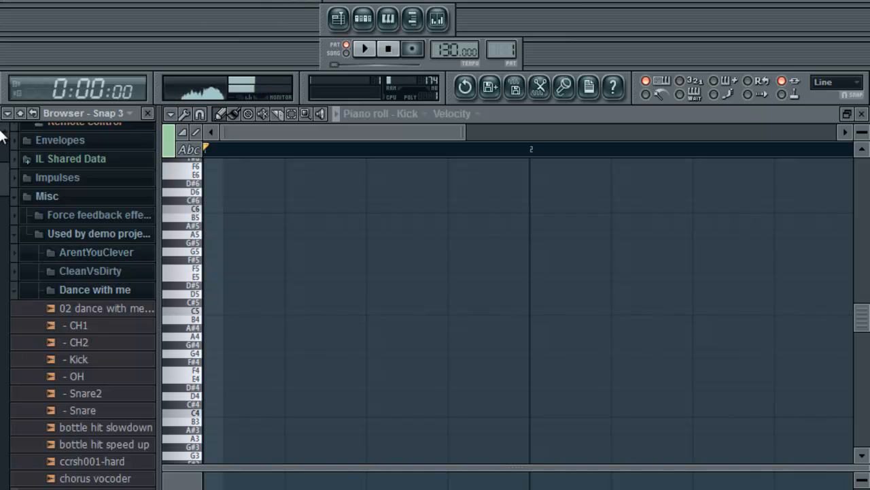
# Find the previous match for "crash" in the browser and look through the generator and drum kit folders
pyautogui.click(7, 113)
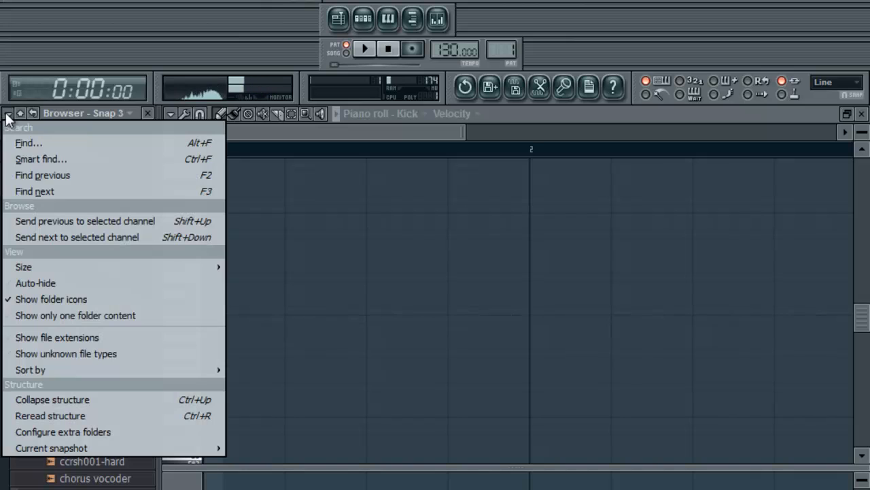
pyautogui.click(67, 175)
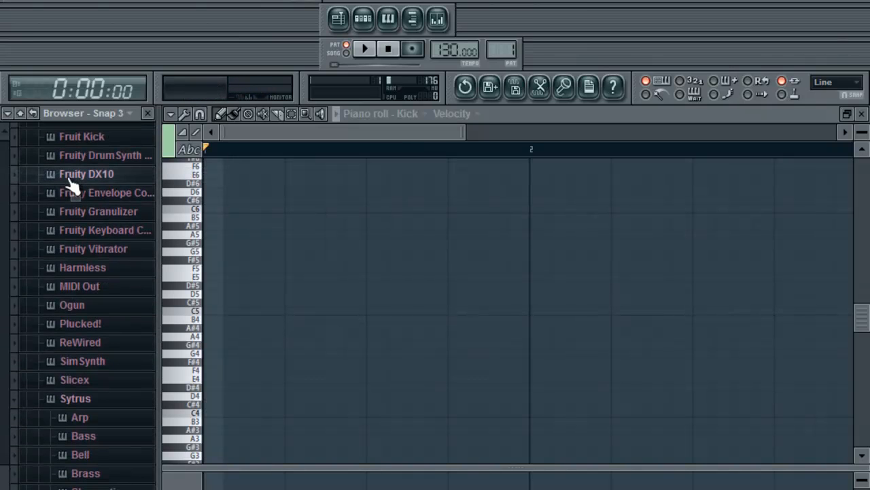
pyautogui.scroll(-5, 43, 232)
pyautogui.scroll(9, 43, 232)
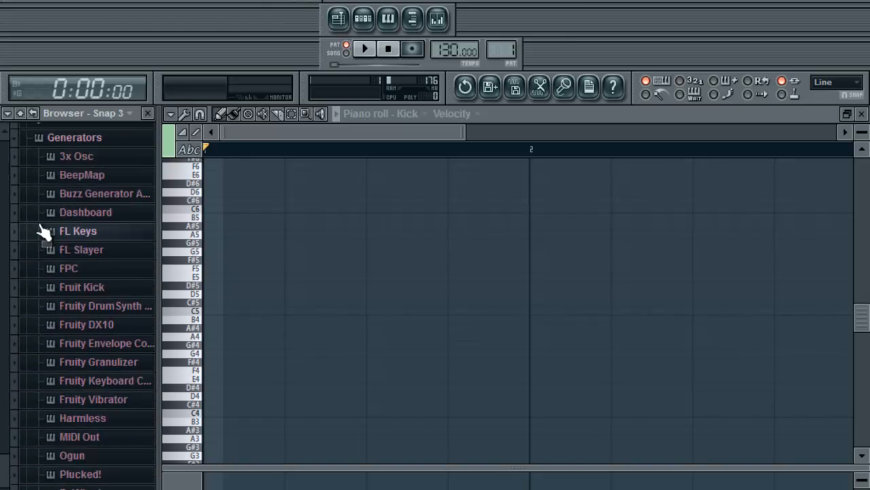
pyautogui.scroll(15, 43, 231)
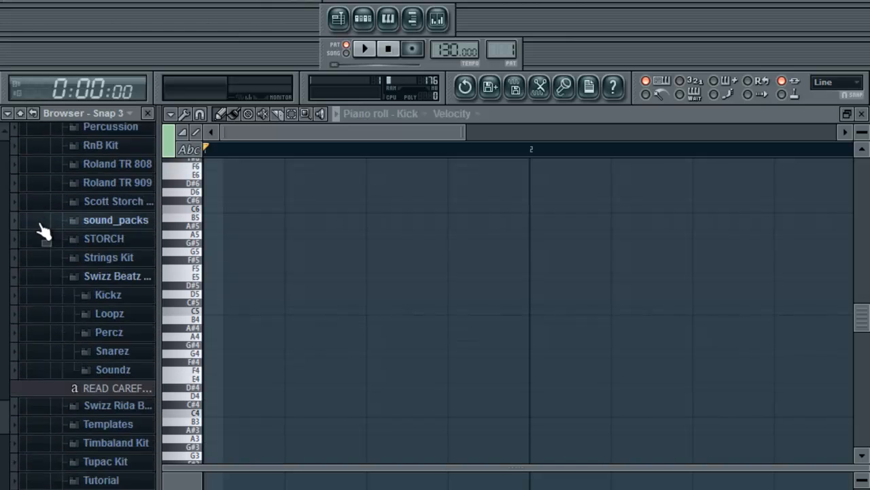
pyautogui.scroll(5, 43, 231)
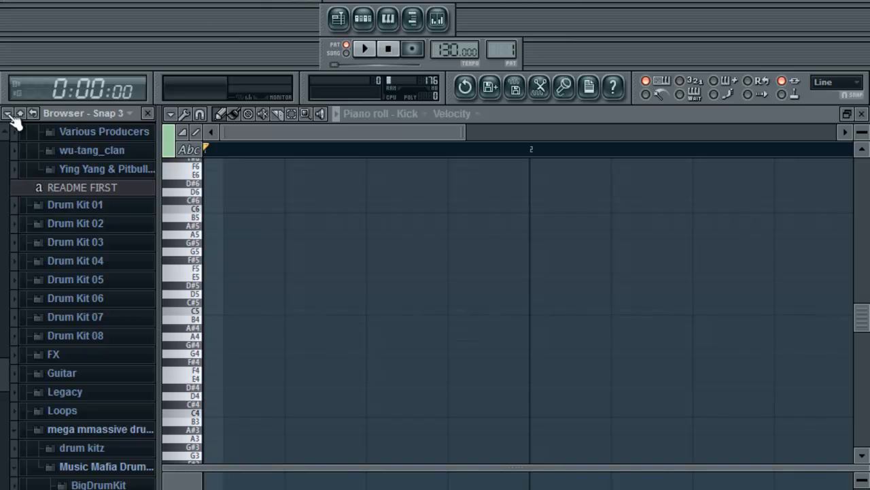
# Search the browser for "conga"
pyautogui.click(8, 114)
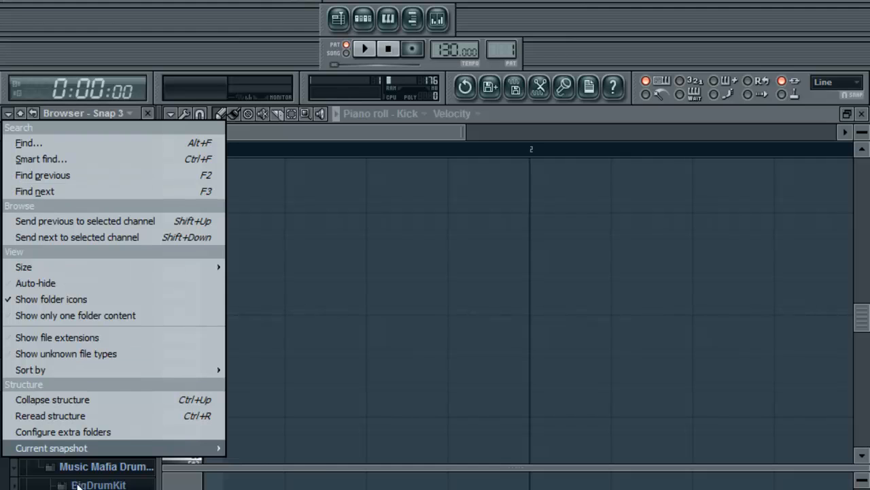
pyautogui.moveTo(74, 448)
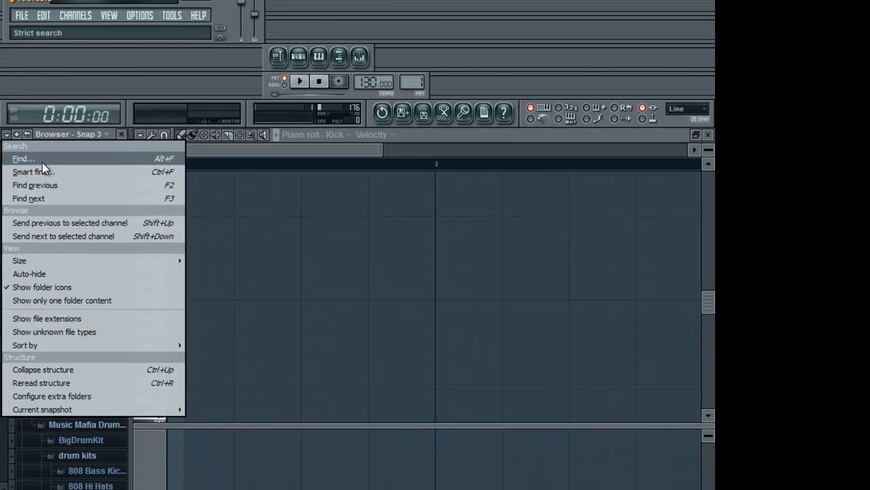
pyautogui.click(42, 162)
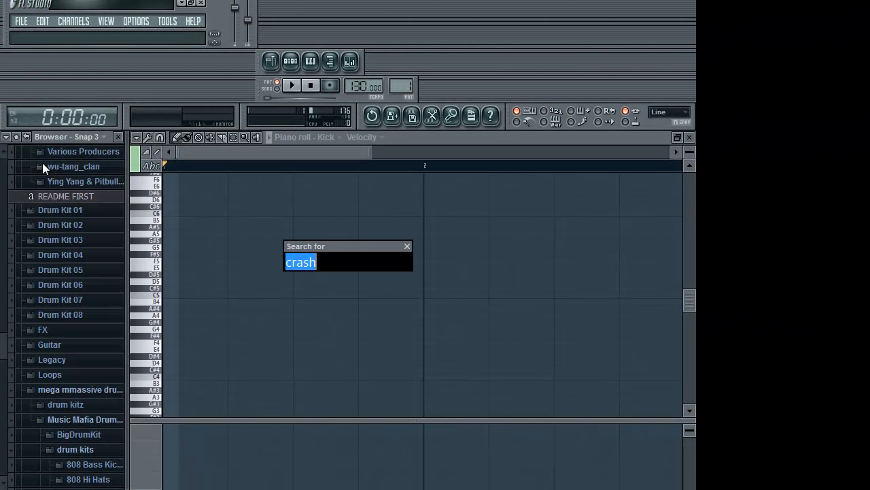
pyautogui.press('BackSpace')
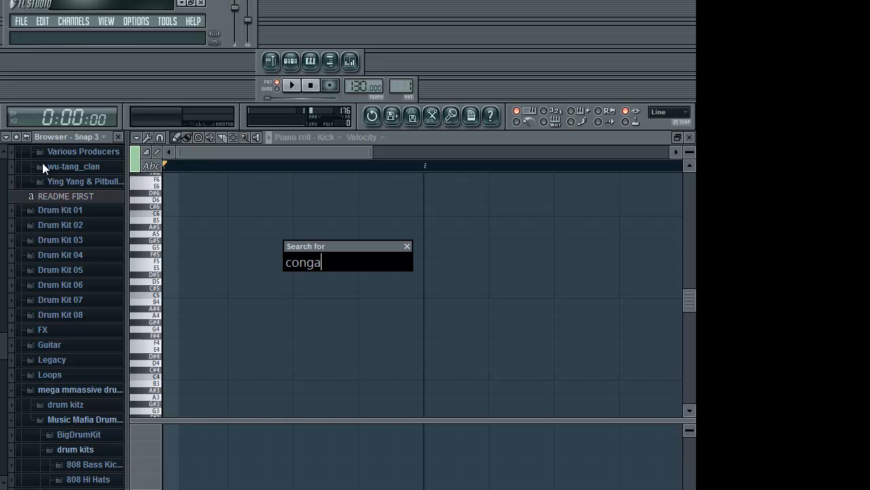
pyautogui.press('Return')
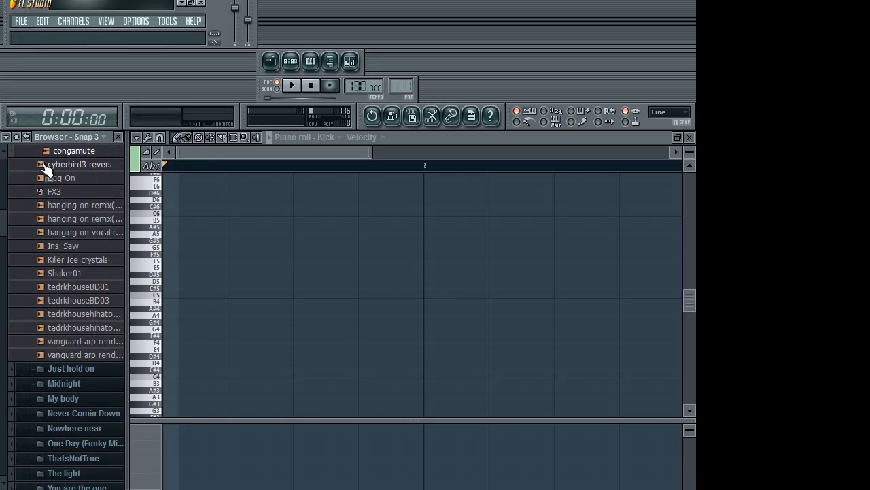
# Preview the congamute sample and look through the other samples in the Hanging On (remix) folder
pyautogui.click(89, 150)
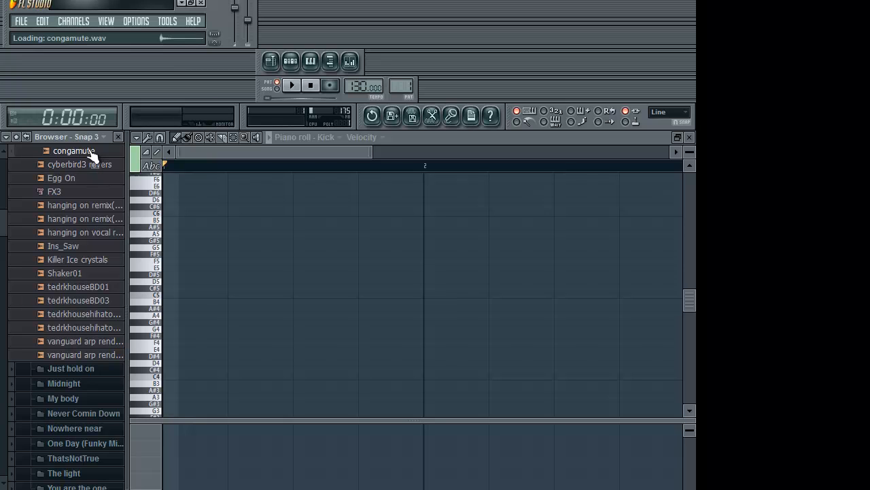
pyautogui.scroll(1, 91, 204)
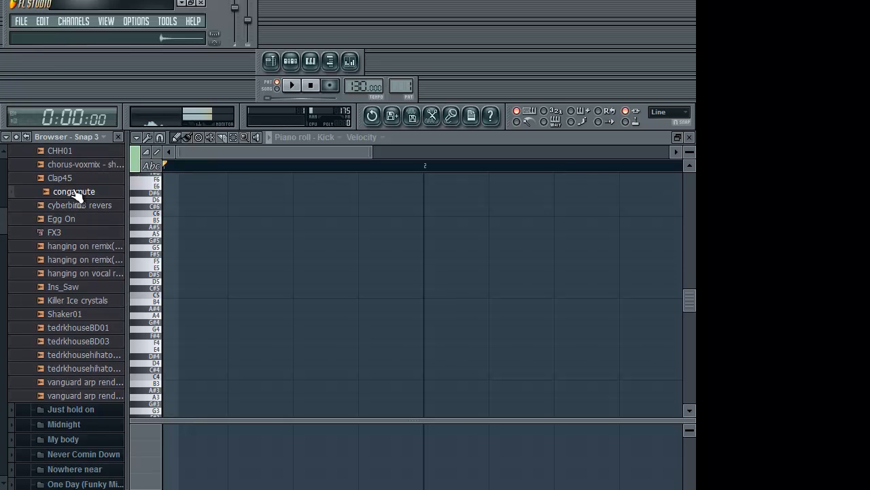
pyautogui.scroll(2, 77, 195)
pyautogui.scroll(1, 77, 195)
pyautogui.scroll(-3, 93, 289)
pyautogui.click(80, 234)
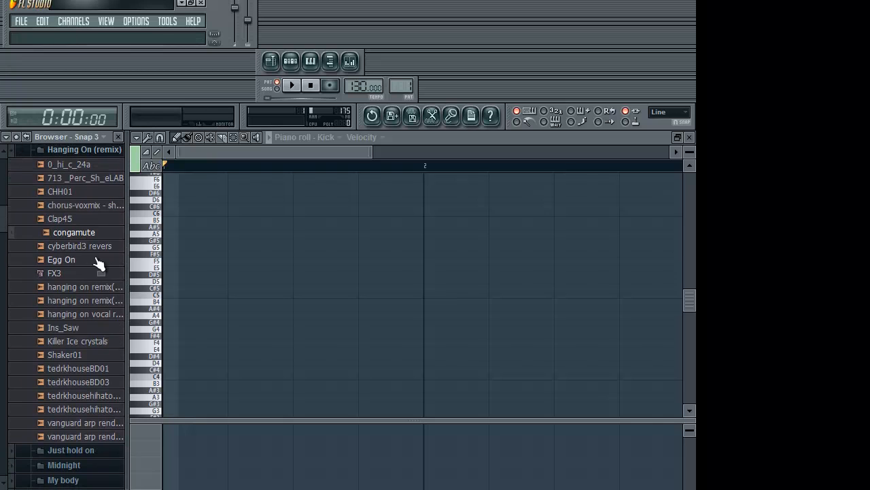
pyautogui.click(83, 234)
pyautogui.click(86, 235)
# Review the browser's search, view and structure options, including size and unknown file types, without changing any
pyautogui.click(7, 139)
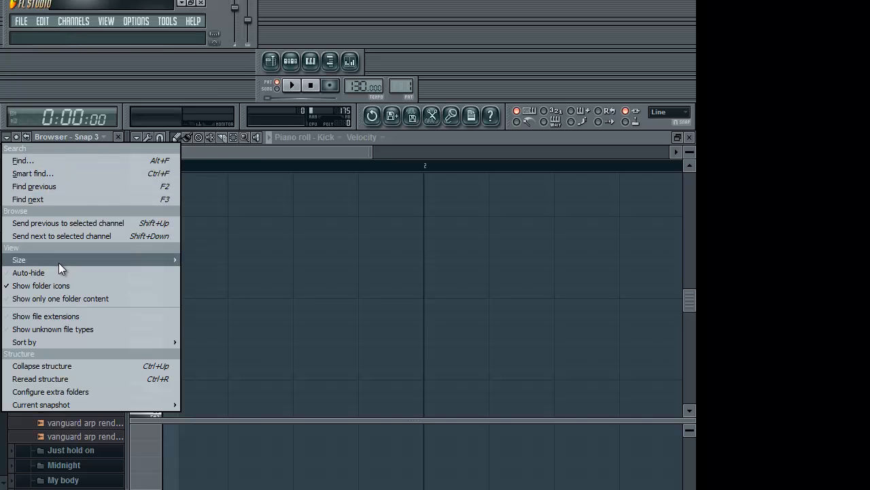
pyautogui.moveTo(58, 263)
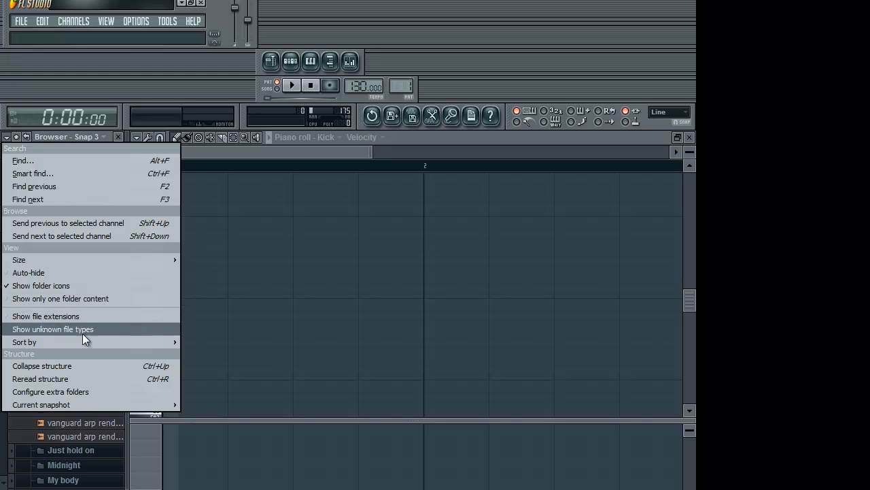
pyautogui.moveTo(86, 336)
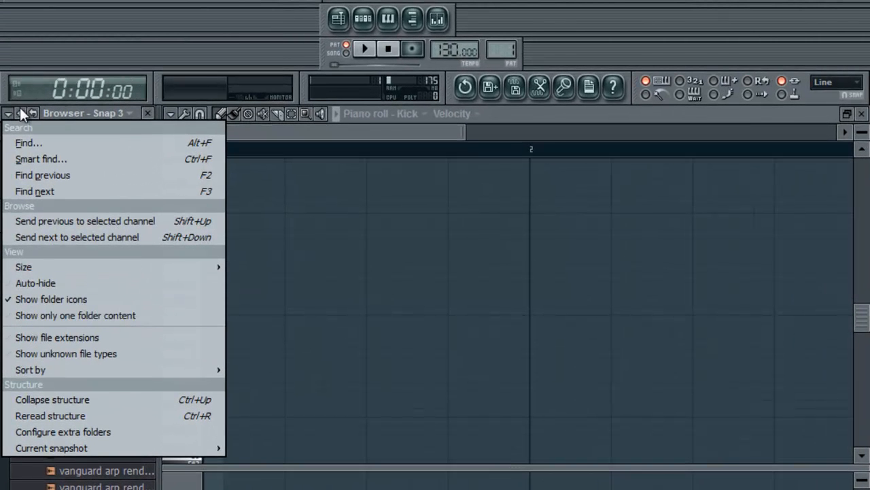
pyautogui.click(20, 107)
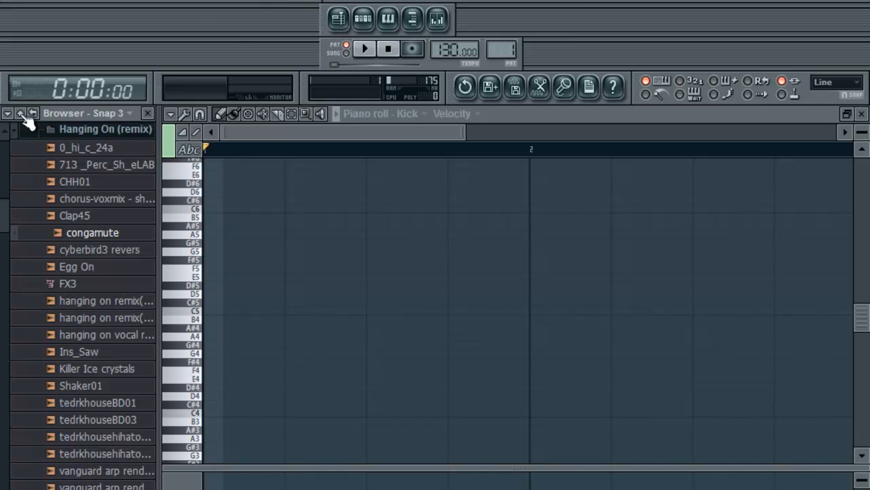
# Collapse the browser structure and look through the Packs folder, including Drum Kit 08 and Piano
pyautogui.click(21, 114)
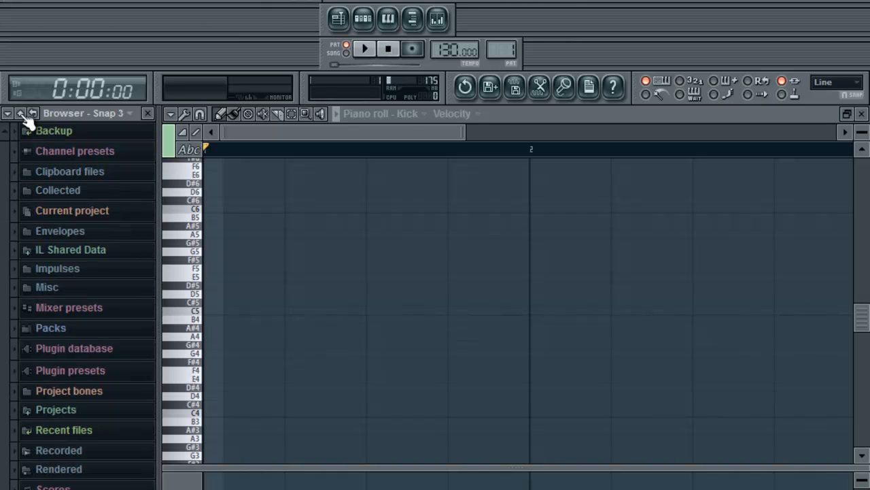
pyautogui.click(57, 330)
pyautogui.scroll(-10, 72, 367)
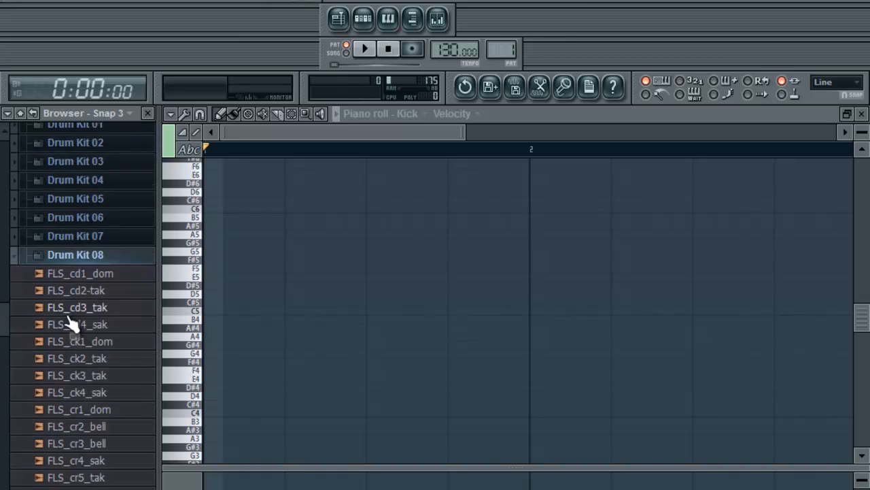
pyautogui.click(71, 303)
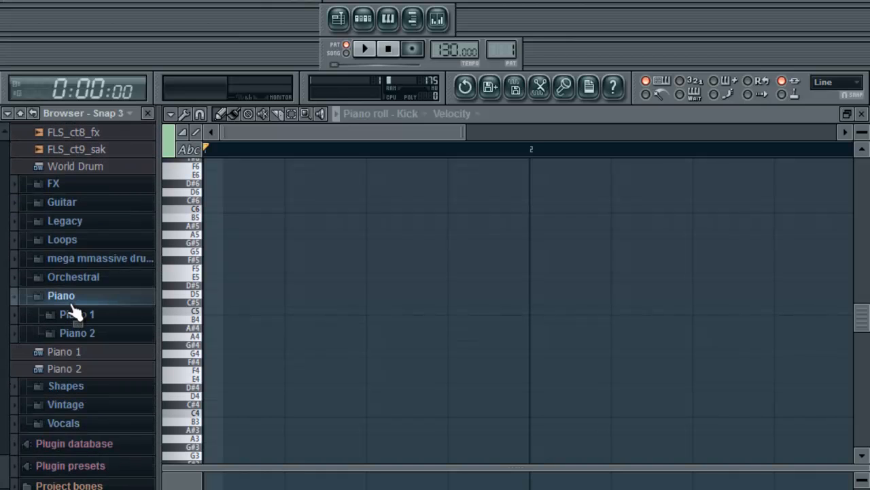
# Reread the browser structure, look through Drum Kit 02 in the Packs folder and collapse that kit
pyautogui.click(31, 114)
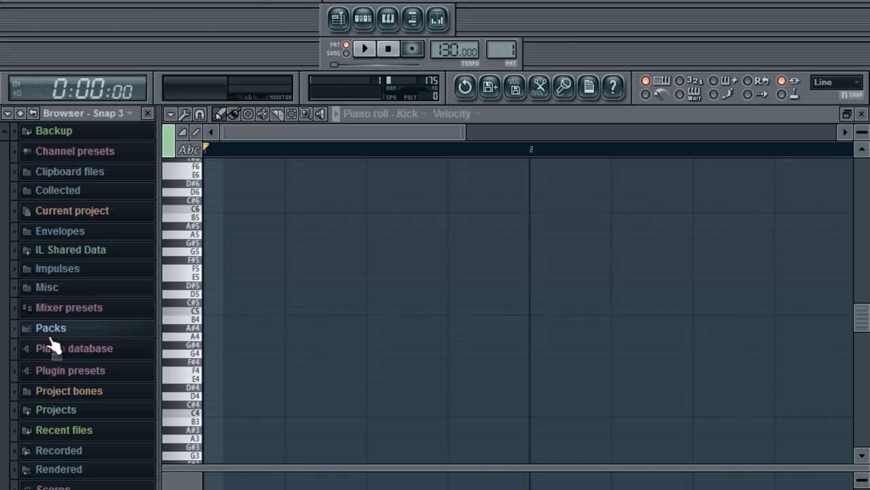
pyautogui.click(54, 329)
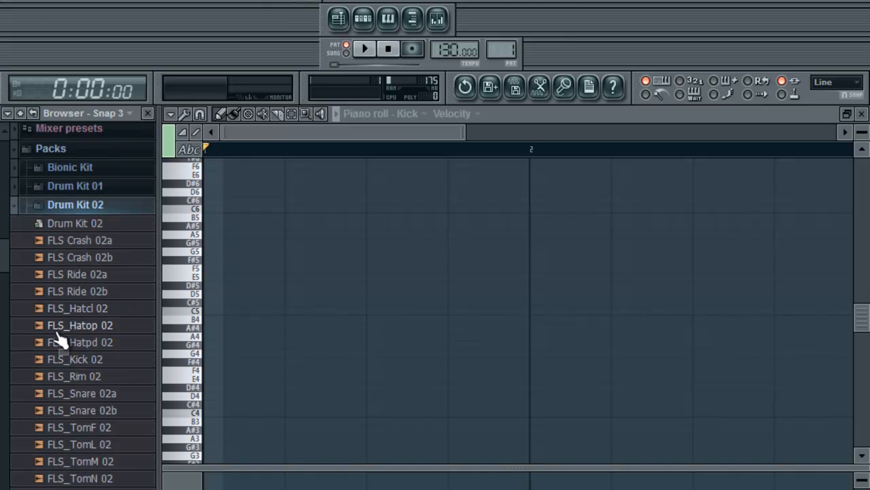
pyautogui.click(87, 208)
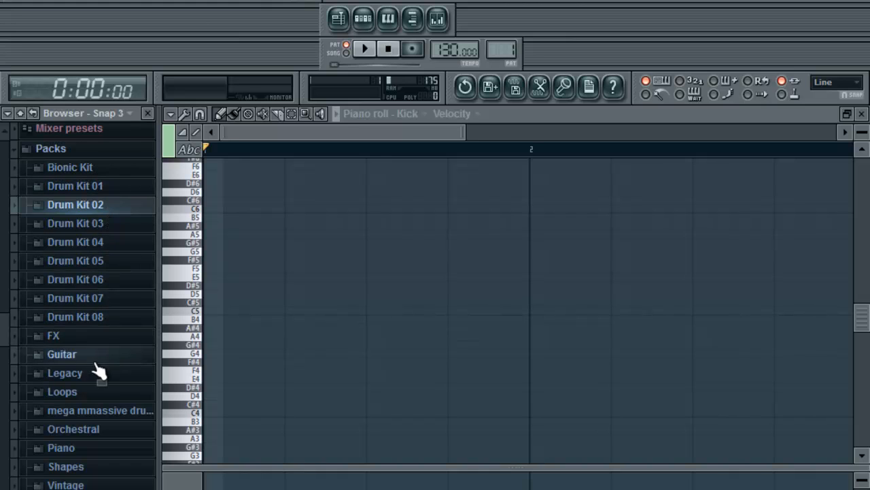
# Expand the mega mmassive drumkit pack with its Music Mafia Drum Kits and drum kitz subfolders and look through them
pyautogui.click(107, 411)
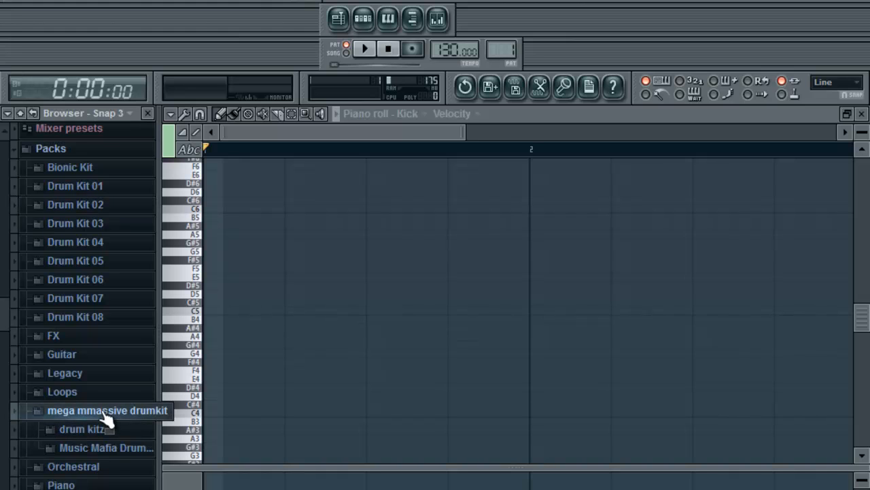
pyautogui.click(105, 412)
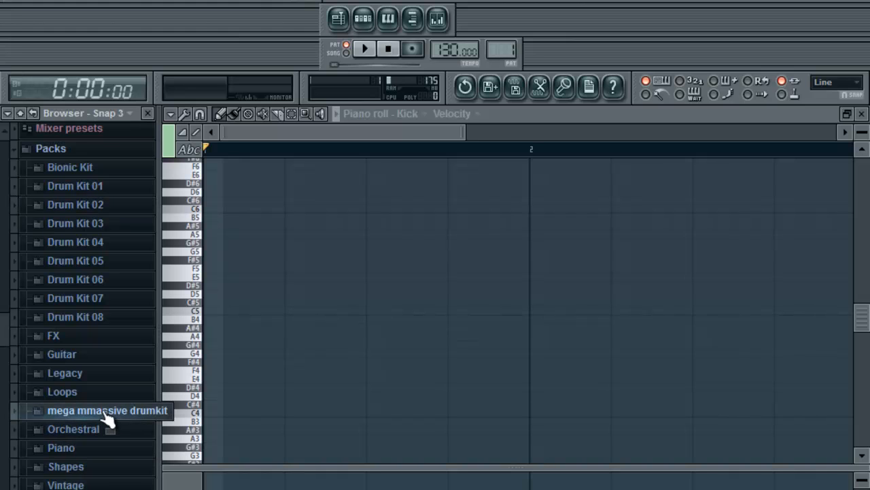
pyautogui.click(106, 413)
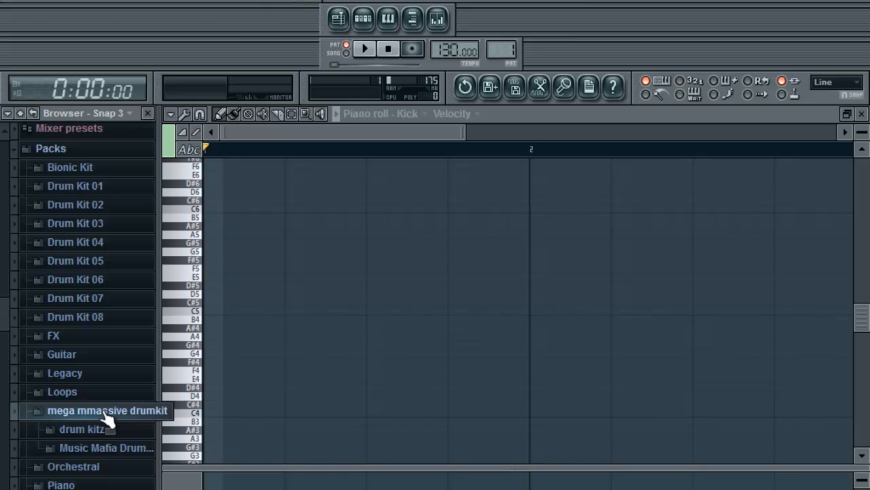
pyautogui.click(98, 450)
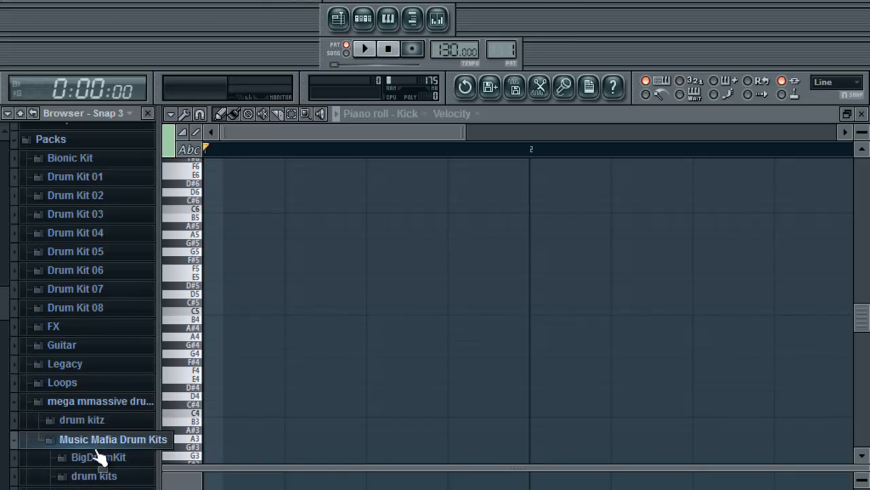
pyautogui.click(98, 419)
pyautogui.scroll(-3, 116, 435)
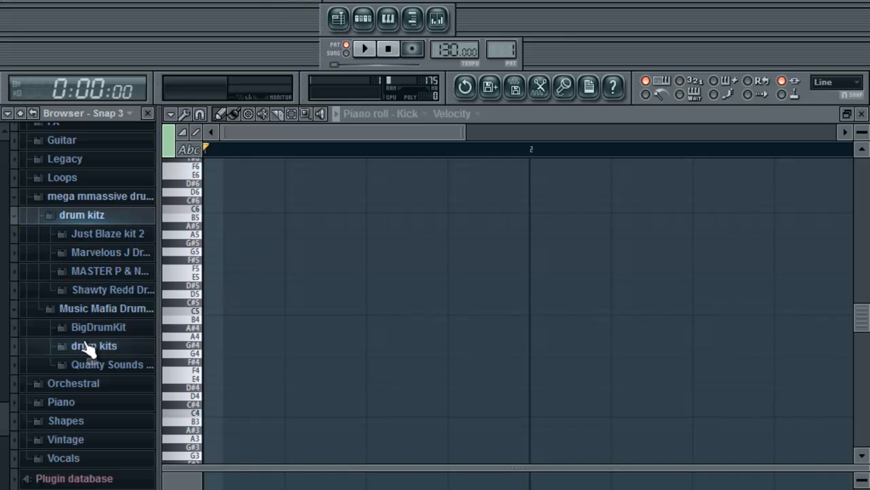
pyautogui.scroll(4, 87, 349)
pyautogui.scroll(1, 91, 348)
pyautogui.scroll(-7, 92, 348)
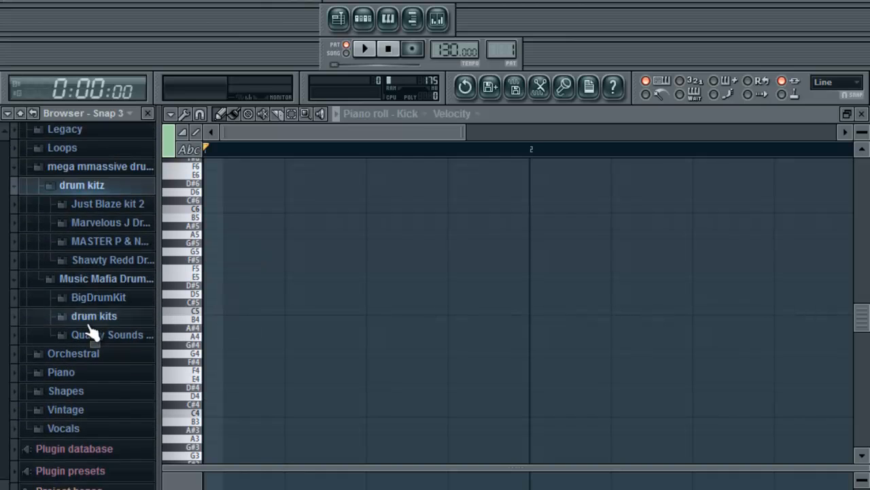
pyautogui.scroll(4, 92, 332)
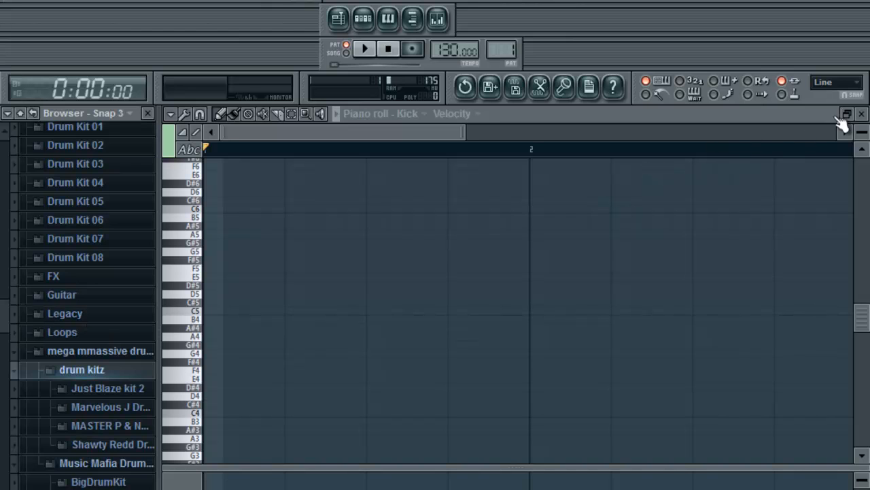
# Close the piano roll and replace the Kick channel with the Nexus plugin
pyautogui.click(862, 114)
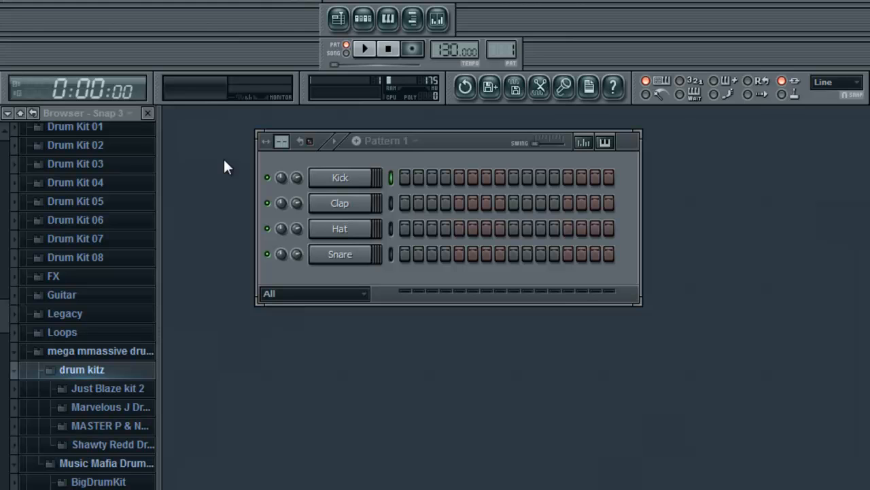
pyautogui.rightClick(357, 185)
pyautogui.moveTo(433, 369)
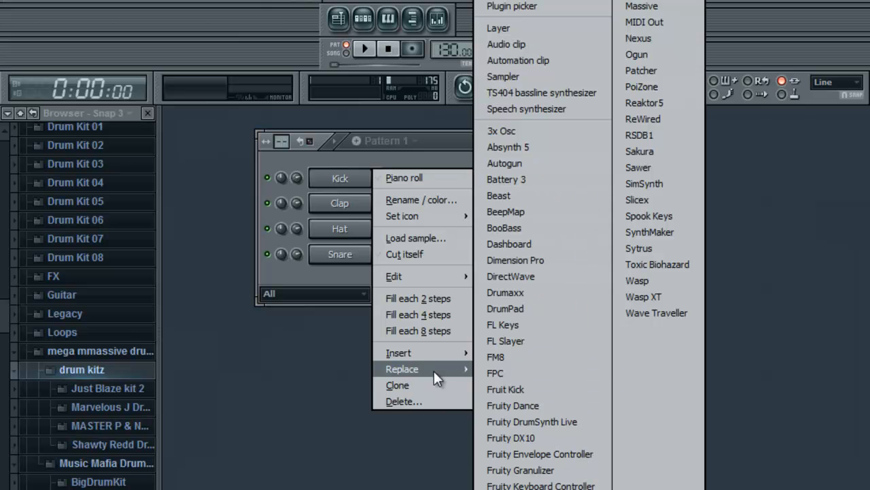
pyautogui.click(587, 370)
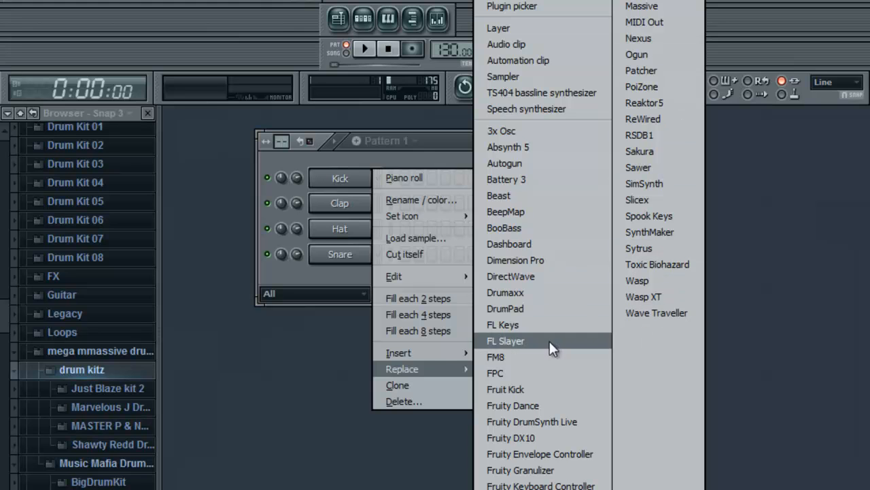
pyautogui.click(644, 38)
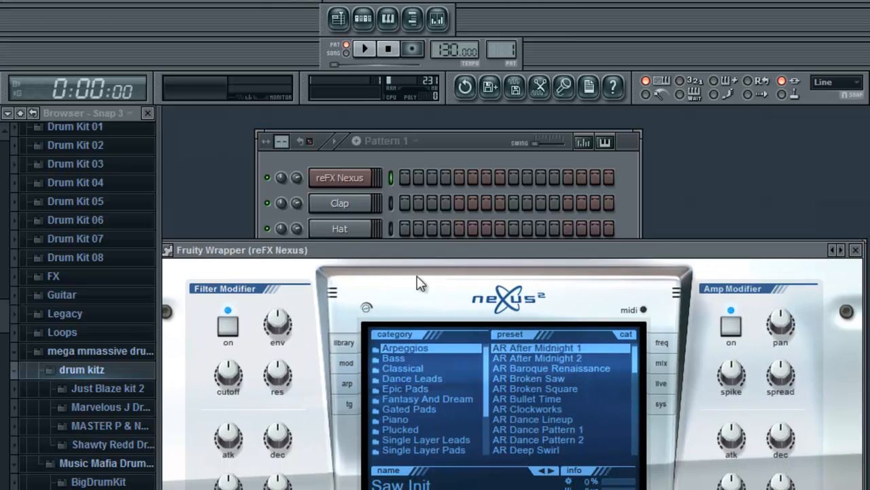
# Load the ST Hybrid Strings 1 preset from the Classical category in Nexus
pyautogui.click(412, 367)
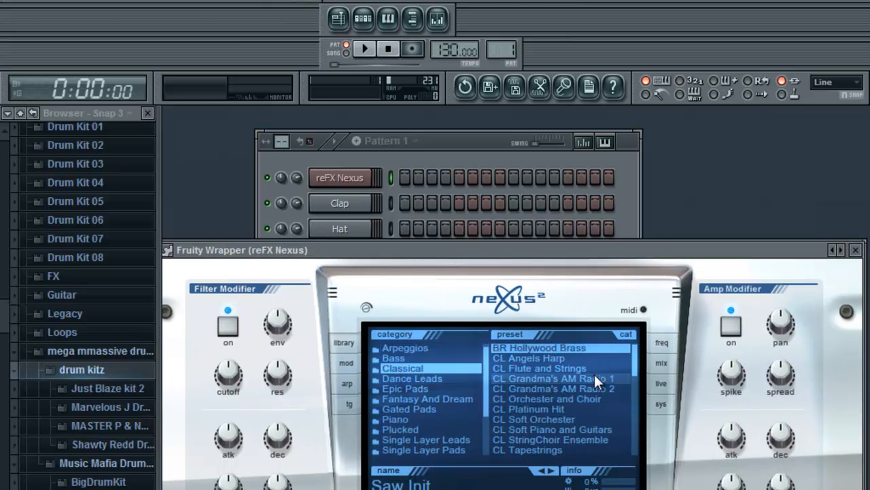
pyautogui.scroll(-5, 538, 443)
pyautogui.scroll(-3, 544, 422)
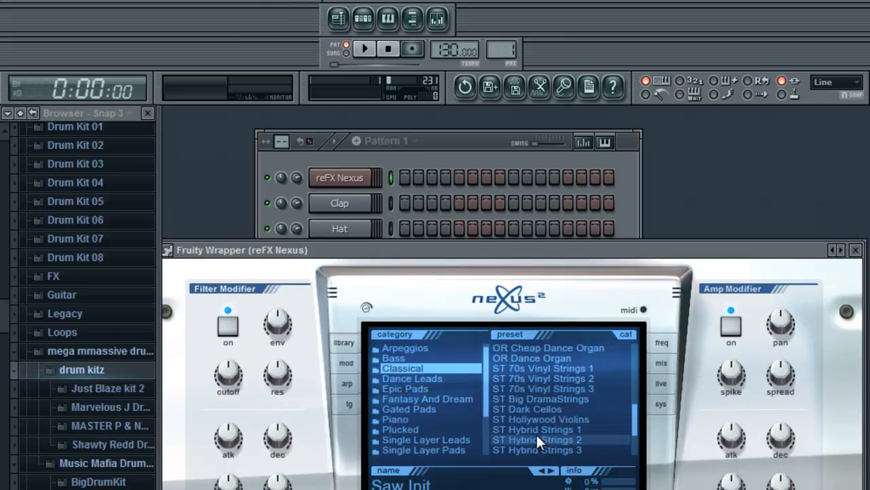
pyautogui.click(538, 429)
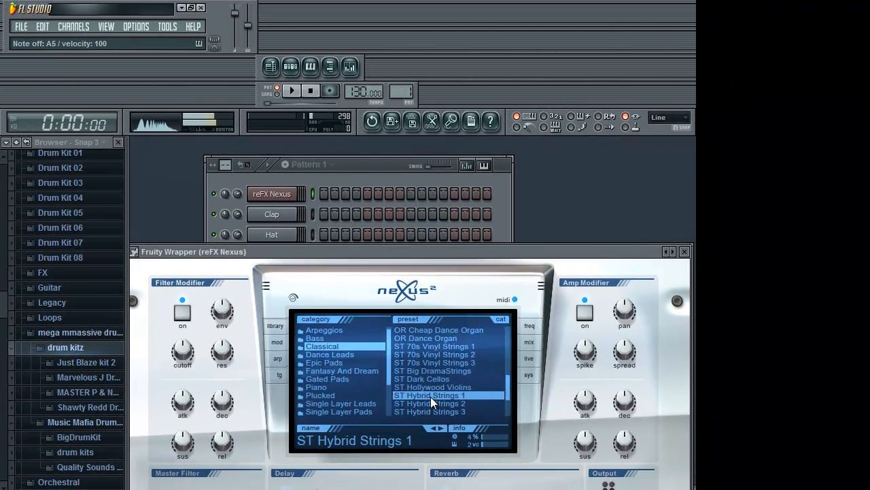
# Play several notes around A5 to C6 to audition the loaded Nexus strings preset
pyautogui.press('b')
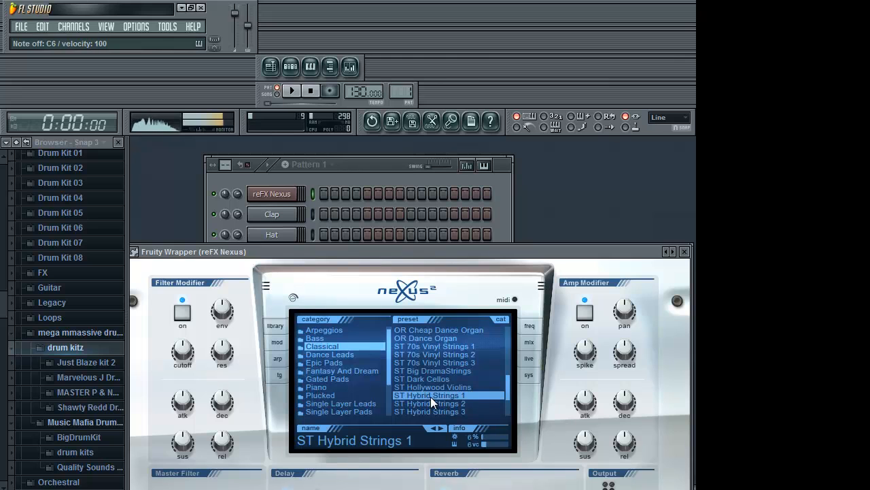
pyautogui.press('n')
pyautogui.press('m')
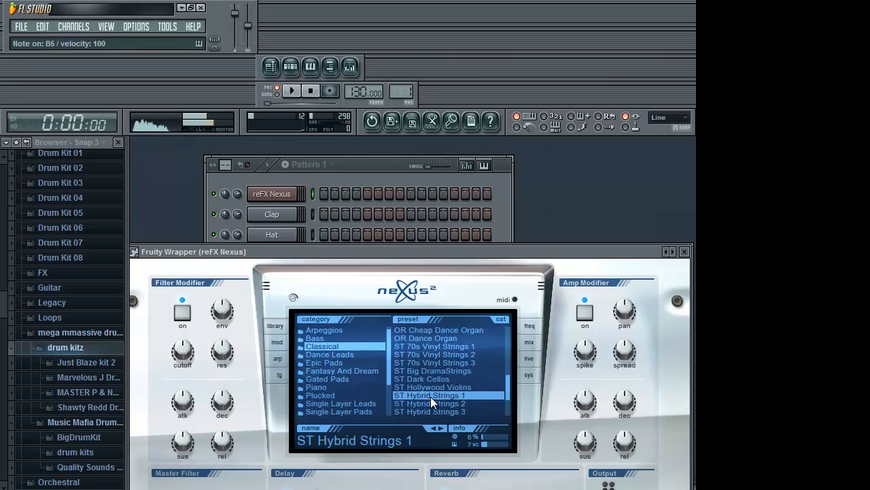
pyautogui.press('y')
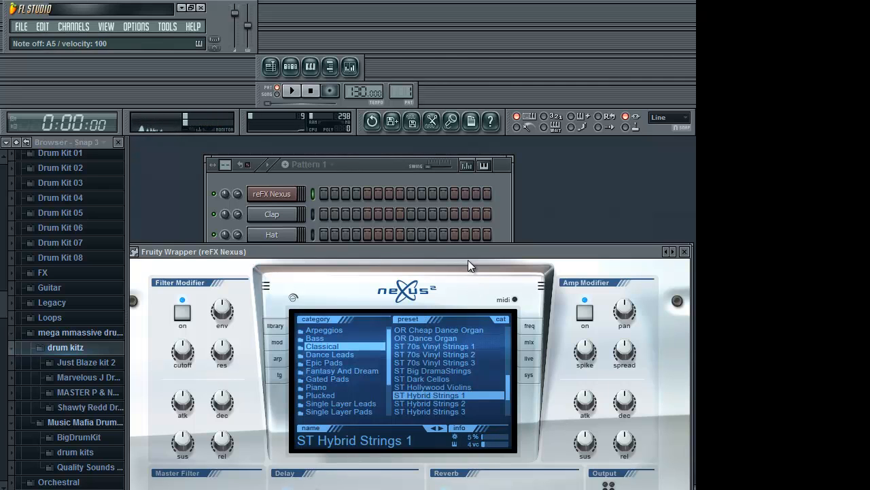
# Close the Nexus window and look through the full list of plugins available to replace the reFX Nexus channel
pyautogui.moveTo(452, 251); pyautogui.dragTo(295, 290)
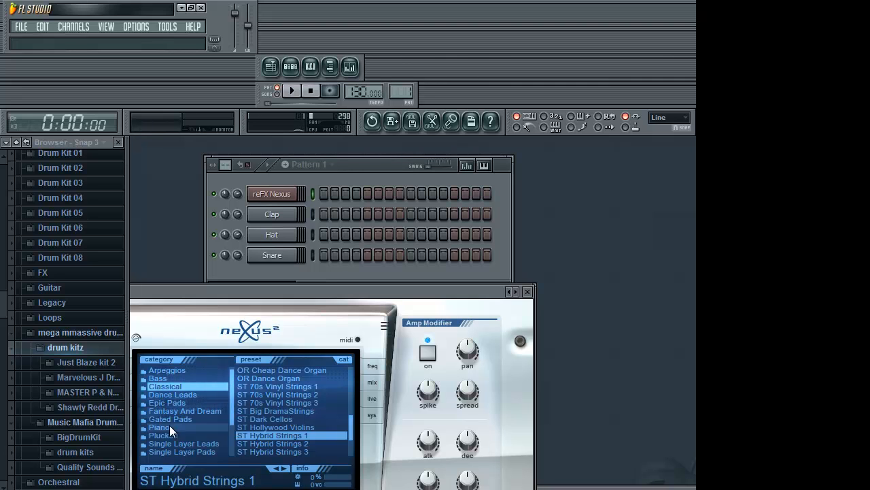
pyautogui.click(527, 291)
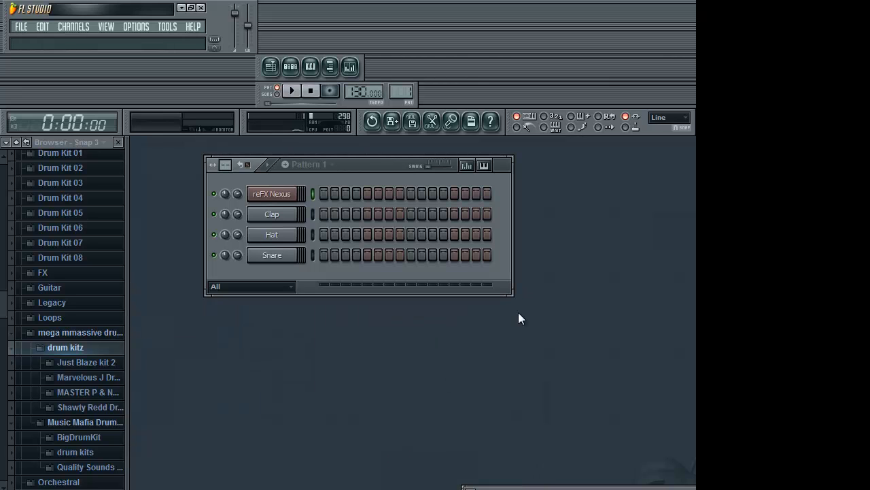
pyautogui.rightClick(271, 194)
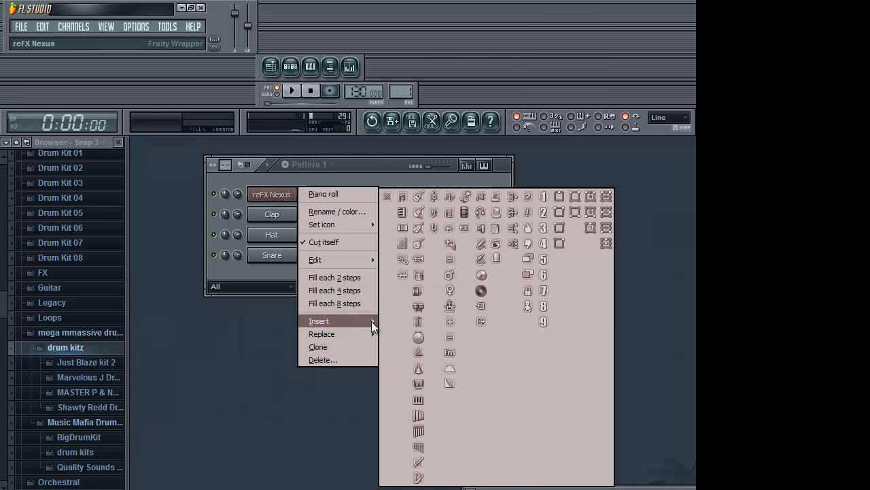
pyautogui.moveTo(365, 333)
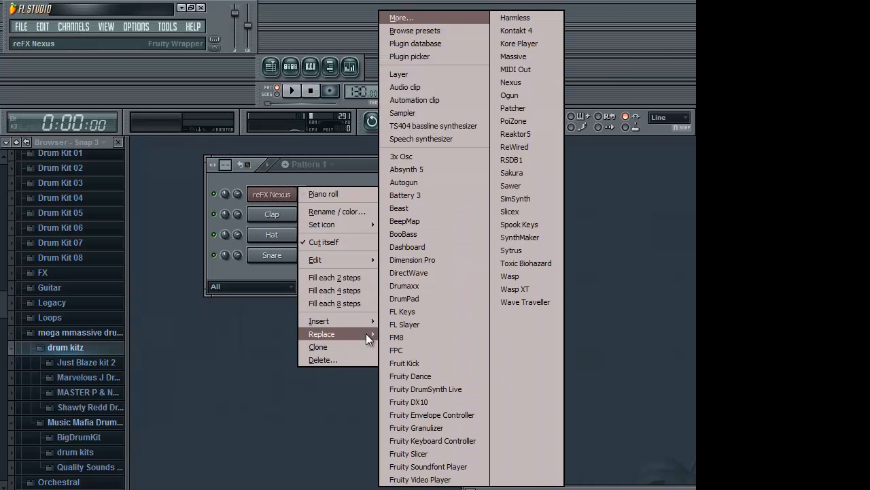
pyautogui.click(454, 21)
pyautogui.scroll(-10, 388, 113)
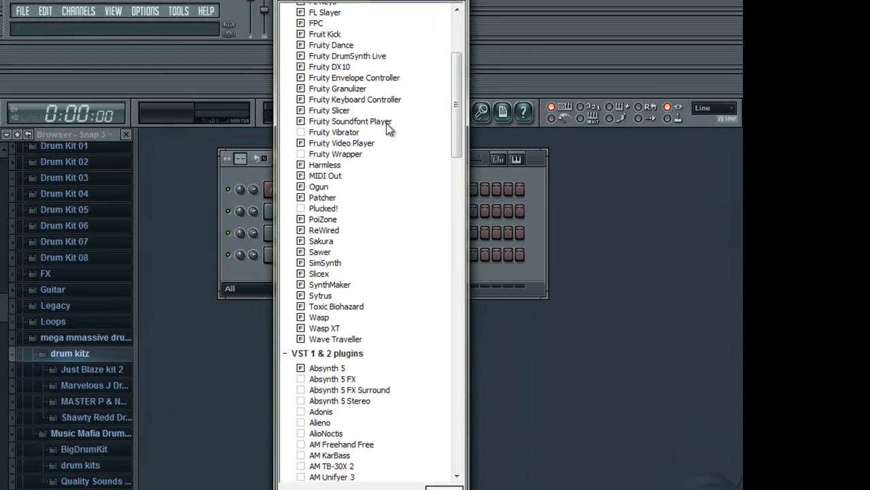
pyautogui.scroll(-11, 449, 111)
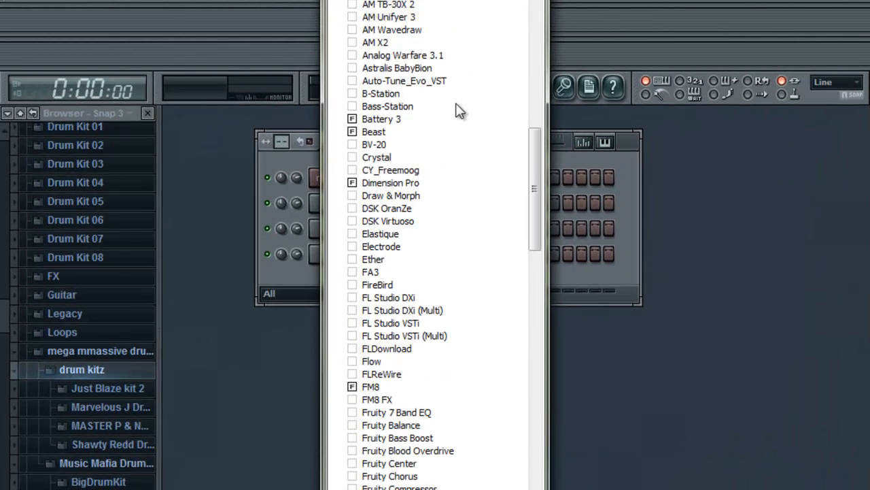
pyautogui.scroll(-12, 460, 111)
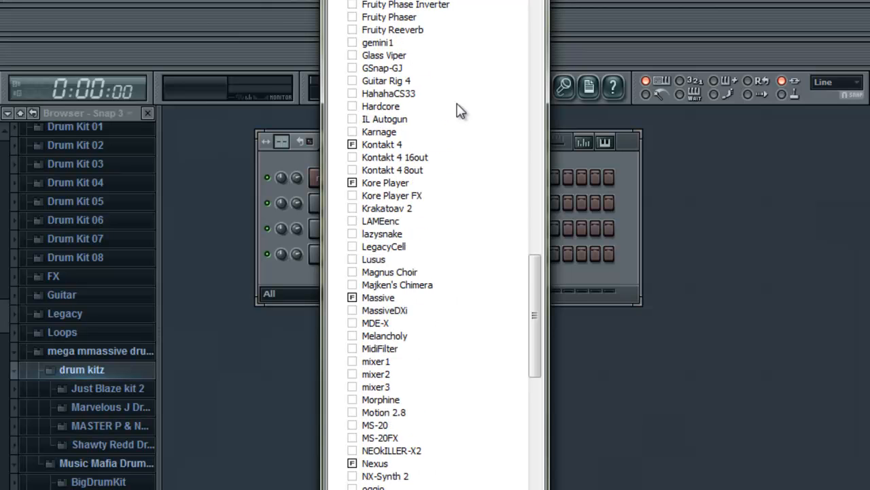
pyautogui.scroll(-15, 459, 111)
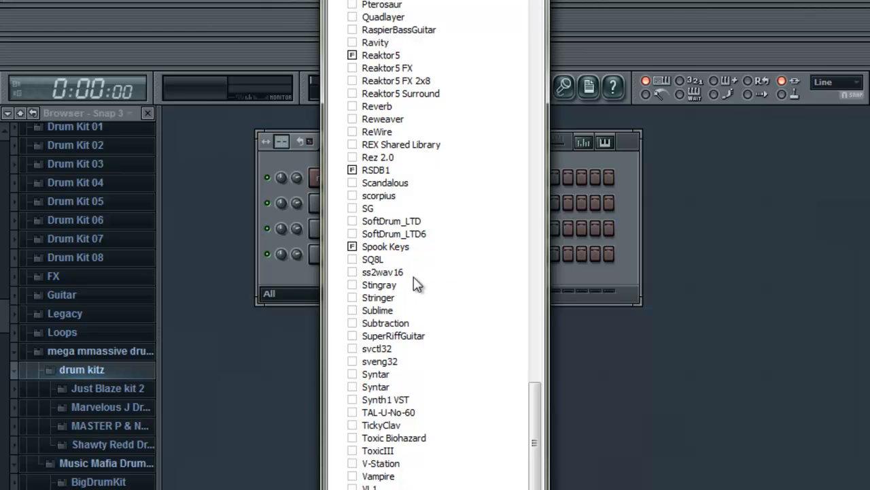
pyautogui.click(535, 1)
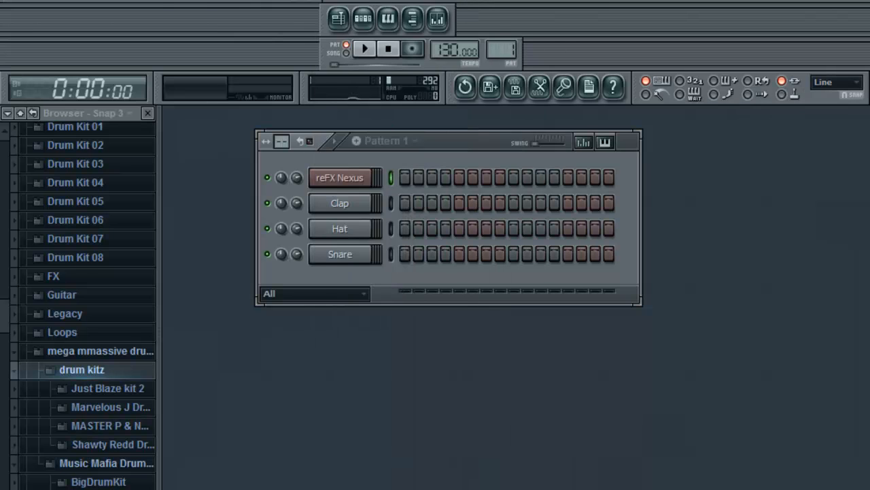
# Review the browser extra search folders and the VST plugins extra search folder in the file settings
pyautogui.click(147, 1)
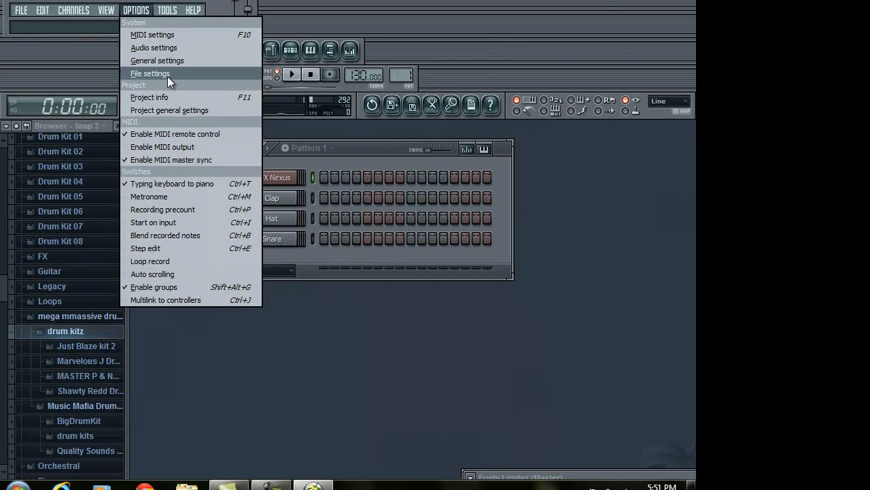
pyautogui.click(178, 66)
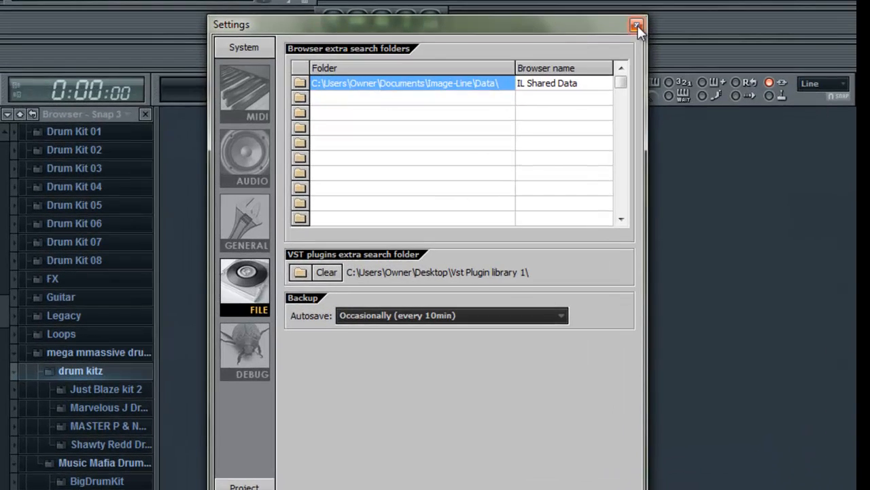
pyautogui.click(637, 25)
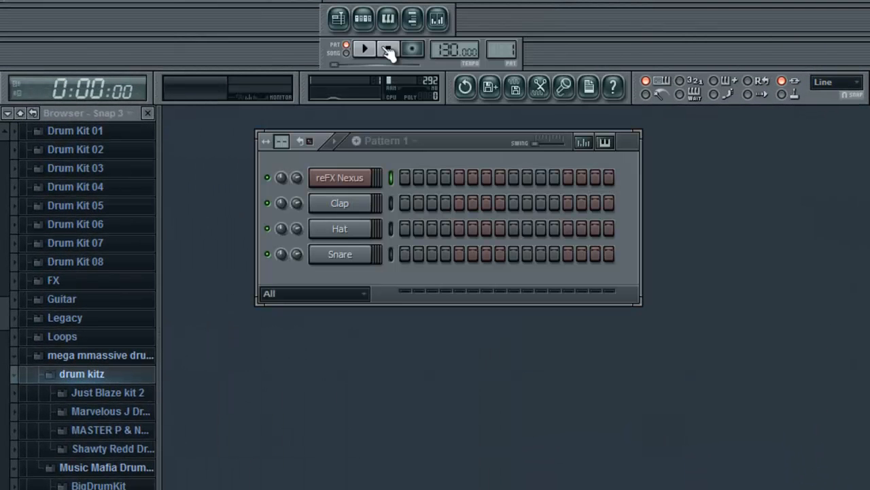
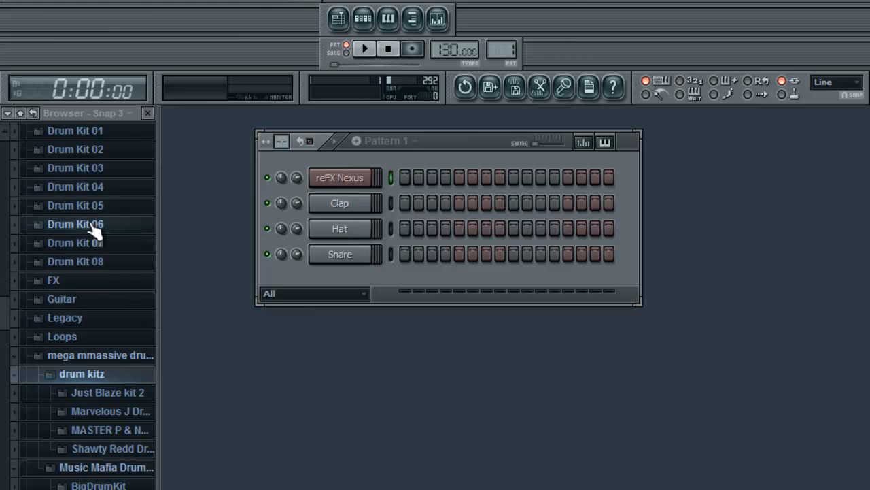
# Collapse the drum kit subfolders and replace the Clap channel with the 17_TSAX_LONG sample from Orchestral's Tenor Sax folder
pyautogui.click(96, 375)
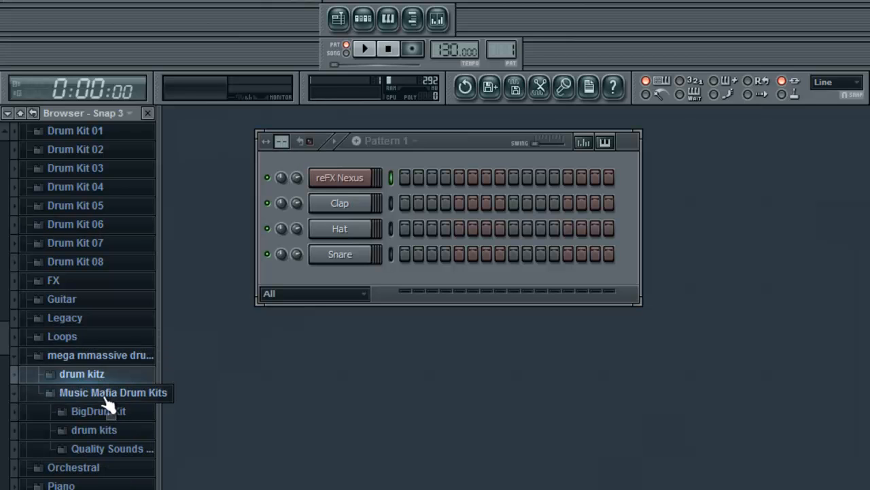
pyautogui.click(107, 397)
pyautogui.click(107, 412)
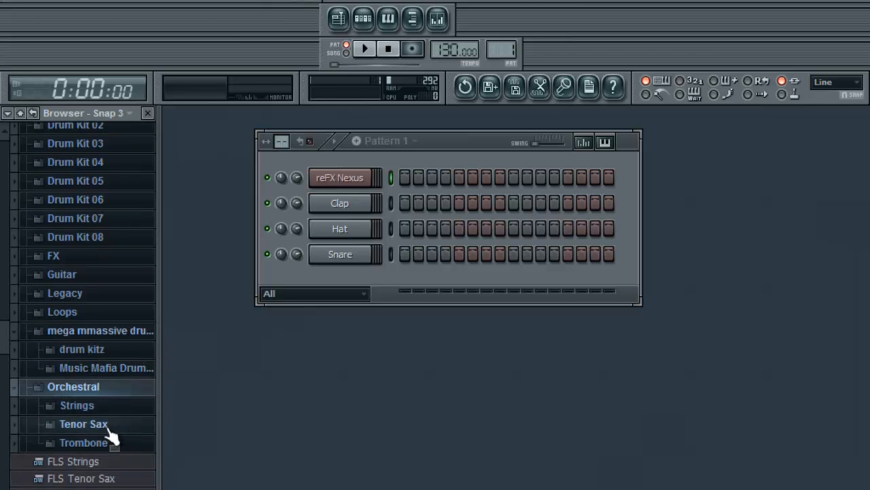
pyautogui.click(109, 423)
pyautogui.moveTo(97, 419); pyautogui.dragTo(355, 215)
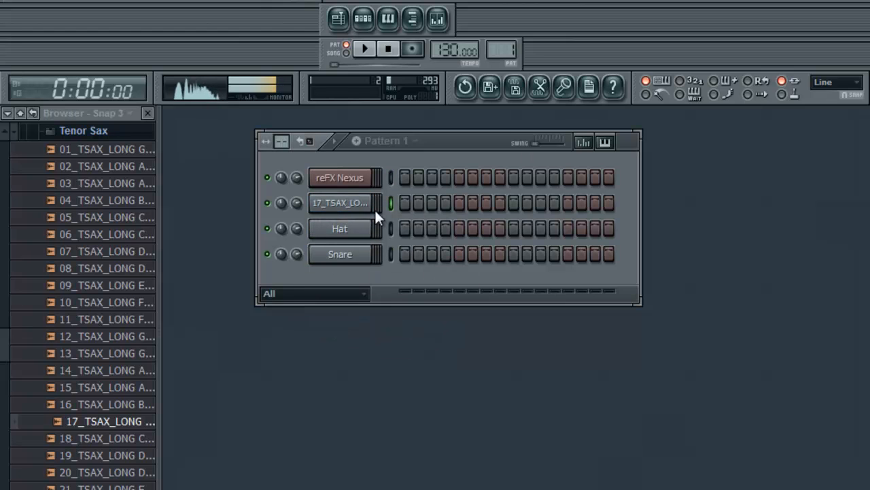
pyautogui.click(389, 50)
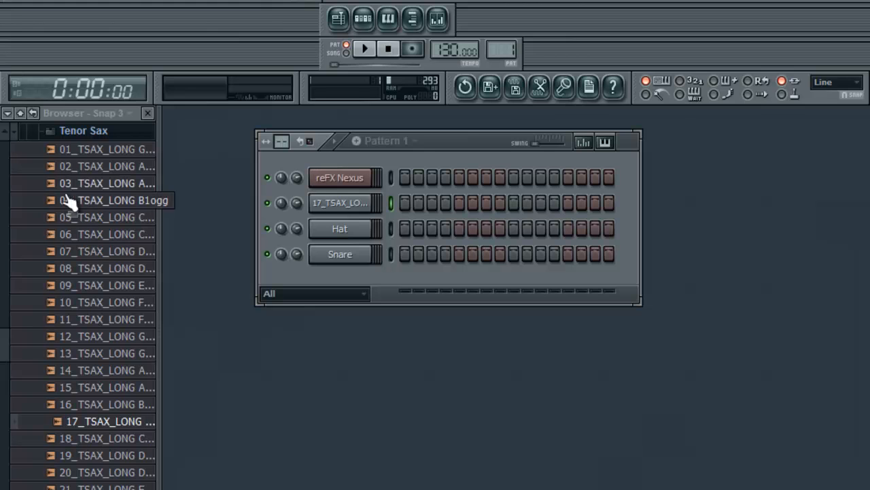
pyautogui.click(73, 132)
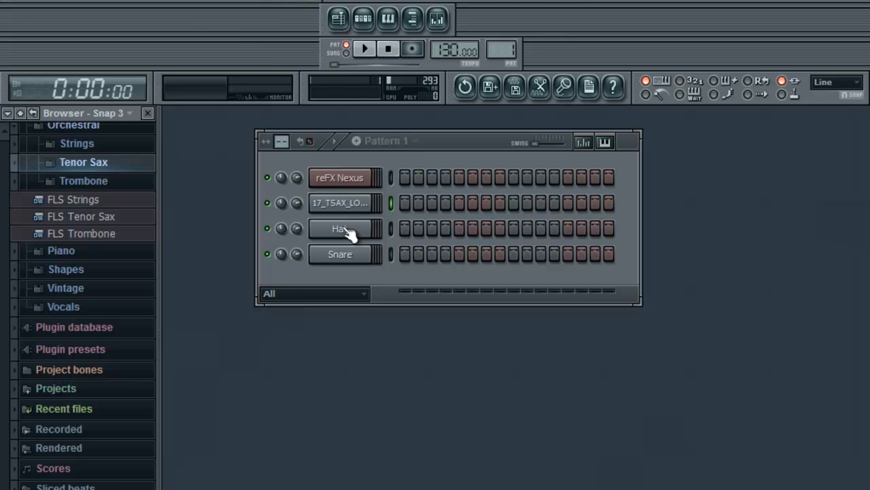
# Open the piano roll for the reFX Nexus channel and audition the G5 key
pyautogui.rightClick(349, 181)
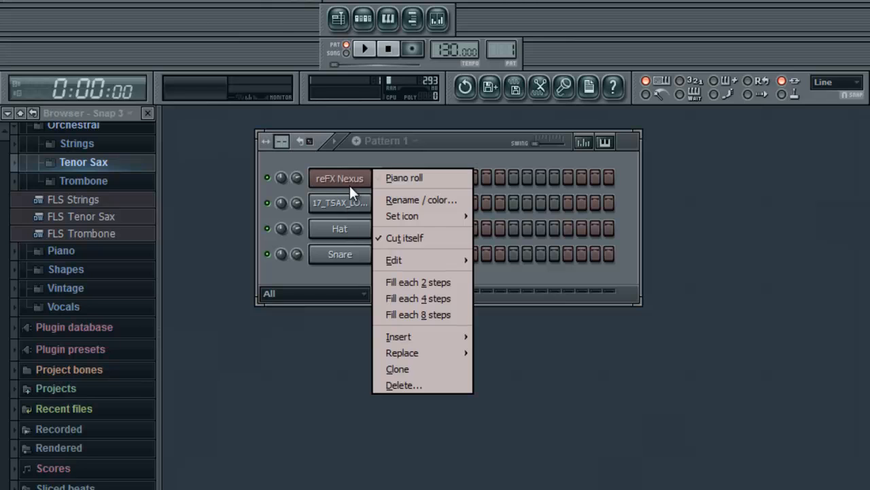
pyautogui.click(381, 178)
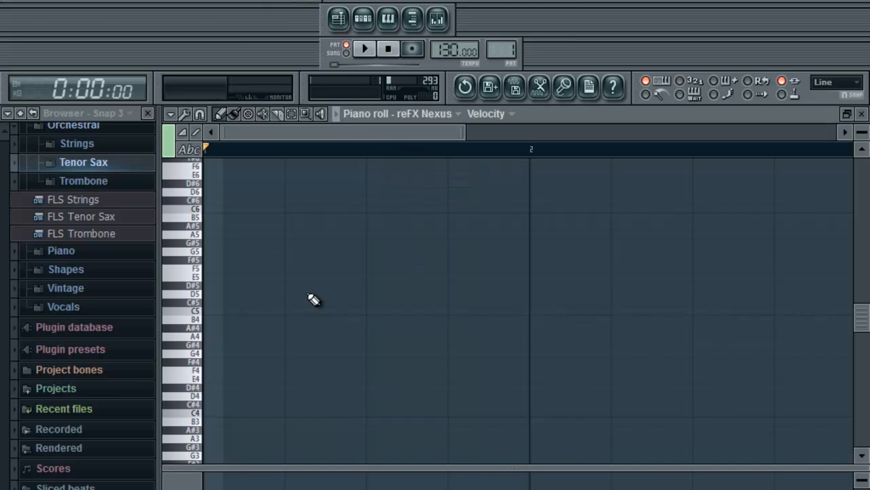
pyautogui.click(194, 253)
pyautogui.click(388, 50)
# Add a C5 note at the start of bar 1 and shorten it with the snap set to 1/6 step
pyautogui.click(212, 311)
pyautogui.moveTo(217, 310)
pyautogui.mouseDown()
pyautogui.moveTo(278, 325)
pyautogui.moveTo(217, 336)
pyautogui.mouseUp()
pyautogui.click(858, 83)
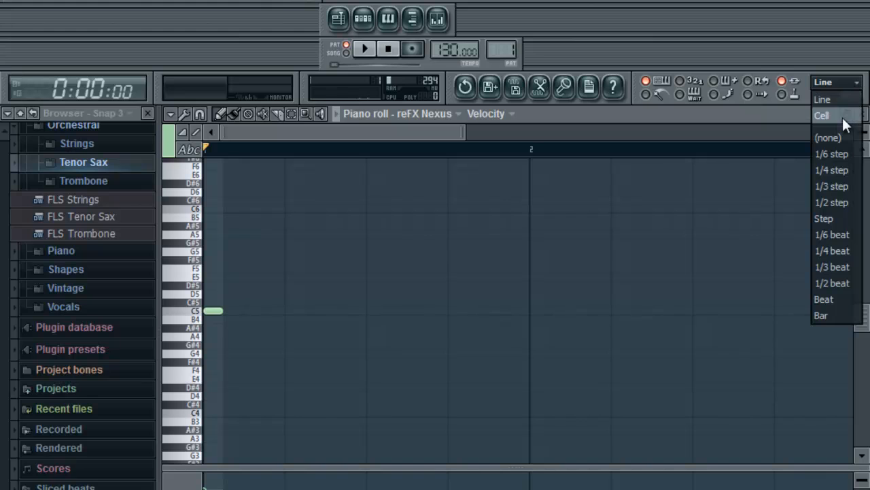
pyautogui.click(838, 153)
pyautogui.moveTo(222, 312); pyautogui.dragTo(208, 312)
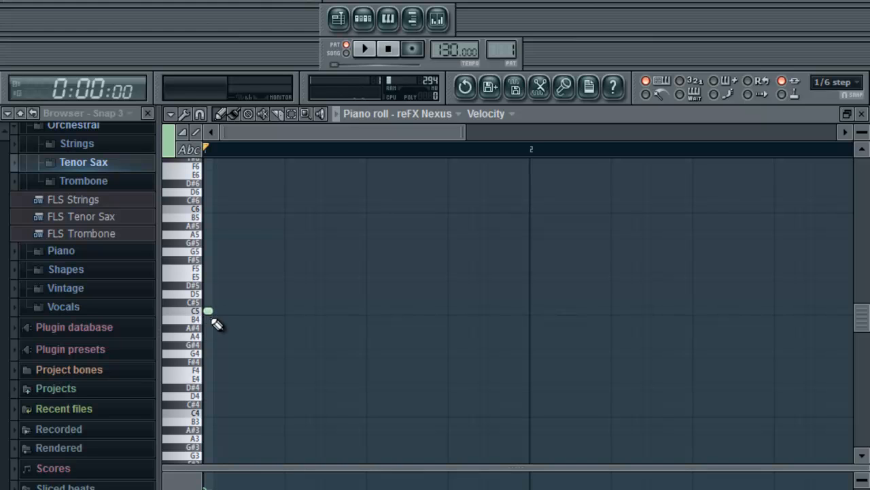
# Delete the C5 note and set the snap back to Line
pyautogui.rightClick(209, 312)
pyautogui.click(856, 83)
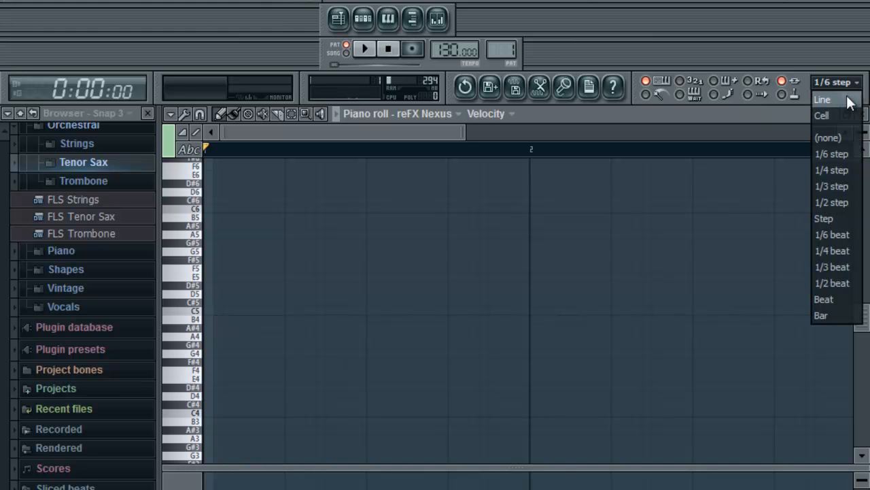
pyautogui.click(841, 101)
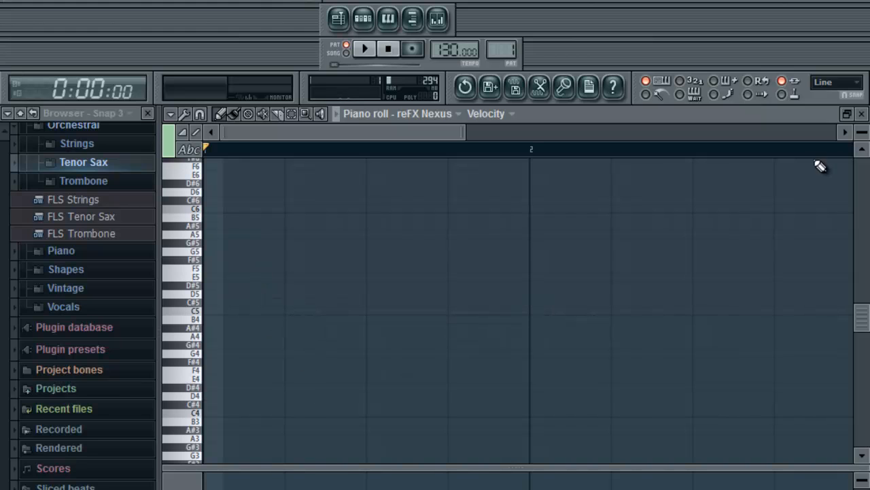
# Try the Cell snap setting and finish with the snap set to (none)
pyautogui.click(859, 83)
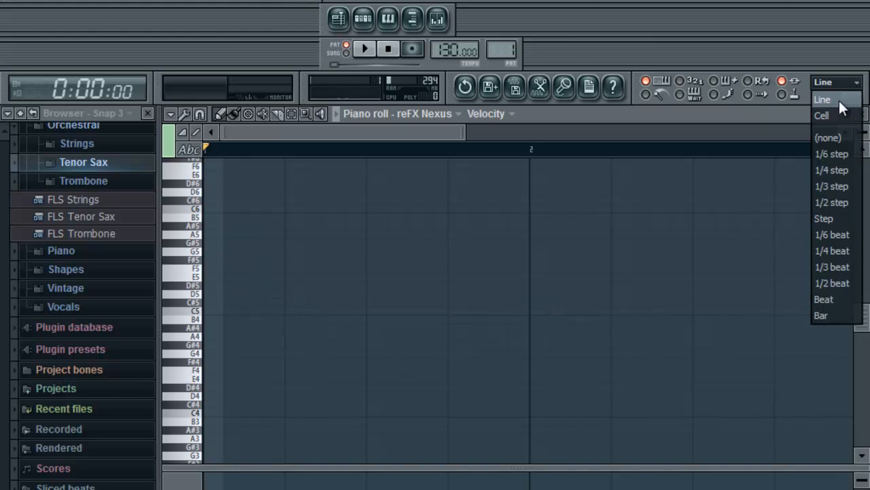
pyautogui.click(831, 116)
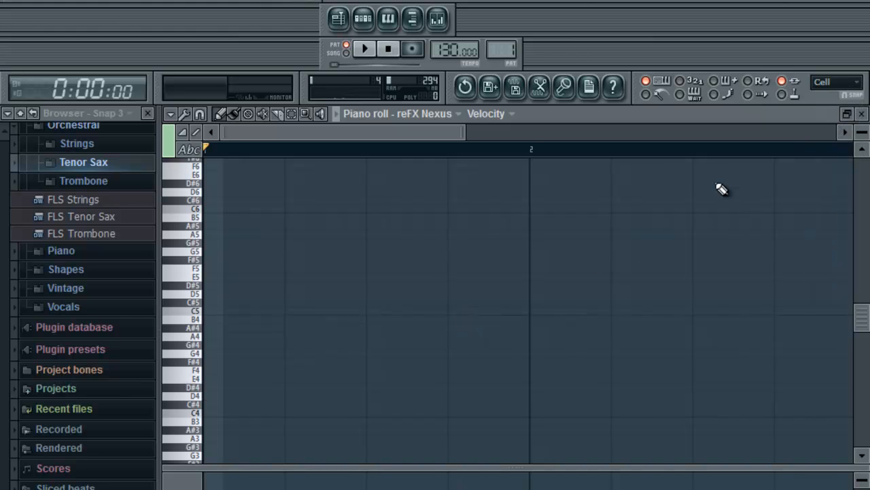
pyautogui.click(859, 82)
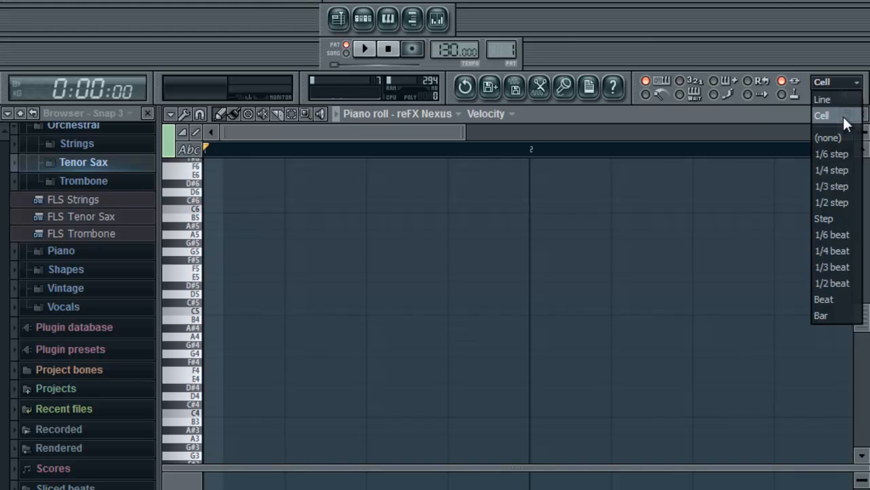
pyautogui.click(836, 136)
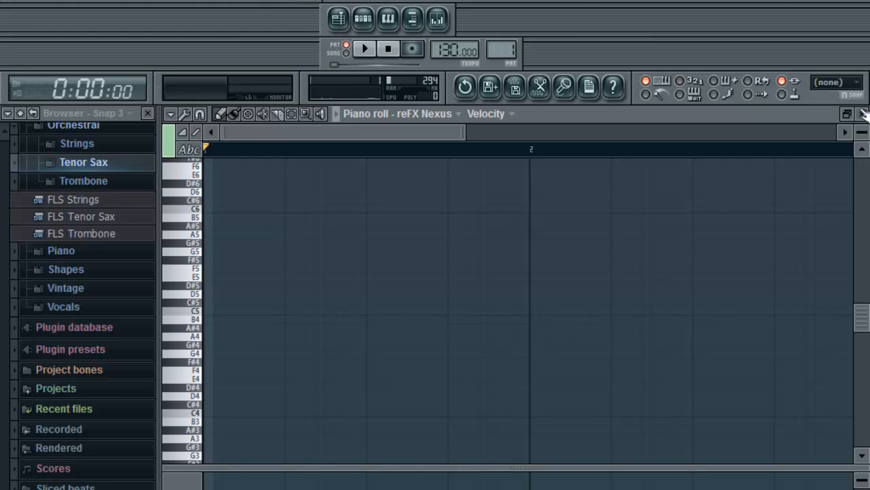
pyautogui.click(856, 83)
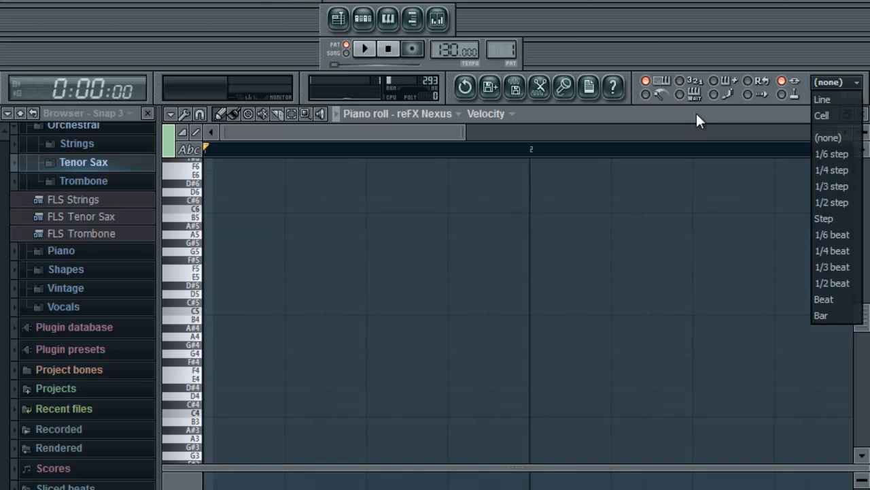
pyautogui.click(782, 119)
# Audition several Nexus notes between F4 and B5 on the piano roll keyboard and close the piano roll
pyautogui.click(193, 354)
pyautogui.click(191, 219)
pyautogui.click(195, 370)
pyautogui.click(180, 348)
pyautogui.click(194, 269)
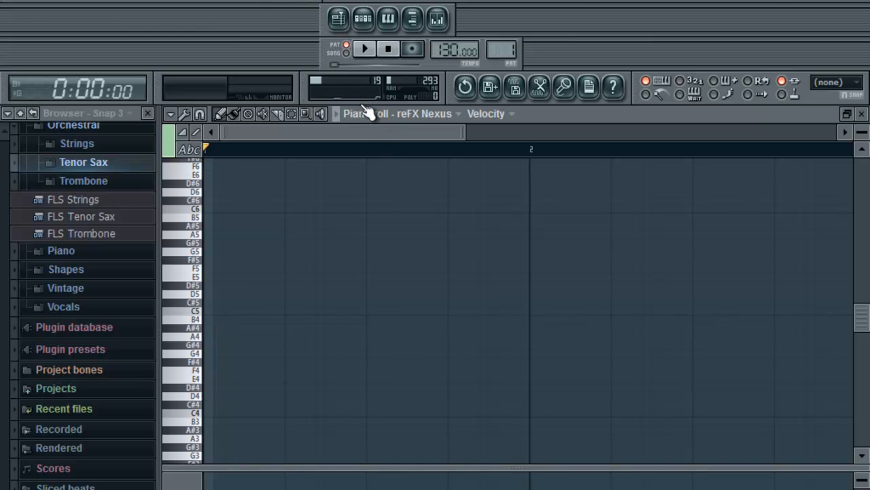
pyautogui.click(861, 113)
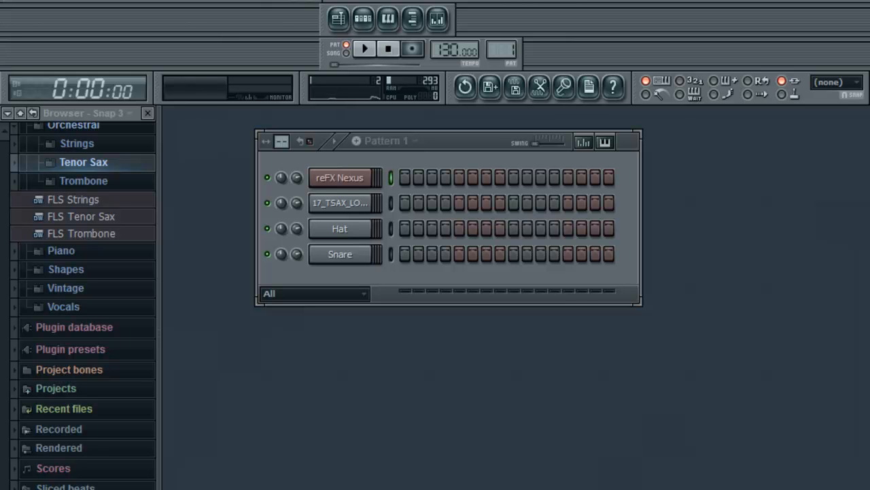
# Open the recent project bionic on the fly.flp without saving the changes to untitled.flp
pyautogui.click(27, 0)
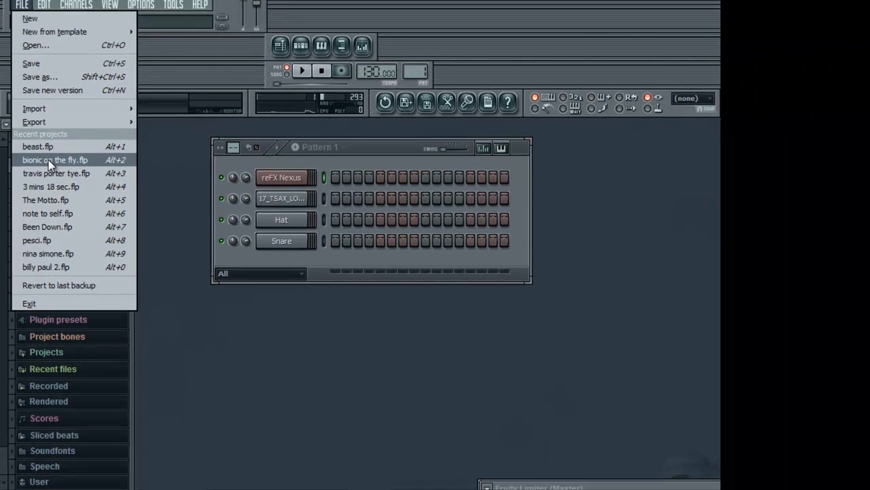
pyautogui.click(48, 160)
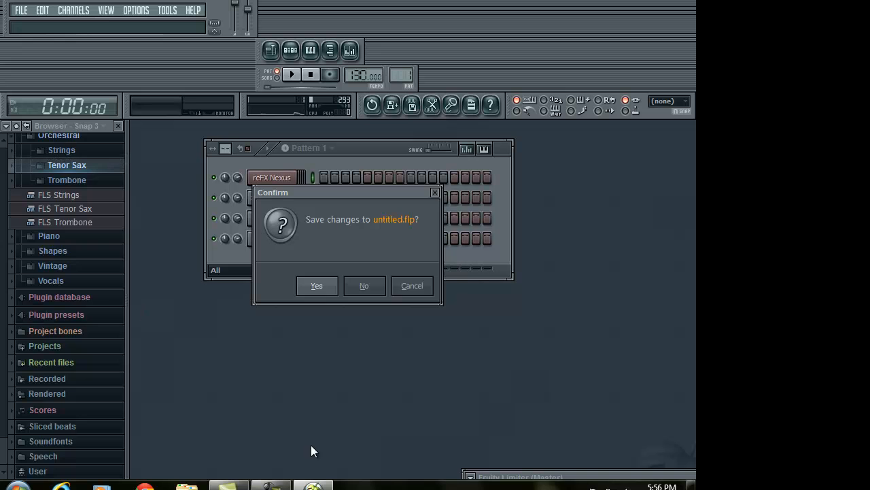
pyautogui.click(364, 286)
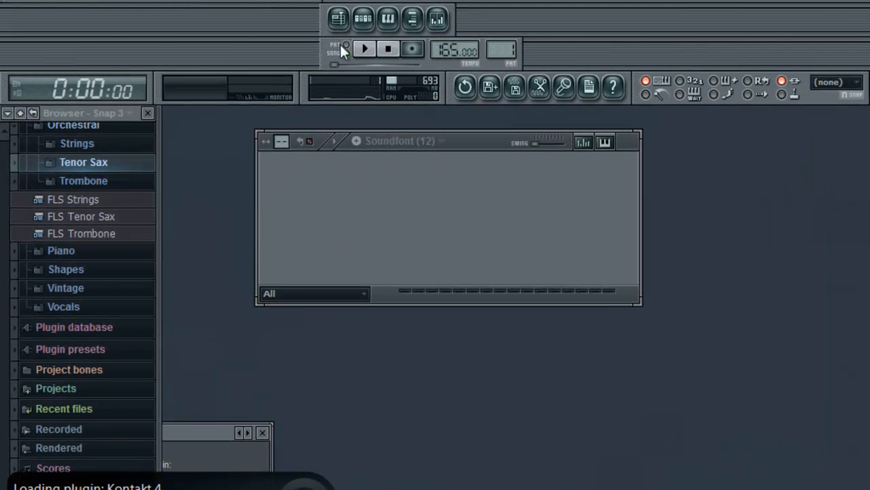
# Step through the project's patterns back to pattern 1 and play the song for about 15 seconds
pyautogui.rightClick(292, 1)
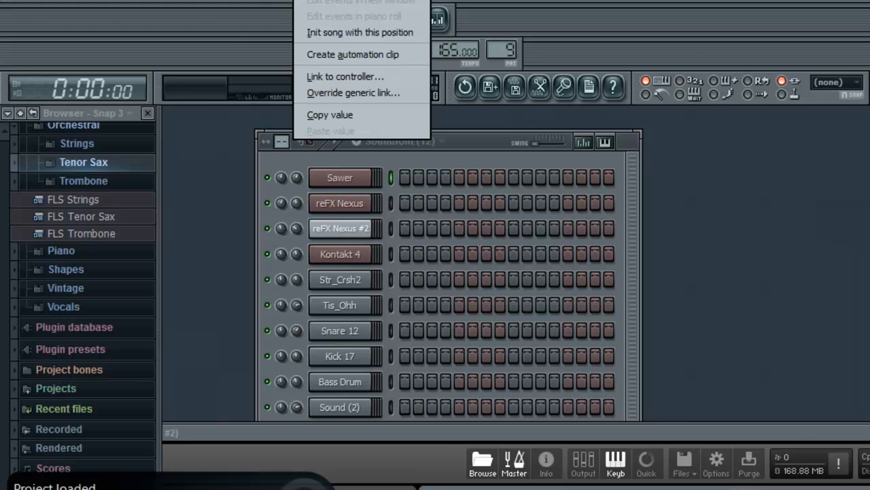
pyautogui.click(557, 2)
pyautogui.scroll(4, 503, 52)
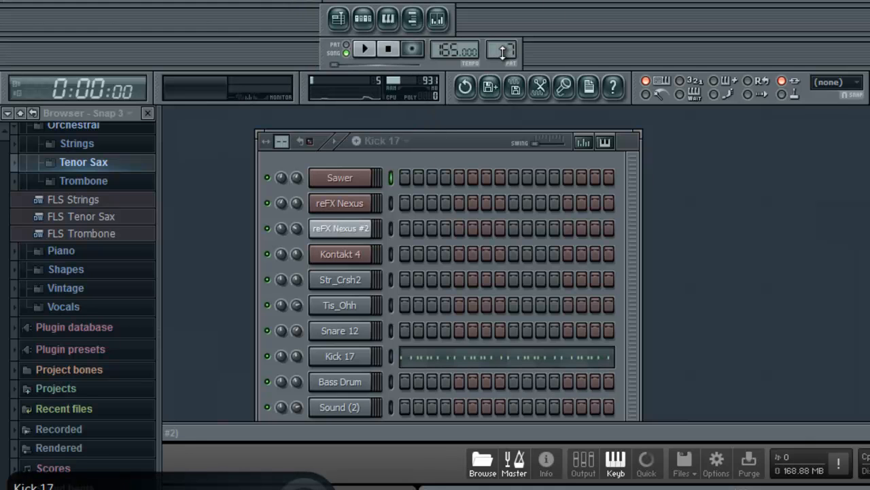
pyautogui.scroll(-1, 503, 52)
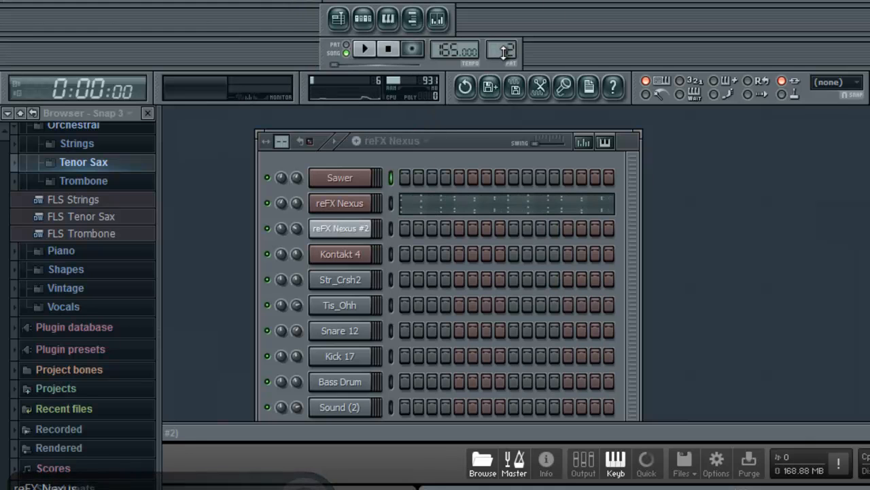
pyautogui.scroll(-1, 503, 53)
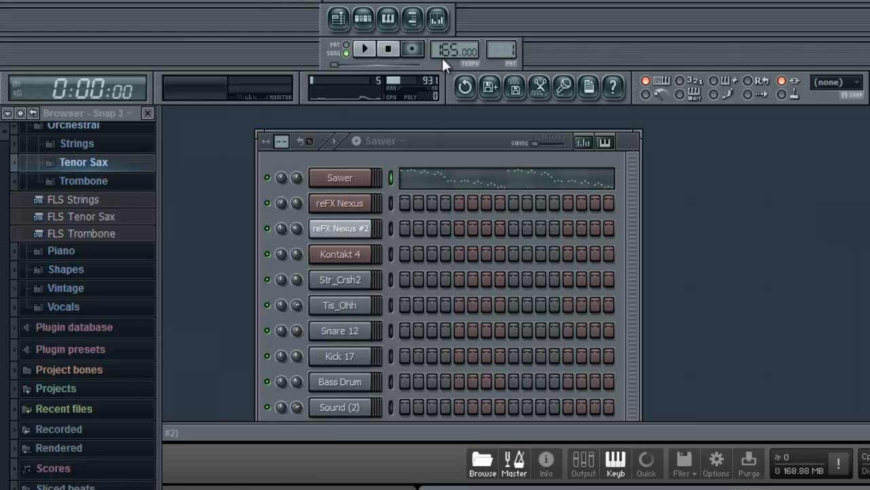
pyautogui.click(365, 49)
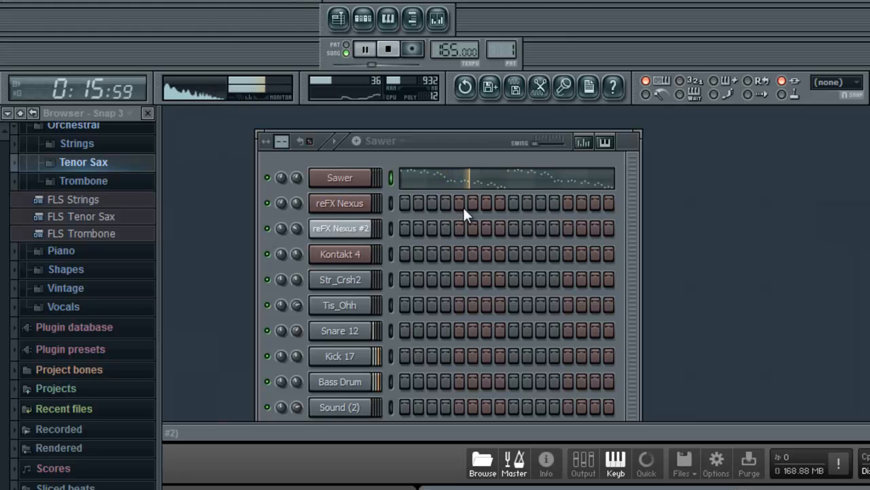
pyautogui.press('space')
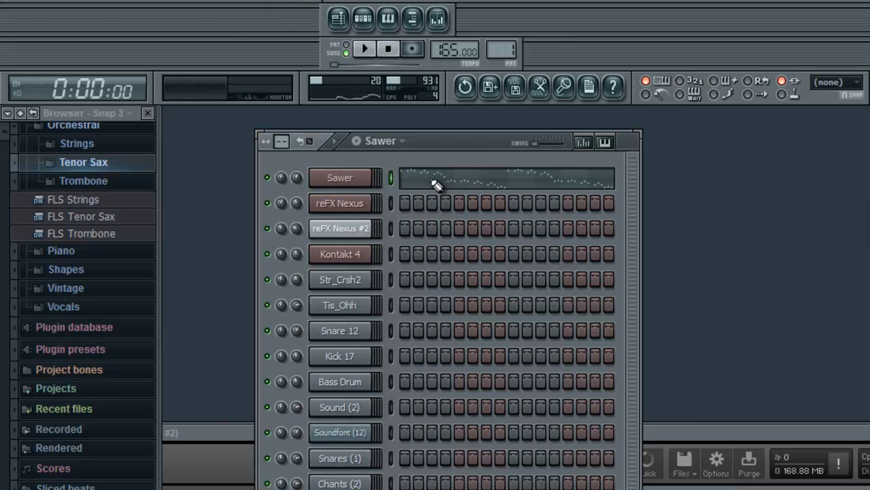
# Open the Sawer channel's notes in the piano roll and play pattern 1 in pattern mode
pyautogui.click(436, 182)
pyautogui.moveTo(317, 128); pyautogui.dragTo(726, 240)
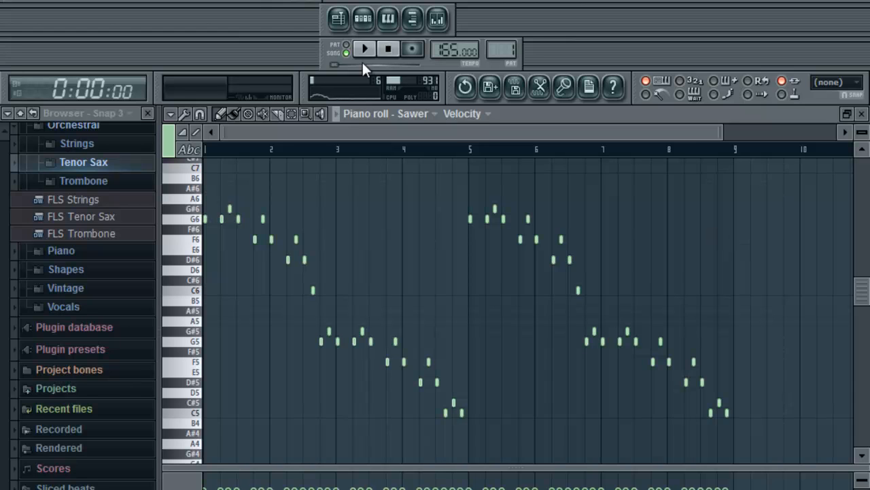
pyautogui.click(346, 45)
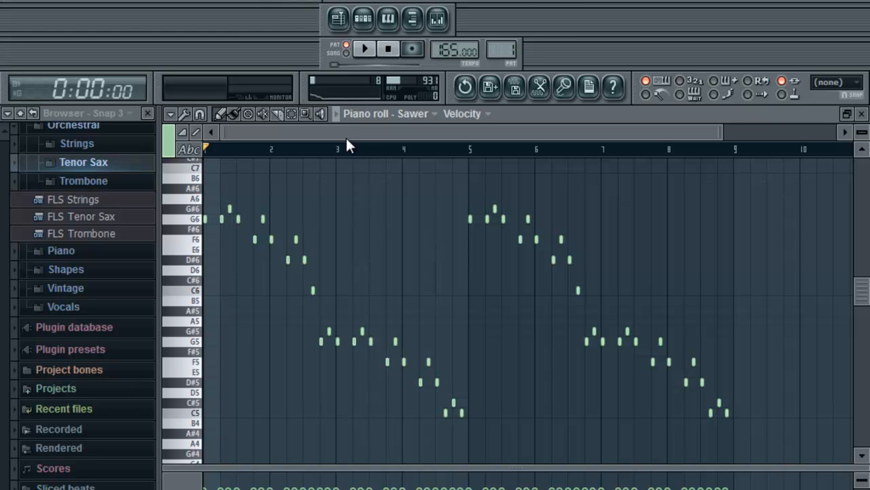
pyautogui.click(367, 51)
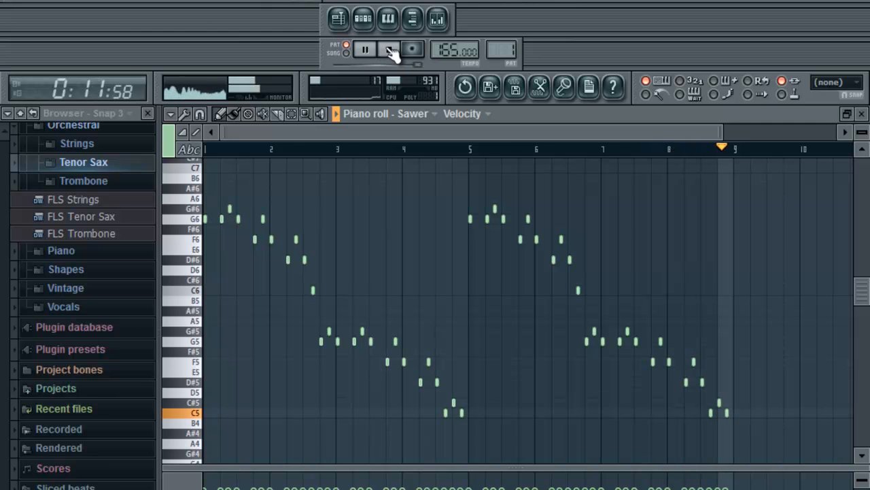
pyautogui.click(391, 52)
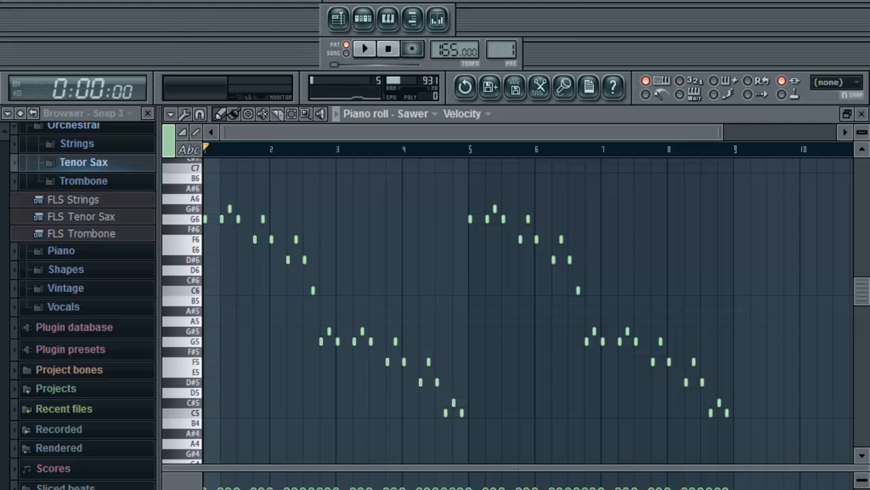
# Examine the available output drivers in the audio settings and return to the channel list without changing the device
pyautogui.click(166, 1)
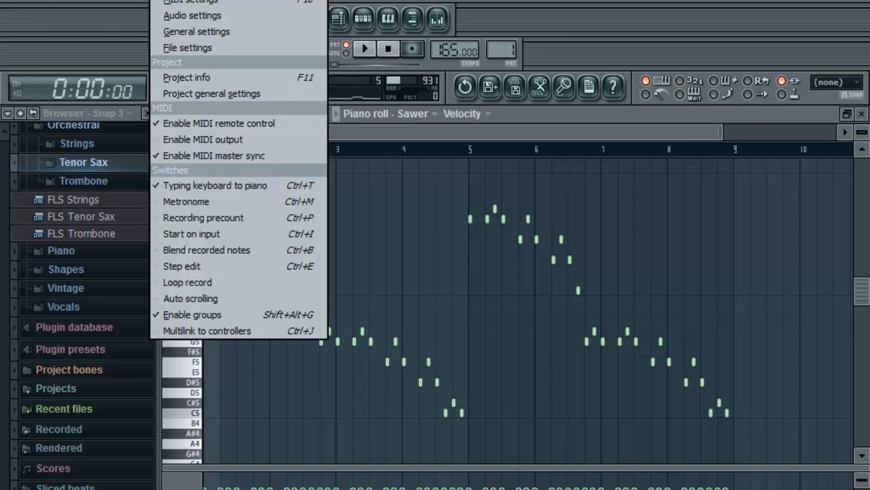
pyautogui.click(206, 21)
pyautogui.click(531, 68)
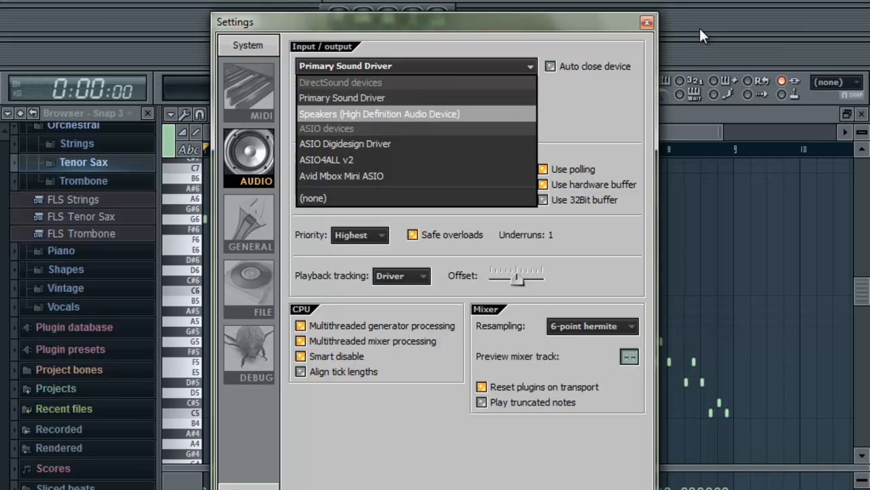
pyautogui.click(651, 22)
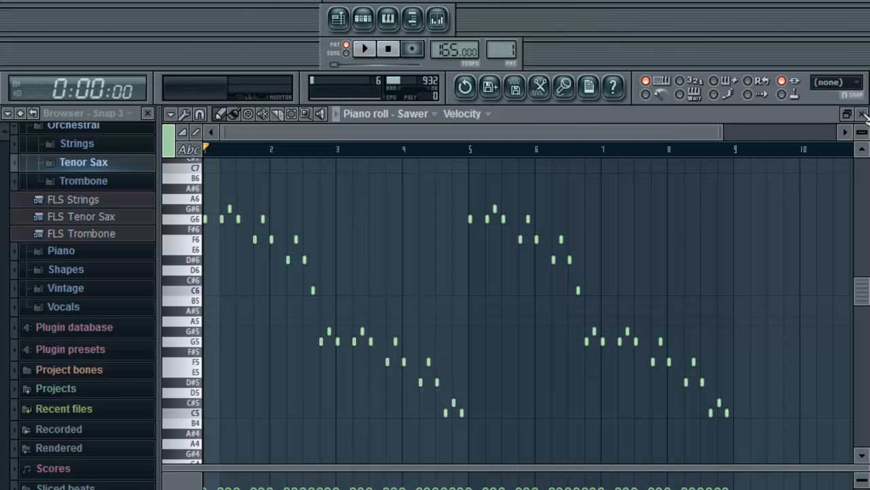
pyautogui.press('F6')
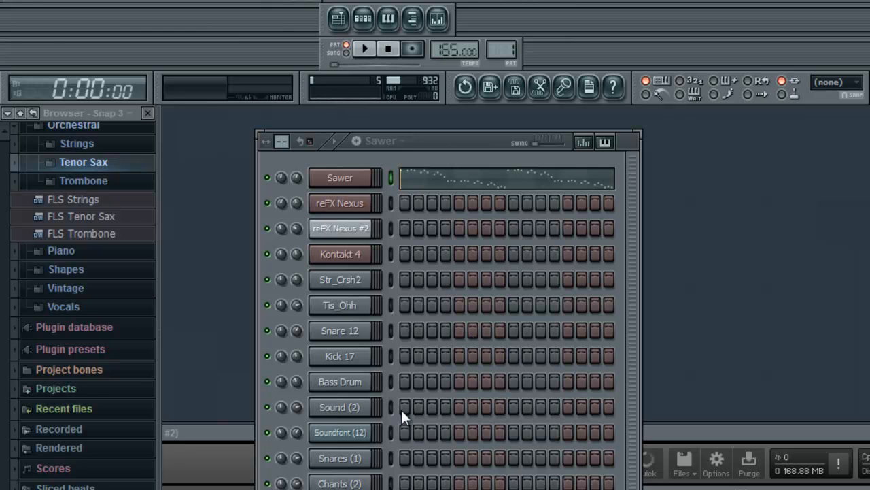
# Start a new project with the default Kick, Clap, Hat and Snare channels
pyautogui.click(25, 8)
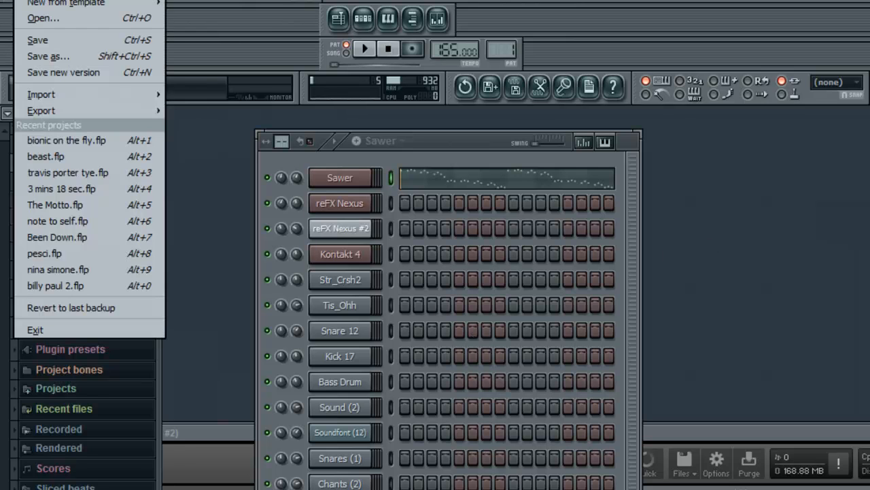
pyautogui.click(81, 2)
pyautogui.click(491, 319)
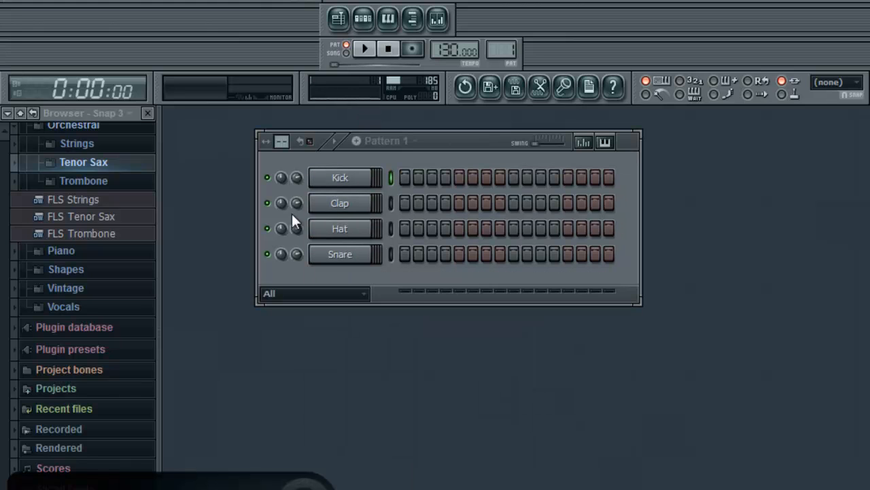
# Open the Kick channel's settings, raise the Trim on its sample and audition the waveform
pyautogui.click(365, 179)
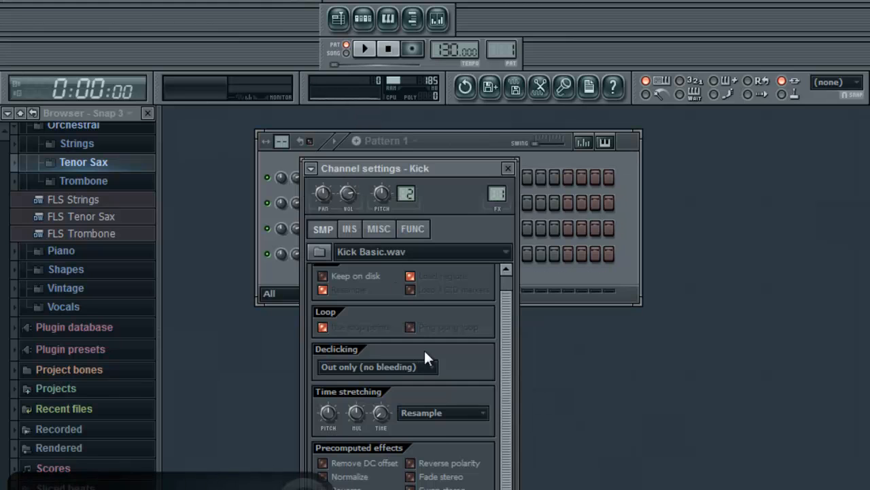
pyautogui.moveTo(455, 175); pyautogui.dragTo(564, 110)
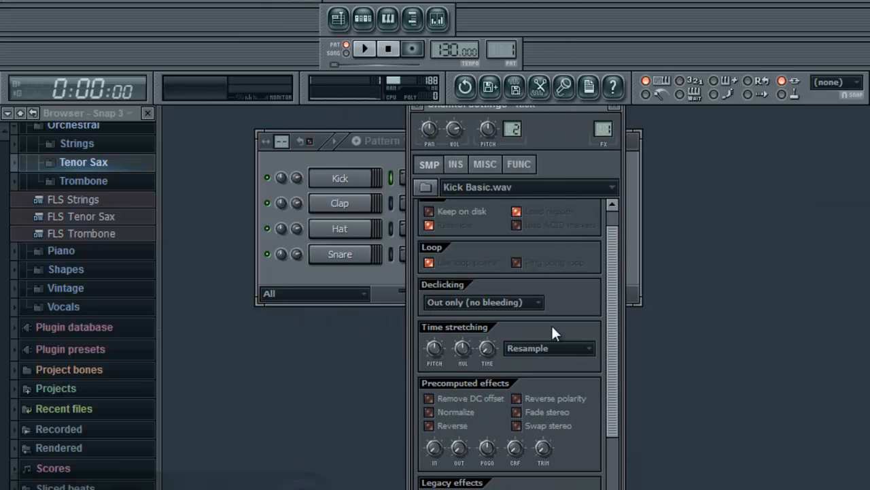
pyautogui.doubleClick(359, 184)
pyautogui.moveTo(540, 454); pyautogui.dragTo(556, 465)
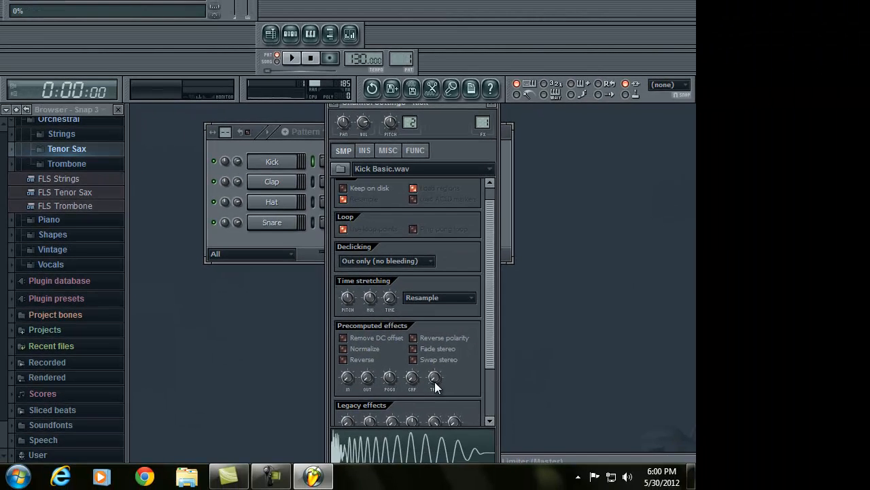
pyautogui.moveTo(543, 452); pyautogui.dragTo(543, 437)
pyautogui.moveTo(435, 370); pyautogui.dragTo(439, 280)
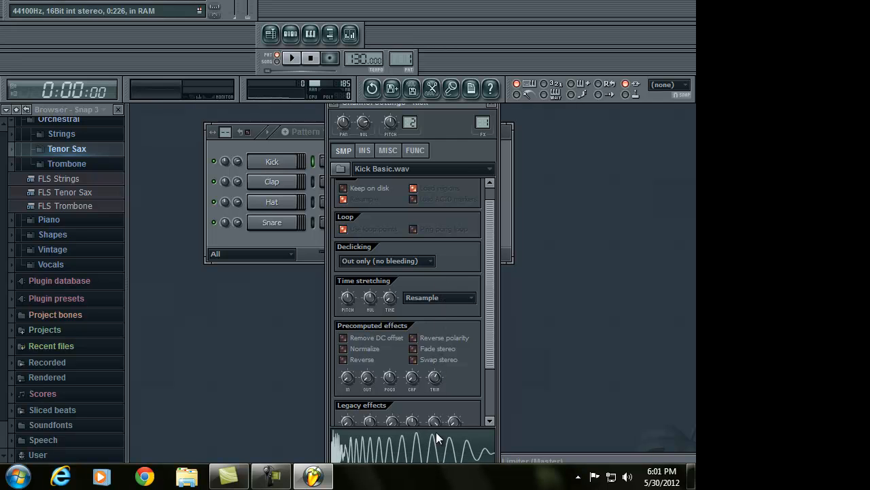
pyautogui.click(423, 447)
pyautogui.click(422, 452)
pyautogui.click(423, 453)
# Try the Reverse and Normalize precomputed effects on the Kick sample
pyautogui.click(344, 359)
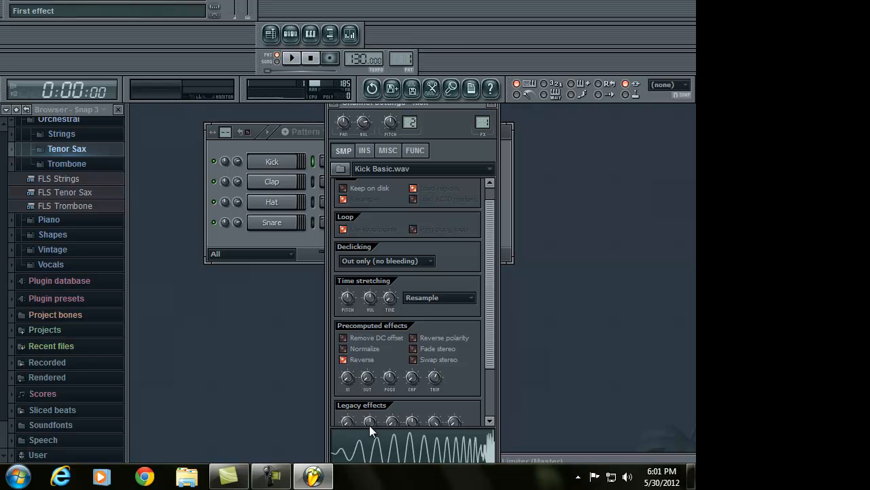
pyautogui.click(344, 359)
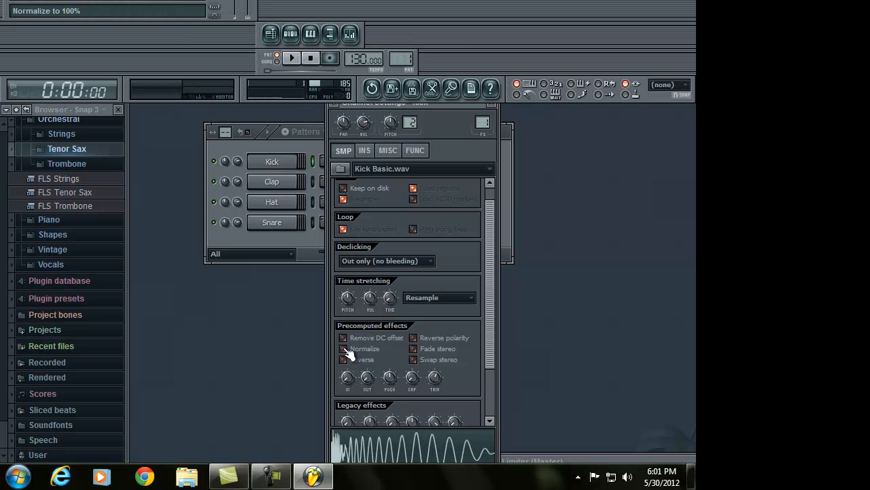
pyautogui.click(343, 349)
pyautogui.click(343, 349)
# Try the Normalize effect on the Hat channel's sample
pyautogui.click(269, 204)
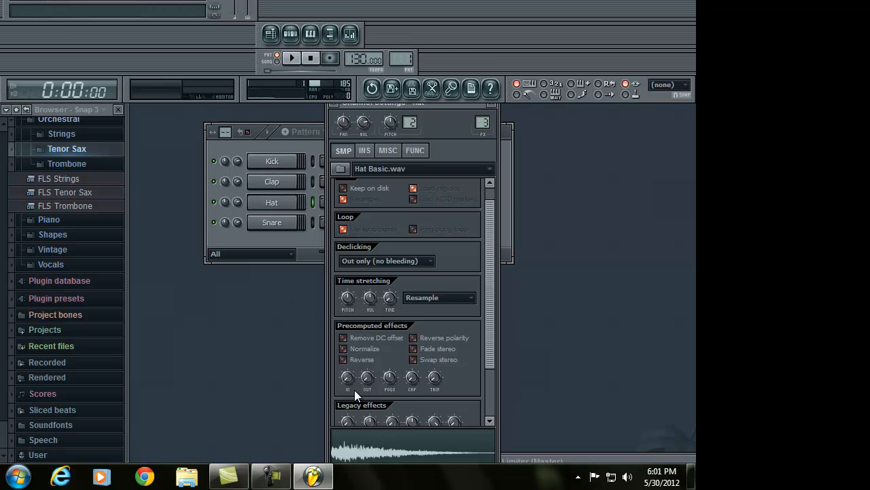
pyautogui.click(344, 350)
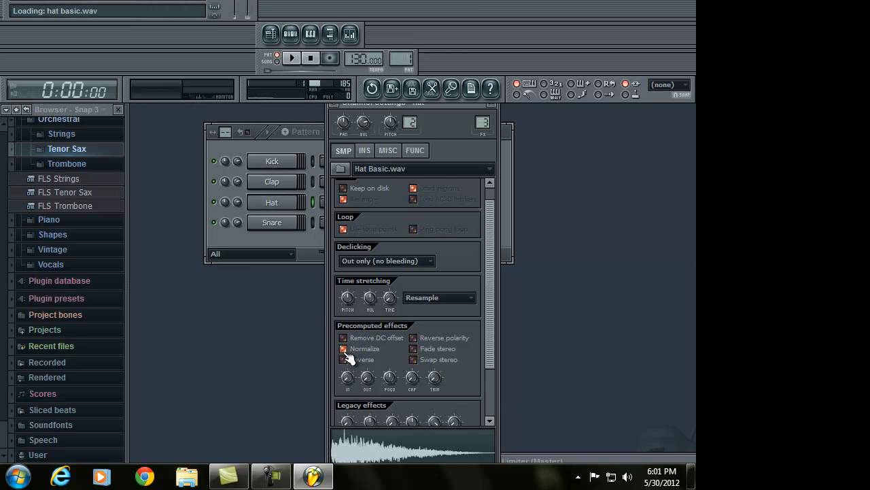
pyautogui.click(344, 349)
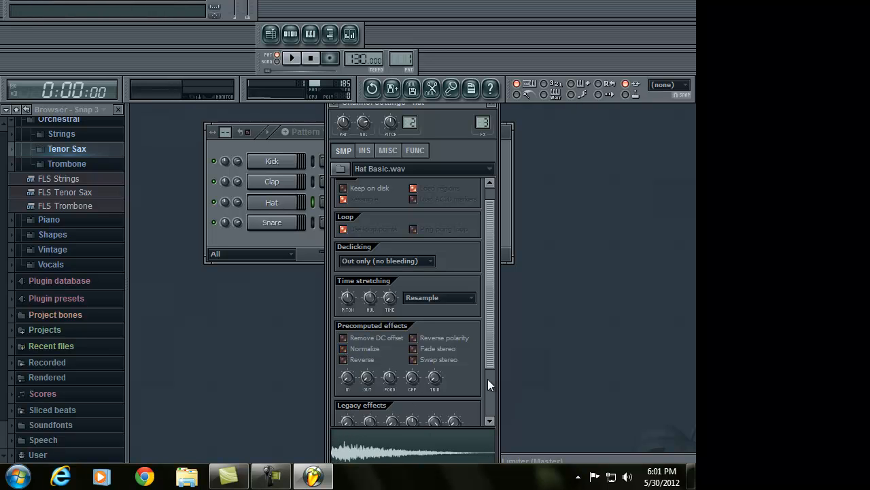
# Examine the Hat channel's legacy effects and its volume envelope, LFO and filter settings, and close the channel settings
pyautogui.moveTo(489, 358); pyautogui.dragTo(491, 400)
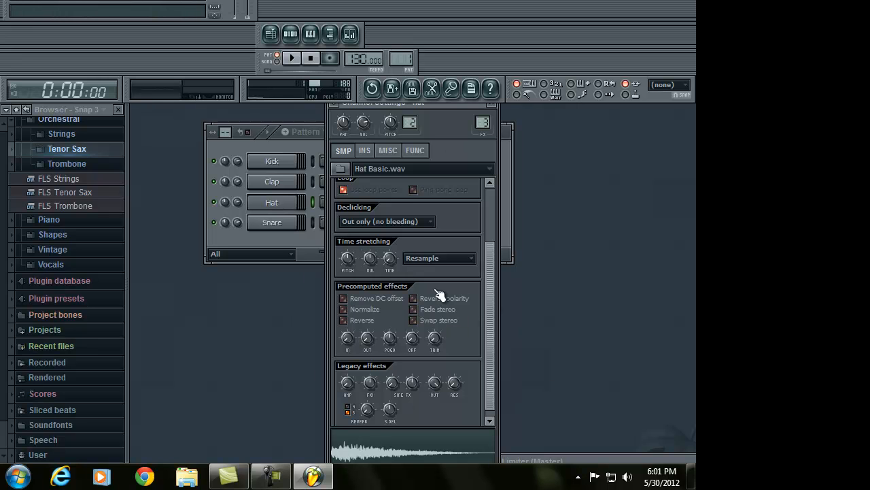
pyautogui.click(366, 152)
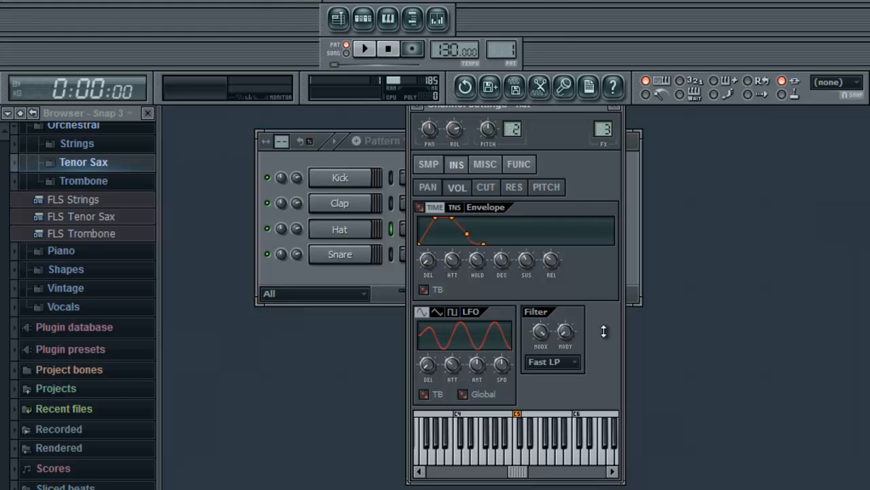
pyautogui.click(617, 112)
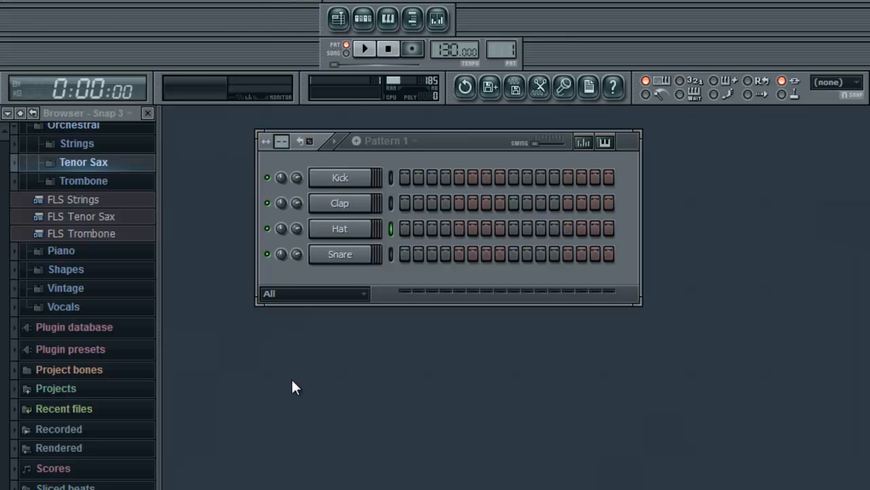
# Replace the Kick channel with the FL Keys instrument
pyautogui.press('4')
pyautogui.press('1')
pyautogui.rightClick(367, 179)
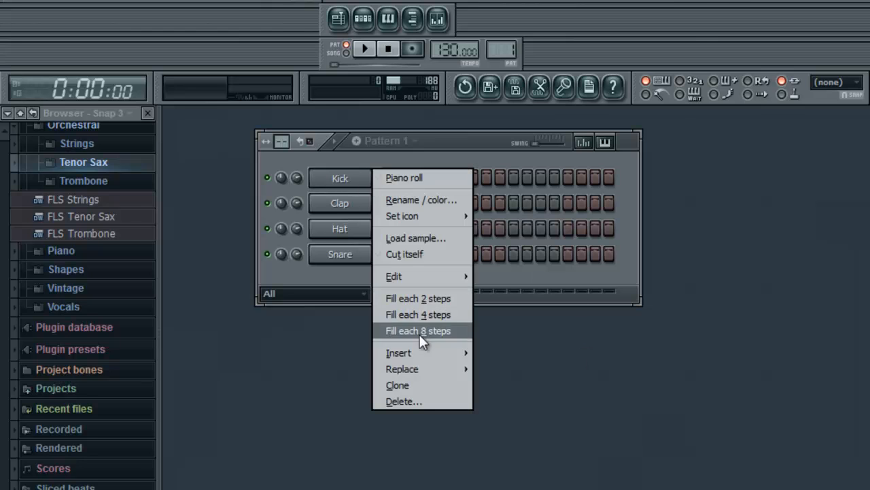
pyautogui.moveTo(418, 368)
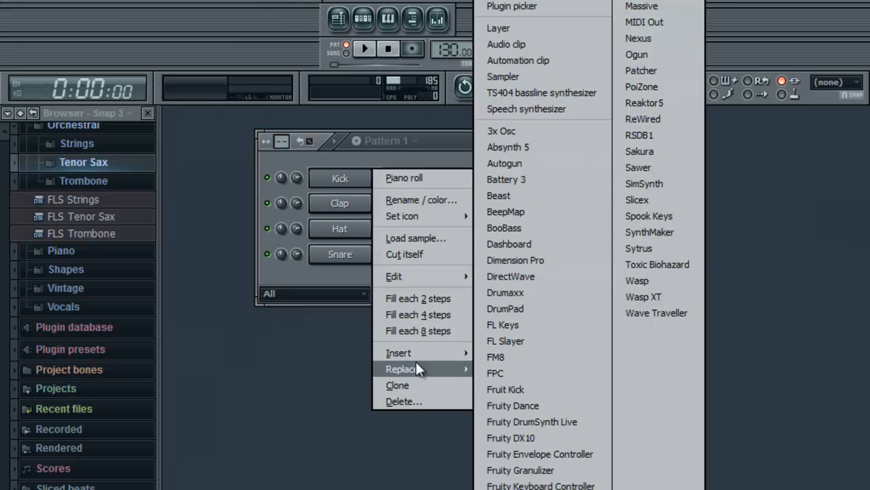
pyautogui.click(559, 325)
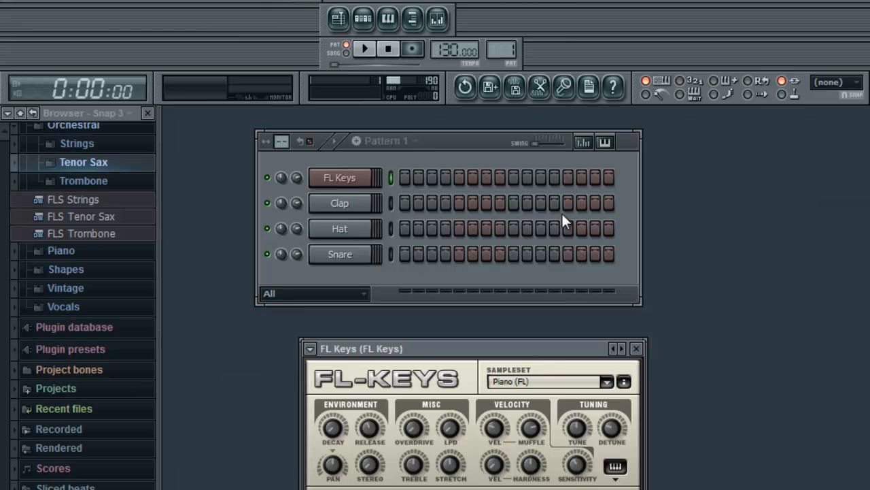
# Toggle the typing keyboard to piano option off and on, and audition a repeated FL Keys note
pyautogui.click(646, 82)
pyautogui.click(646, 81)
pyautogui.press('z')
pyautogui.press('z')
pyautogui.press('z')
# Replace the FL Keys channel with Battery 3 and load its Turntable Rocker Kit
pyautogui.rightClick(360, 179)
pyautogui.moveTo(435, 348)
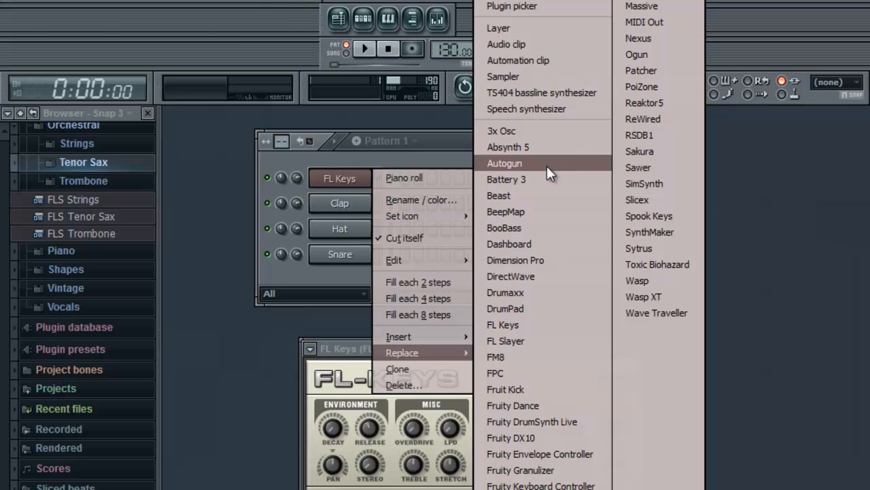
pyautogui.click(530, 181)
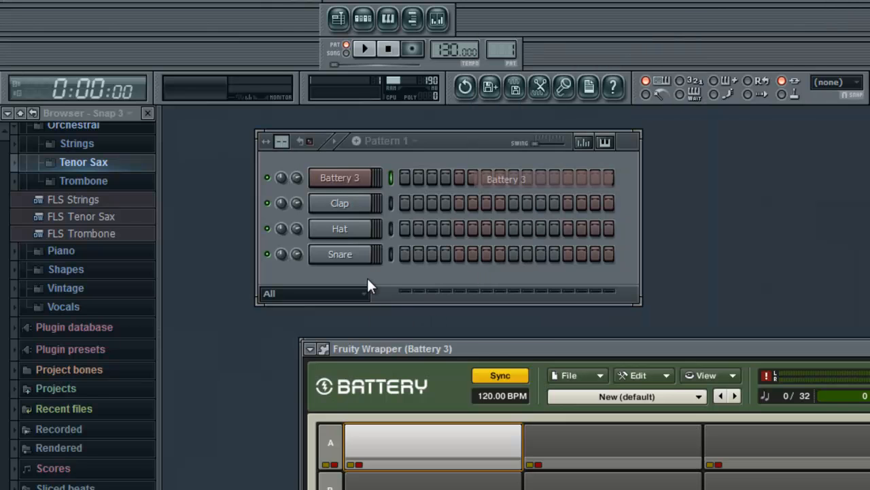
pyautogui.click(721, 394)
pyautogui.click(720, 396)
pyautogui.click(720, 397)
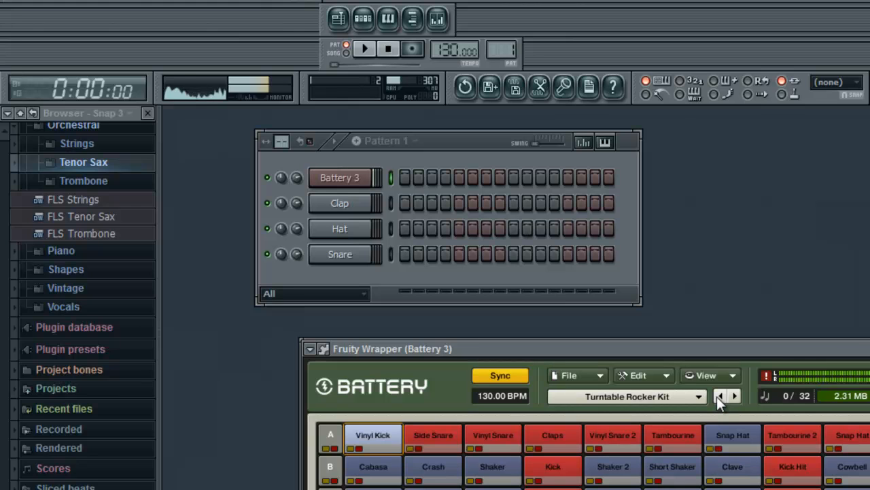
# Bring the full Battery 3 window into view, start and stop playback, and close the window
pyautogui.moveTo(754, 347); pyautogui.dragTo(451, 351)
pyautogui.press('space')
pyautogui.press('space')
pyautogui.click(765, 348)
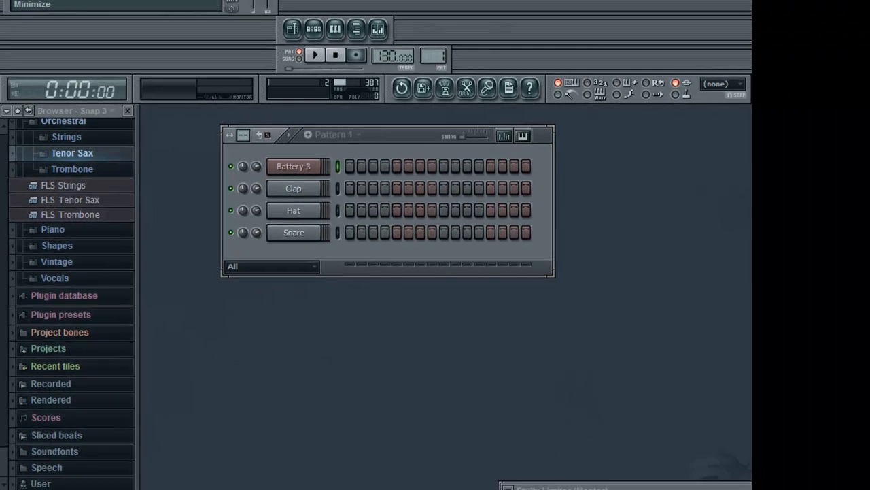
# Open the playlist, and hide and restore the browser
pyautogui.click(724, 7)
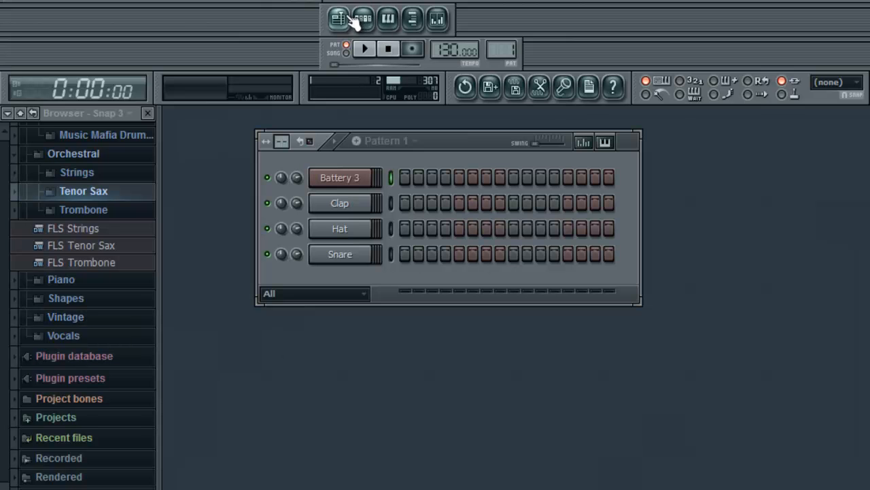
pyautogui.click(340, 20)
pyautogui.moveTo(502, 138); pyautogui.dragTo(686, 136)
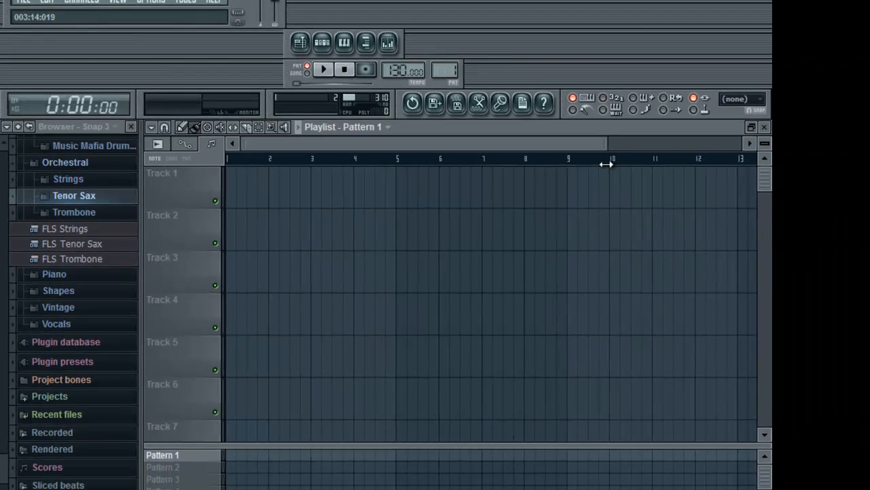
pyautogui.click(331, 62)
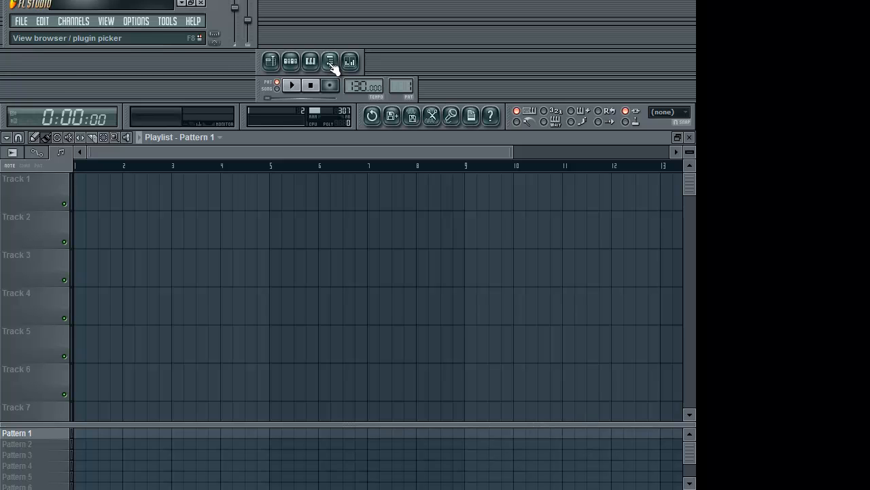
pyautogui.click(331, 61)
# Expand the Drum Kit 05 folder in the browser, audition its FLS_Ecym 05b and FLS_Hatop 05 samples, and collapse the folder
pyautogui.click(66, 179)
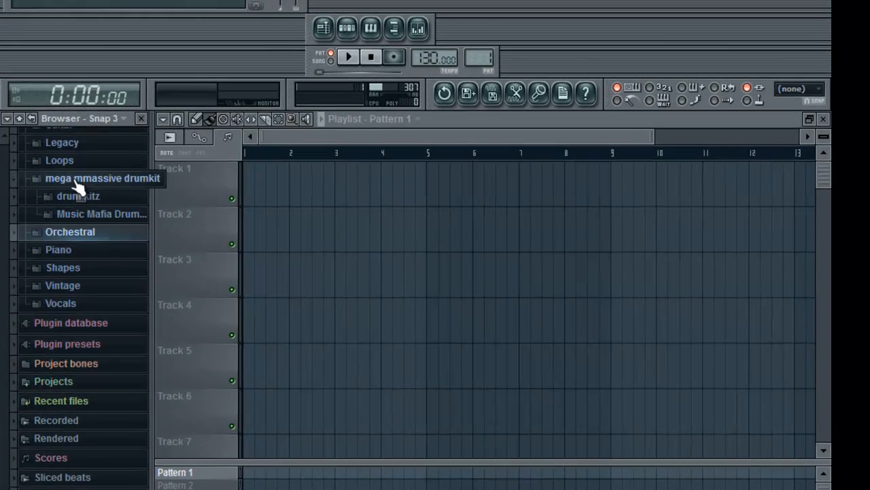
pyautogui.scroll(4, 81, 219)
pyautogui.click(72, 280)
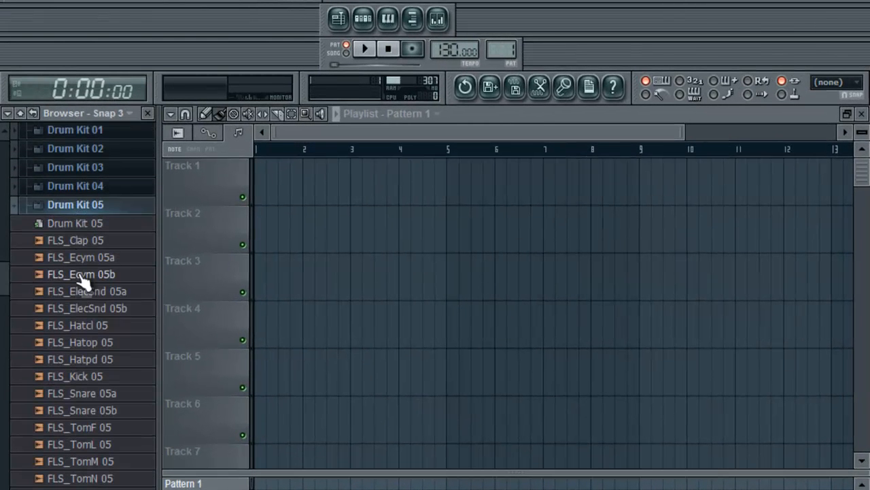
pyautogui.click(80, 274)
pyautogui.click(89, 340)
pyautogui.click(74, 204)
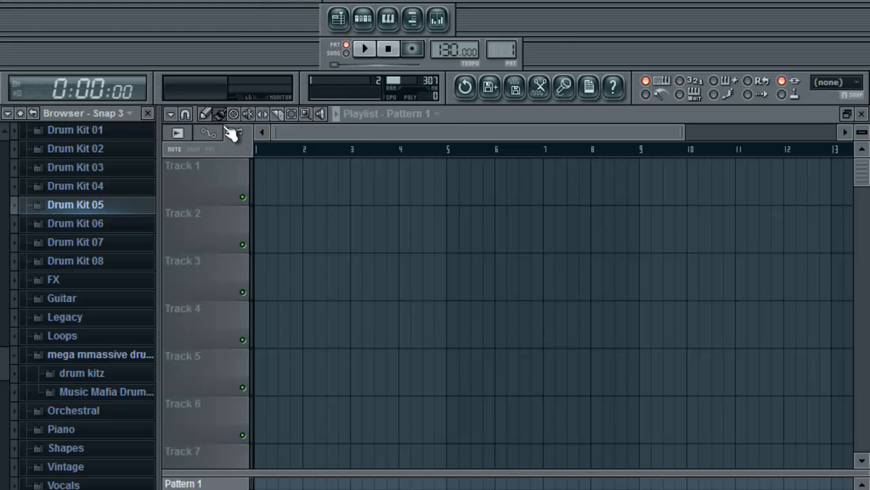
# Draw a single Pattern 1 clip on Track 1 and delete it, and paint a row of eight Pattern 1 clips and erase them
pyautogui.click(204, 114)
pyautogui.click(313, 202)
pyautogui.rightClick(342, 202)
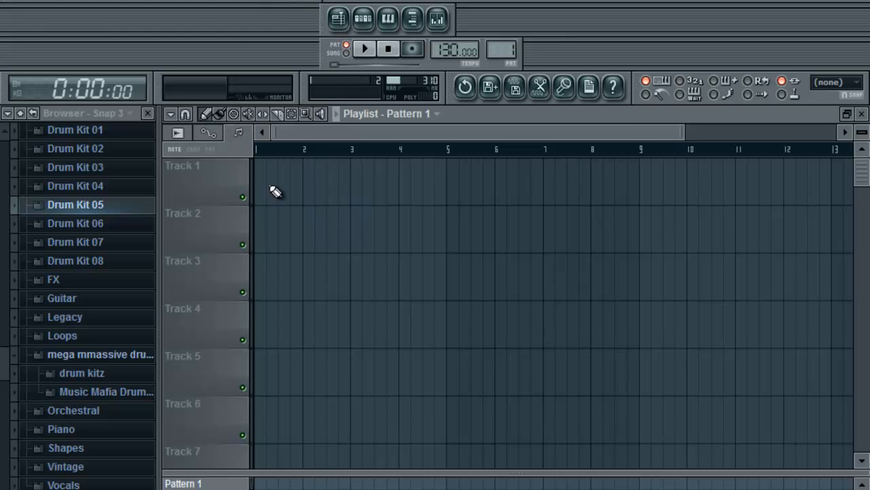
pyautogui.click(220, 114)
pyautogui.moveTo(270, 195); pyautogui.dragTo(633, 219)
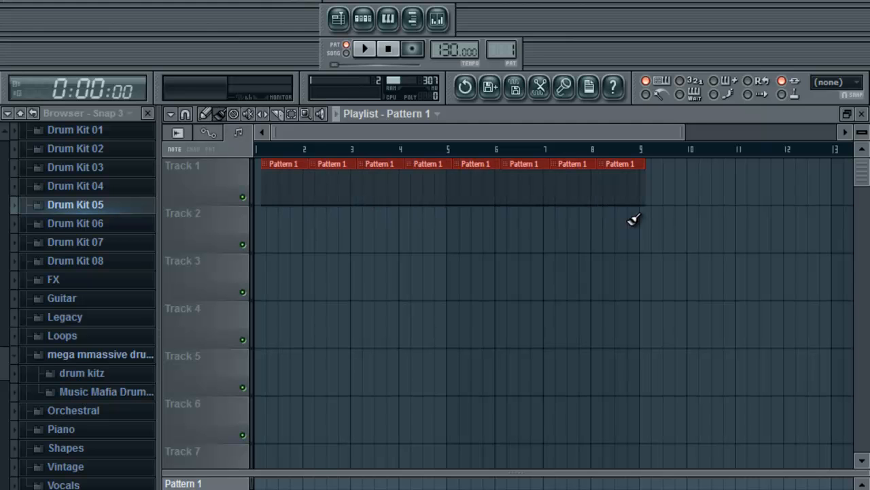
pyautogui.moveTo(632, 184)
pyautogui.mouseDown()
pyautogui.moveTo(604, 197)
pyautogui.moveTo(268, 178)
pyautogui.mouseUp()
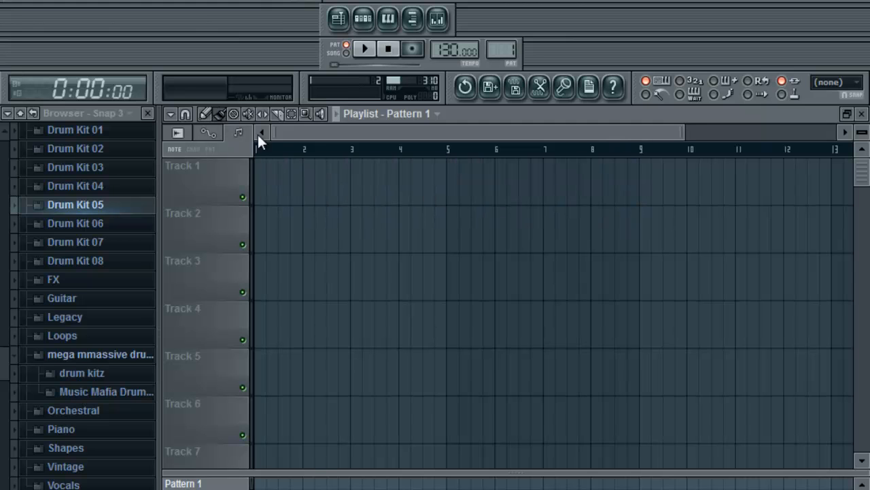
# Pick the playlist's Delete tool, and mute and unmute Track 3
pyautogui.click(234, 114)
pyautogui.click(242, 293)
pyautogui.click(243, 293)
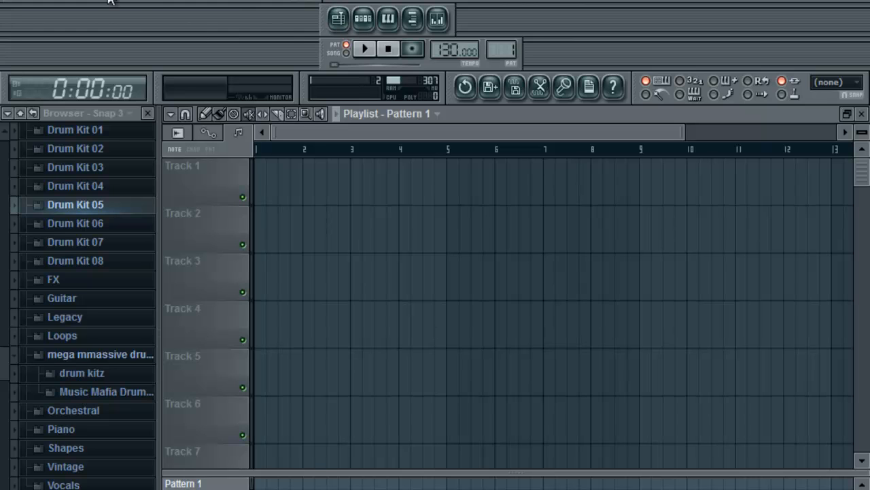
# Open the recent project bionic on the fly.flp without saving the changes to untitled.flp
pyautogui.click(27, 1)
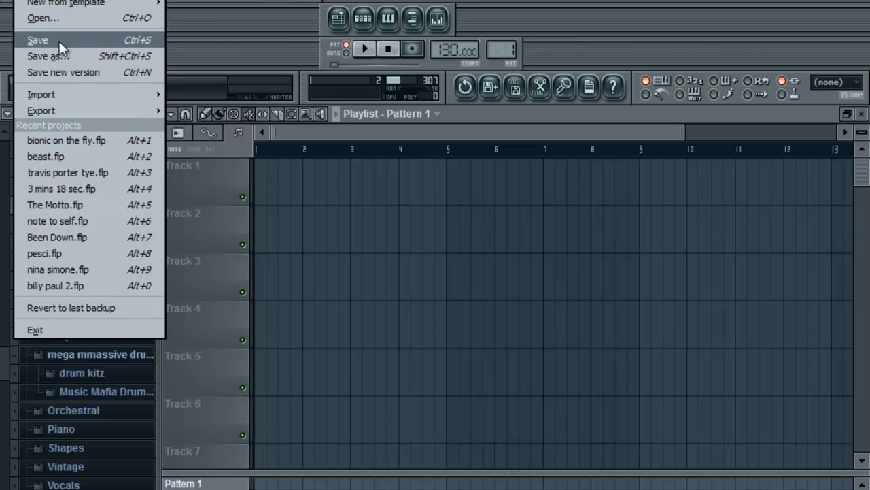
pyautogui.click(67, 140)
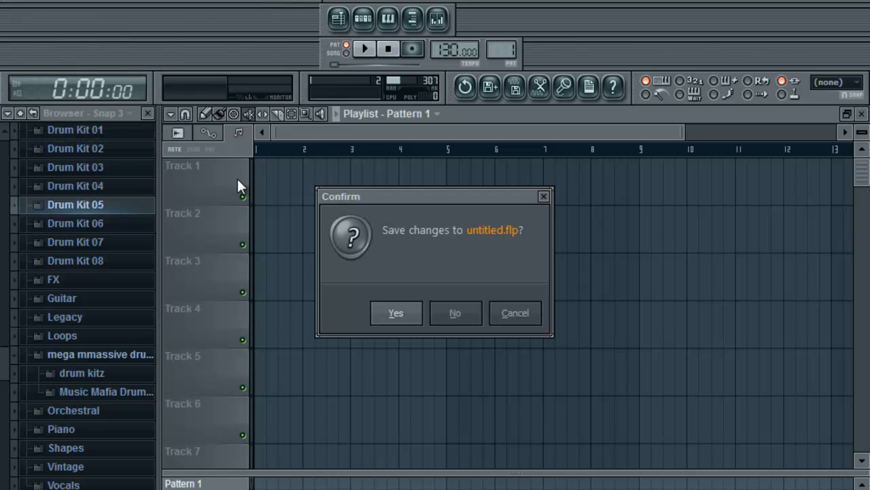
pyautogui.click(447, 309)
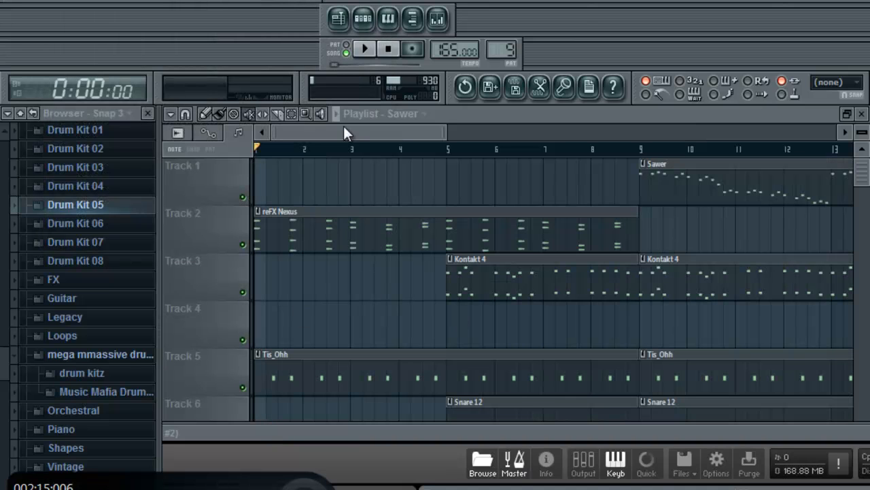
# Switch playback to pattern mode and select pattern 1
pyautogui.click(345, 49)
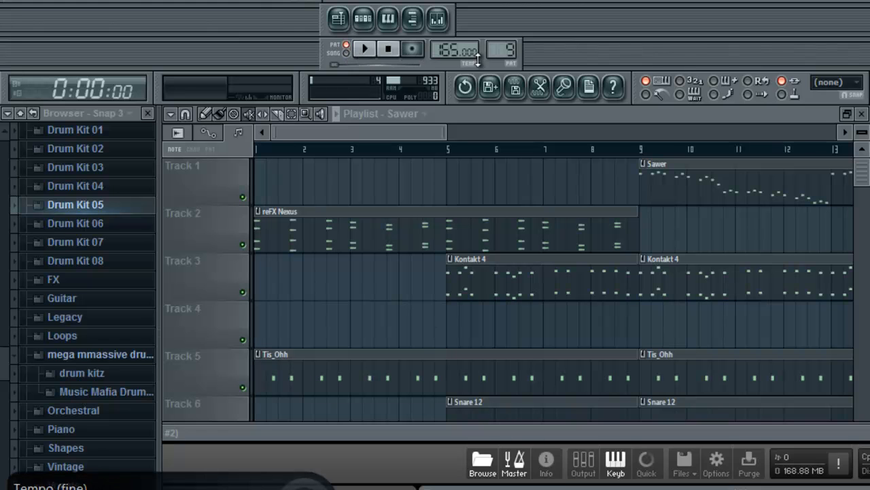
pyautogui.scroll(1, 499, 49)
pyautogui.scroll(-1, 499, 49)
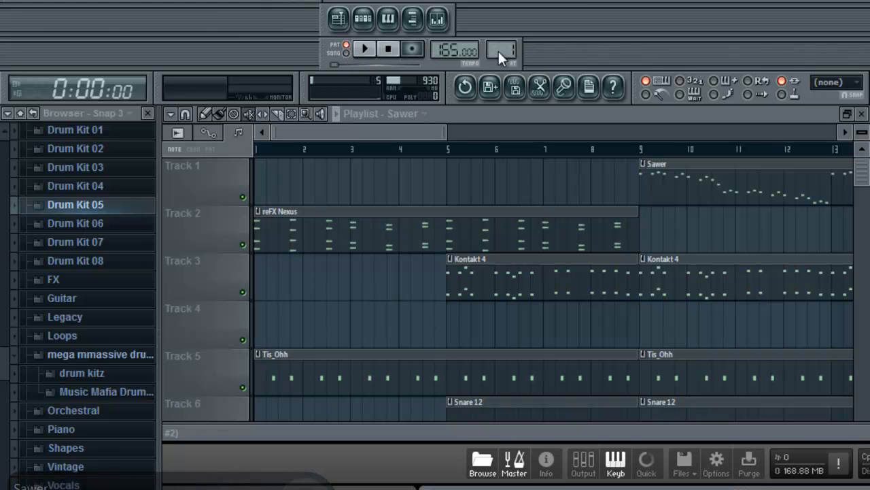
# Close the playlist and the Kontakt plugin window so the step sequencer is unobstructed
pyautogui.click(348, 22)
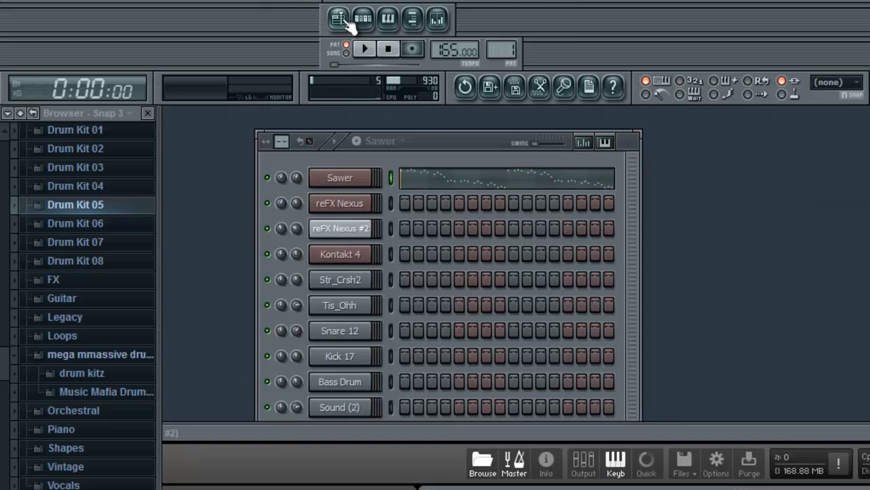
pyautogui.moveTo(786, 432); pyautogui.dragTo(436, 407)
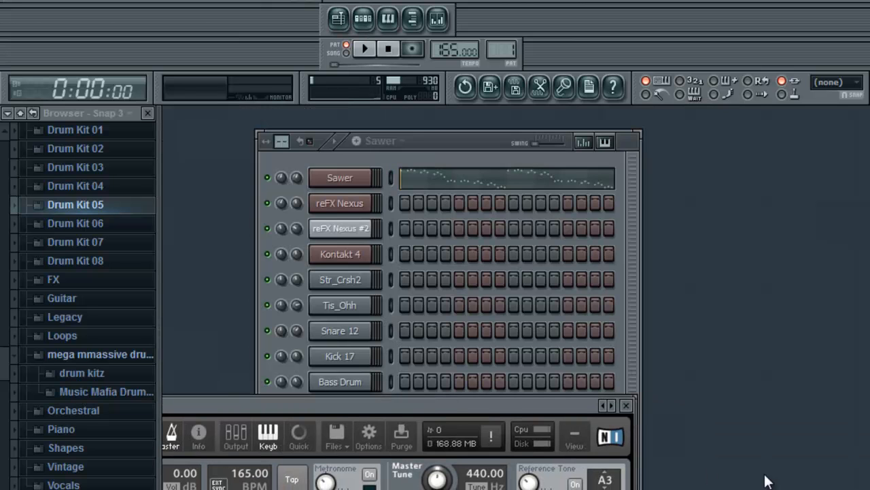
pyautogui.click(626, 406)
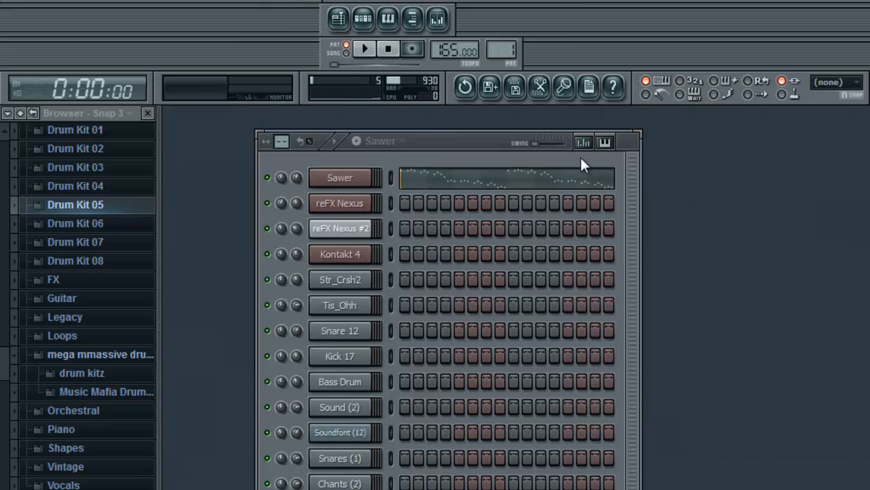
# Play and pause the Sawer pattern, and select pattern 2 and play the reFX Nexus pattern
pyautogui.click(366, 48)
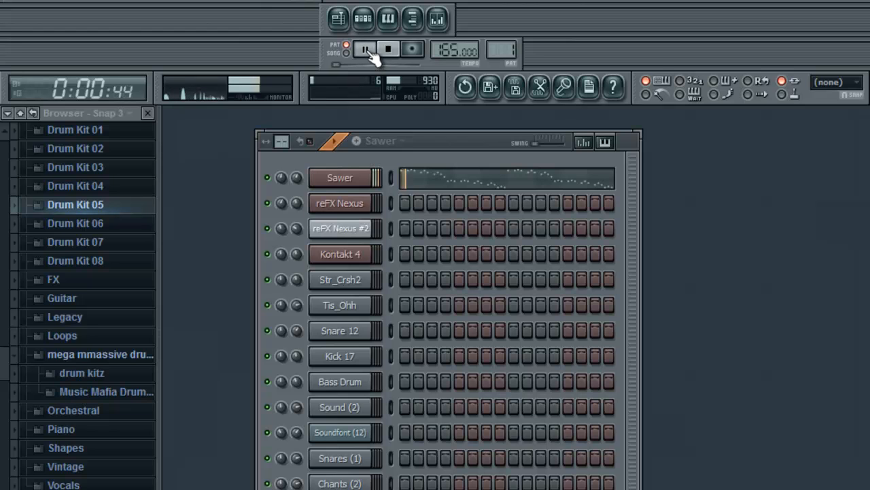
pyautogui.click(366, 49)
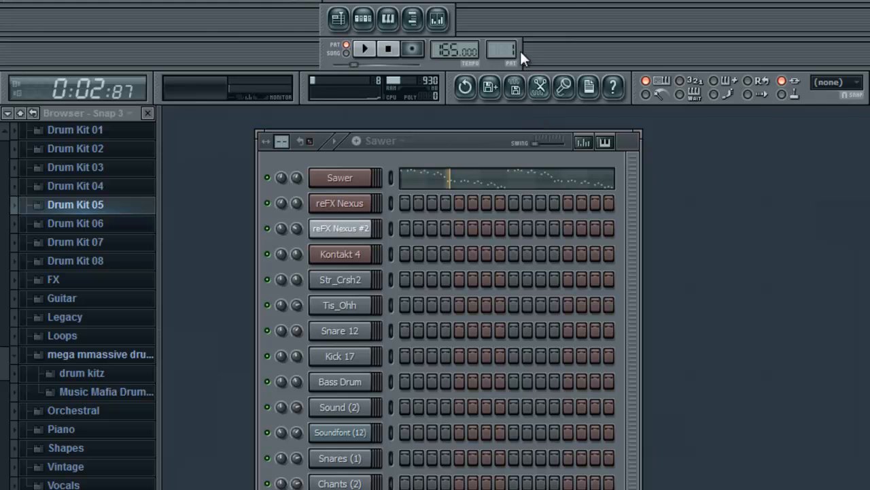
pyautogui.scroll(1, 503, 50)
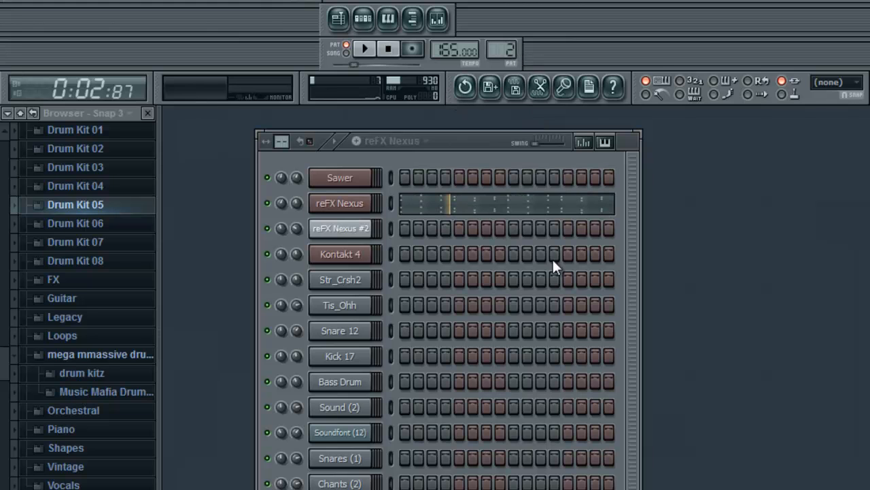
pyautogui.moveTo(634, 270); pyautogui.dragTo(624, 333)
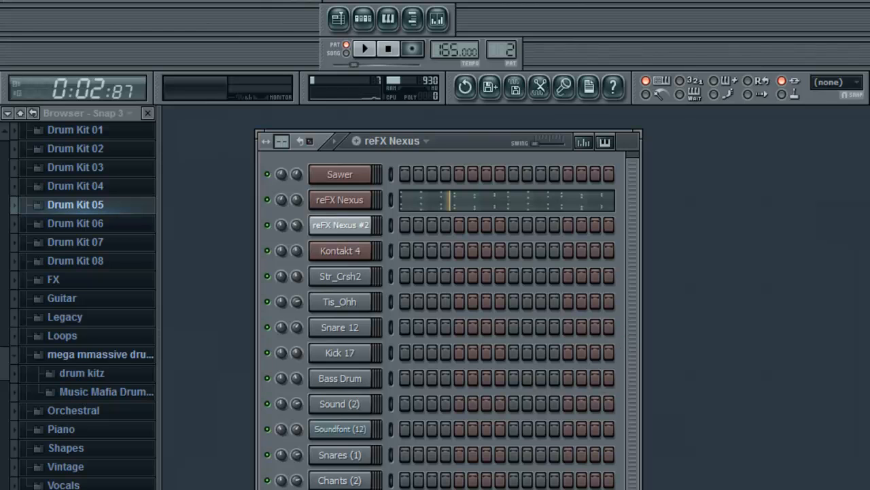
pyautogui.click(388, 49)
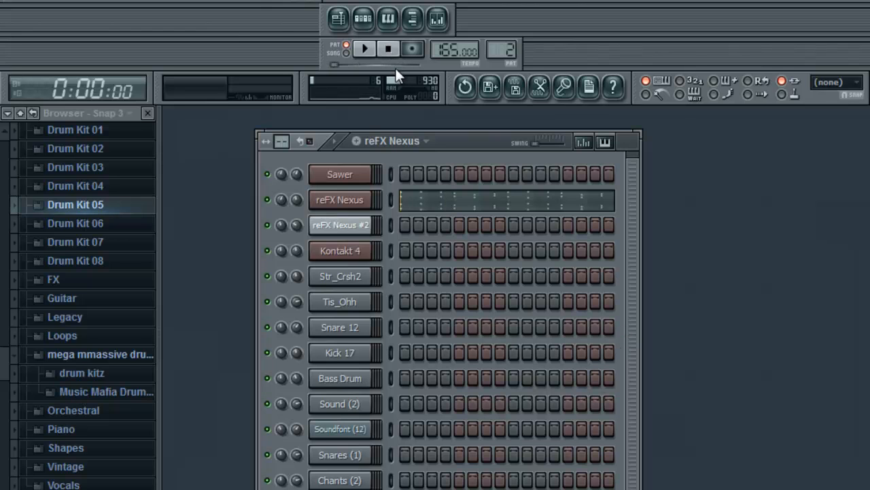
pyautogui.click(365, 49)
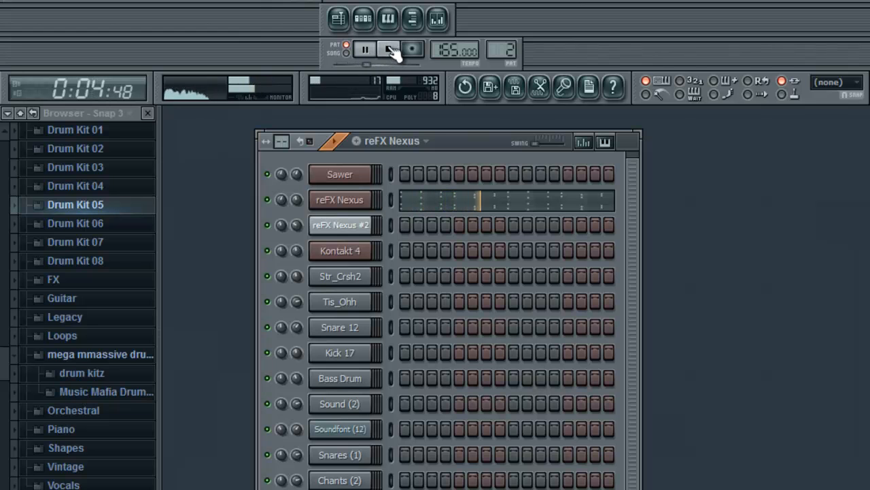
pyautogui.click(391, 50)
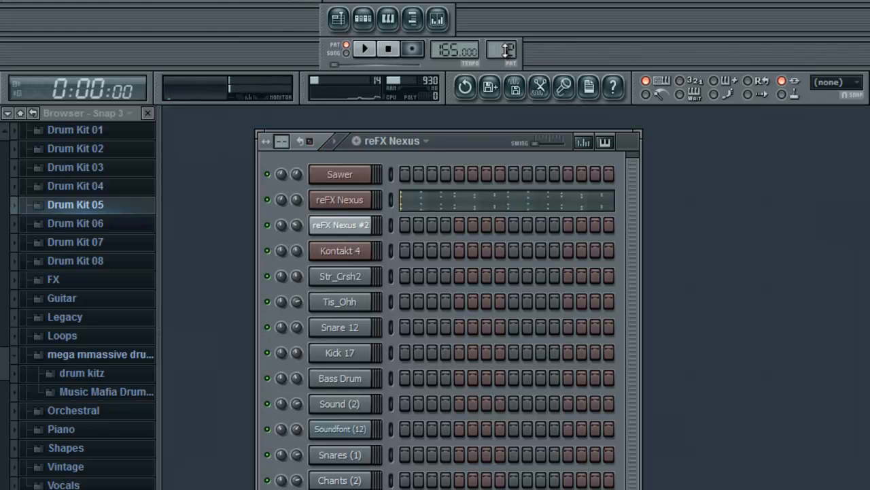
# Step through patterns 3, 4 and 5, playing the Kontakt 4, Str_Crsh2 and Tis_Ohh parts, and stop playback
pyautogui.scroll(1, 501, 50)
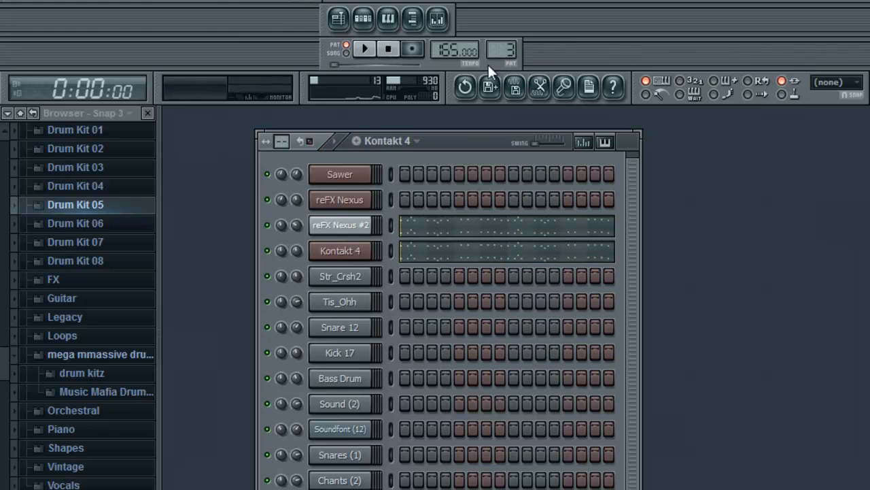
pyautogui.click(367, 50)
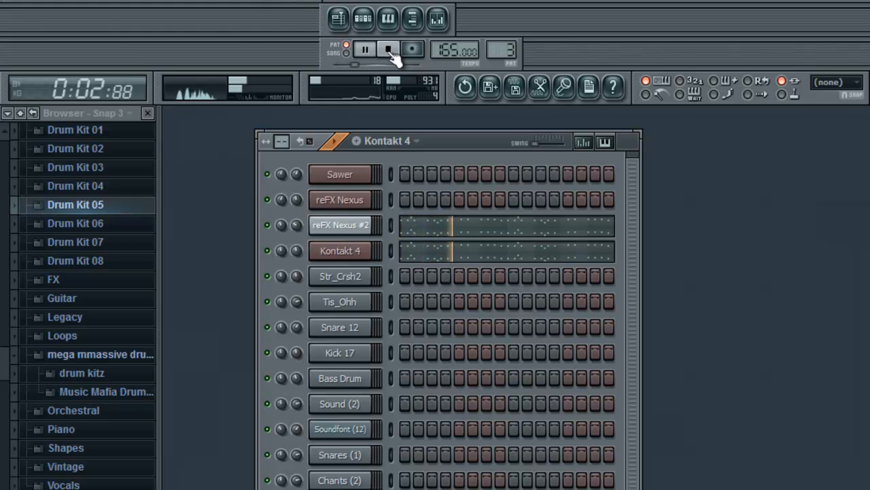
pyautogui.click(390, 52)
pyautogui.scroll(1, 500, 52)
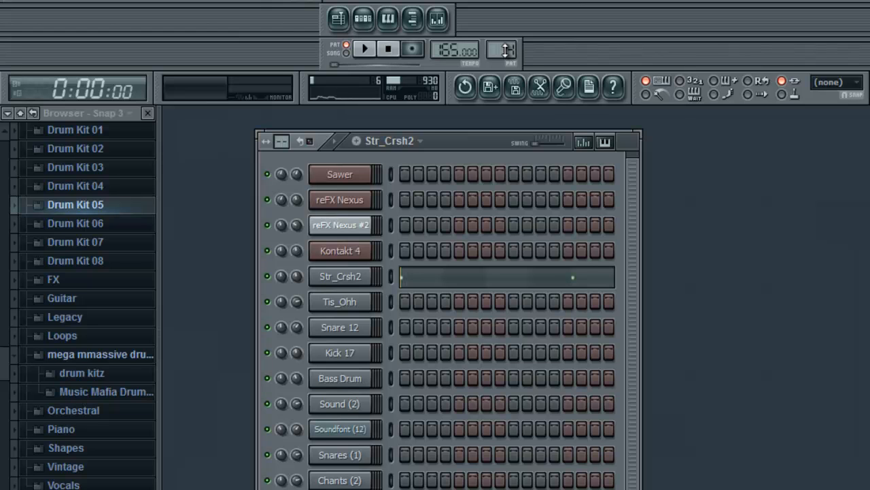
pyautogui.click(364, 49)
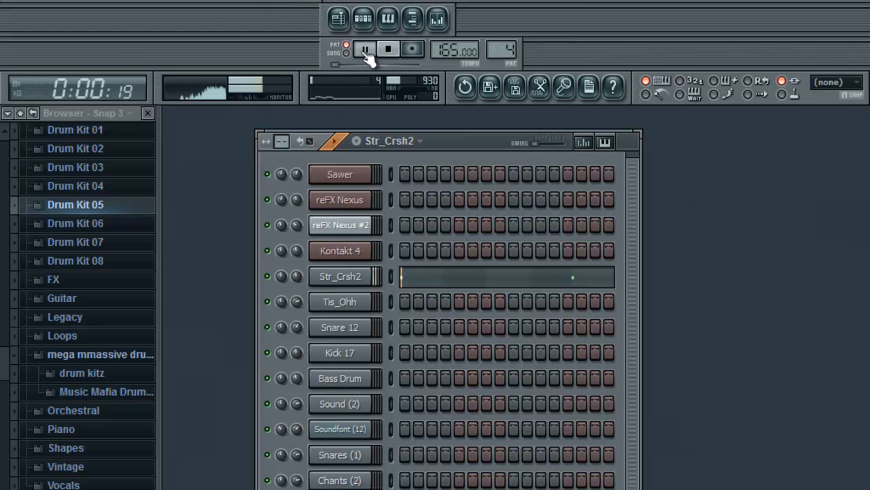
pyautogui.scroll(1, 503, 49)
pyautogui.click(368, 51)
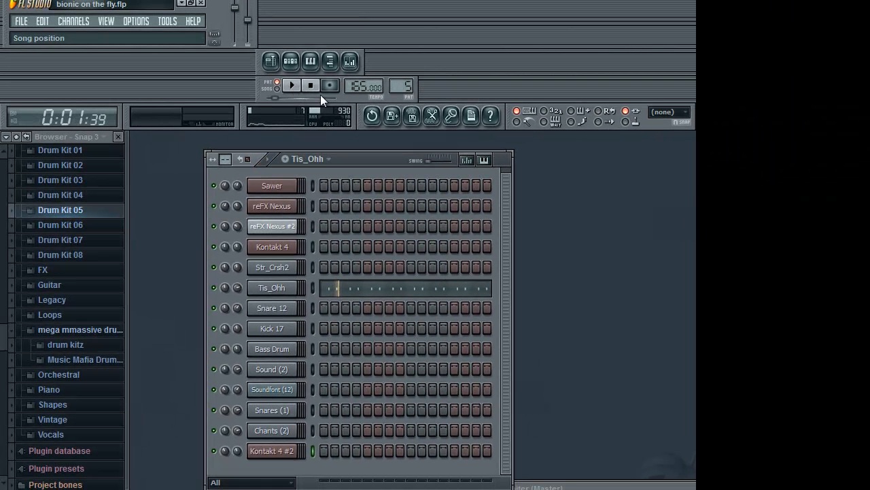
pyautogui.click(388, 49)
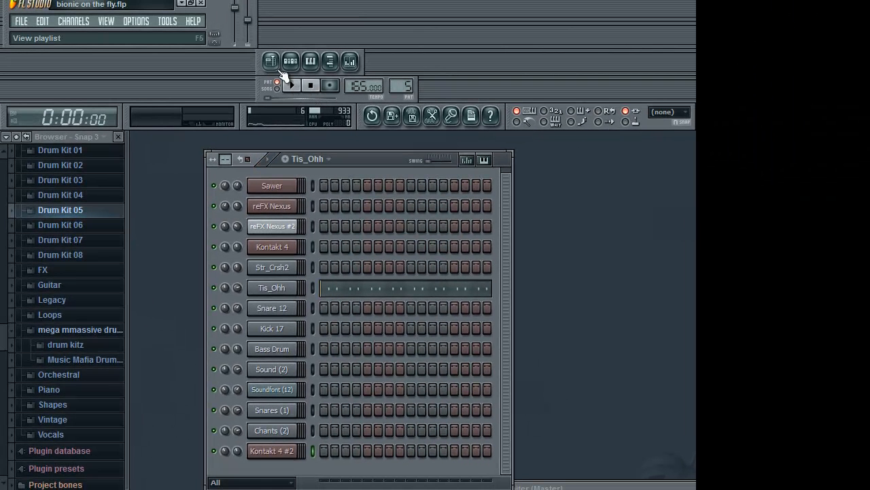
# Reopen the playlist to view the whole arrangement, and show the step sequencer over it with pattern 1 selected
pyautogui.click(276, 66)
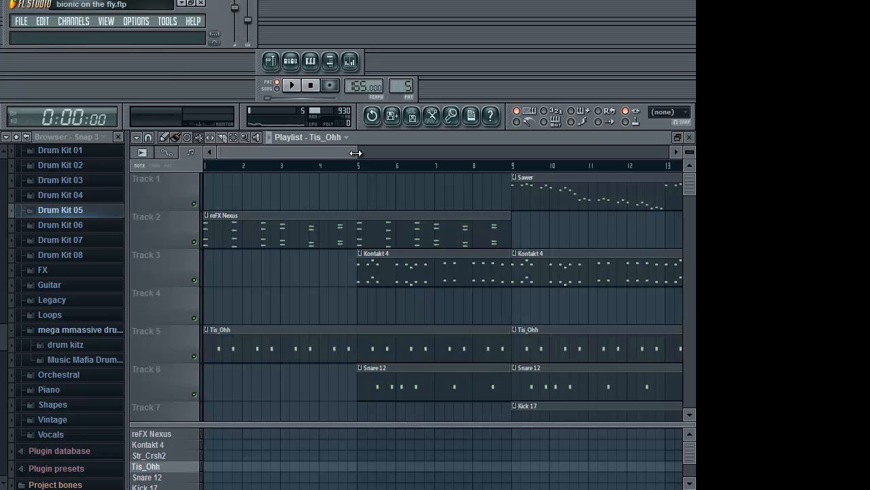
pyautogui.moveTo(440, 166); pyautogui.dragTo(614, 188)
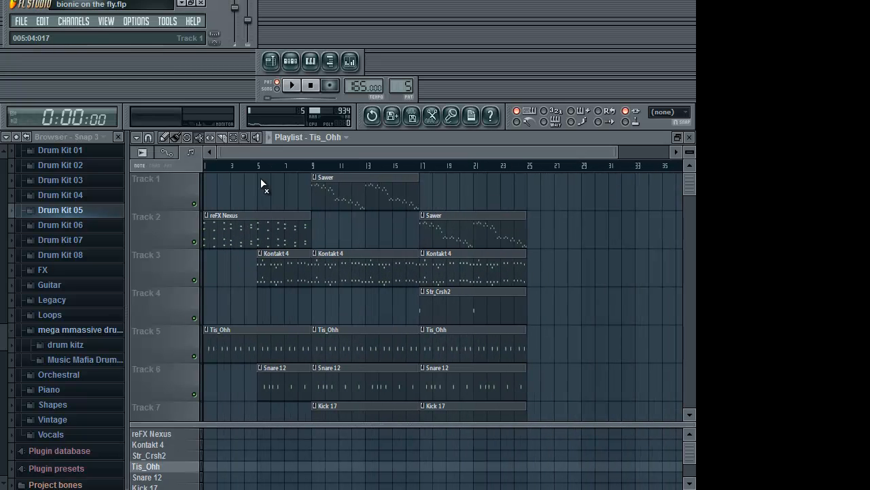
pyautogui.click(290, 62)
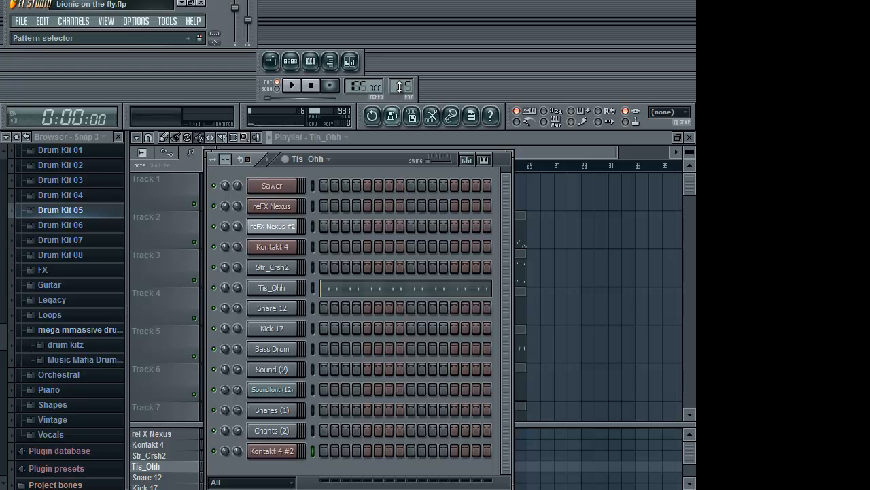
pyautogui.scroll(1, 400, 87)
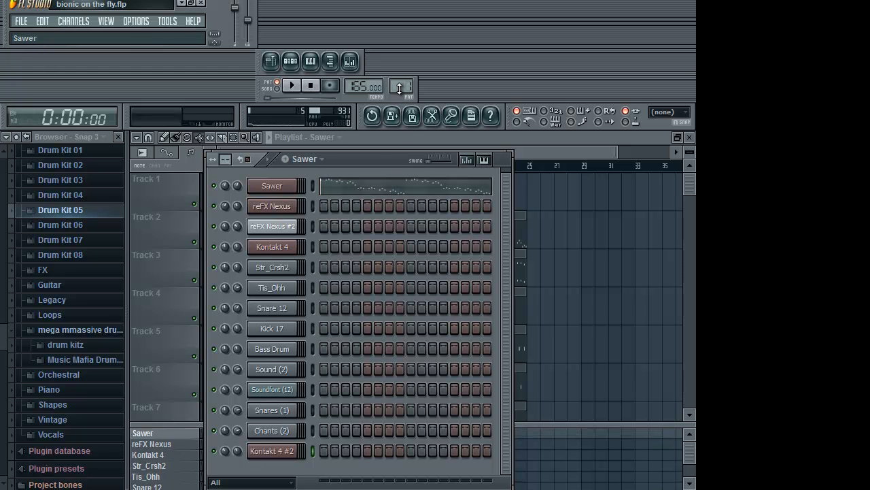
# Play the Sawer pattern on its own, and play the whole playlist arrangement in song mode
pyautogui.click(291, 95)
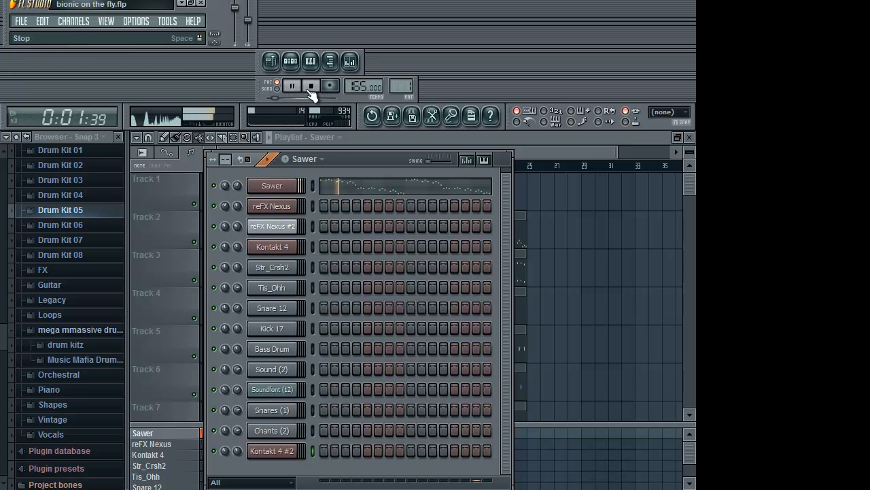
pyautogui.click(311, 87)
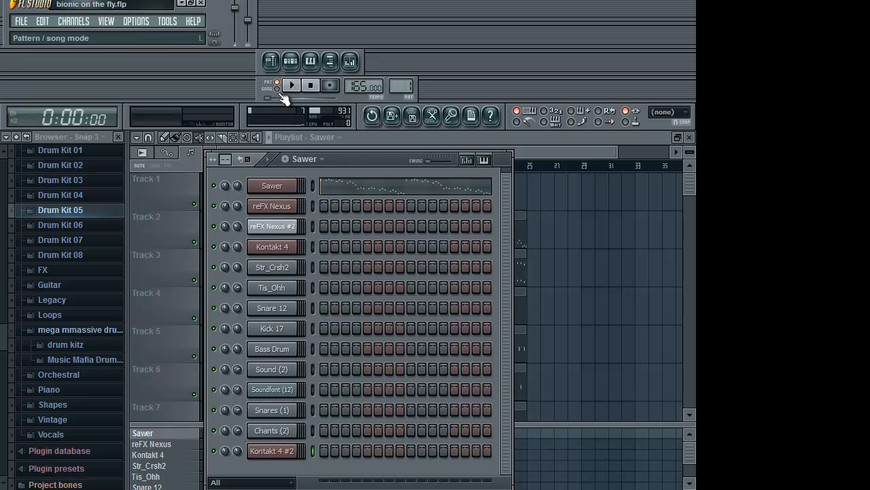
pyautogui.click(279, 85)
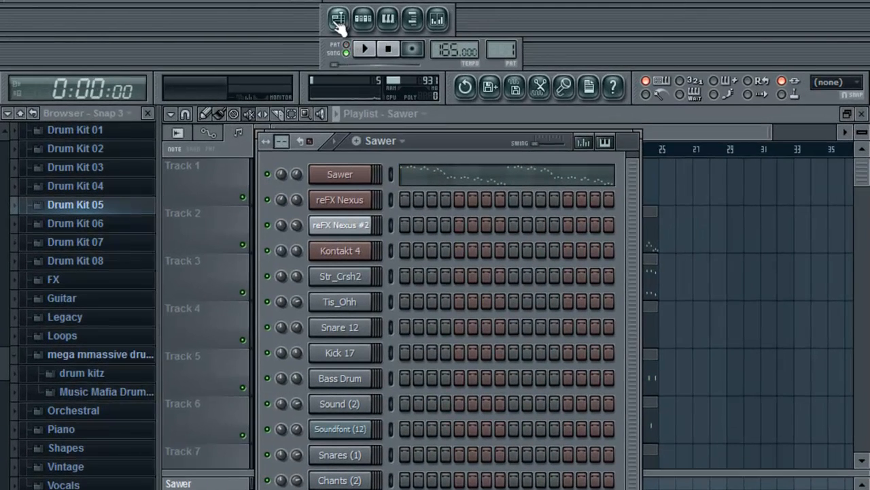
pyautogui.click(337, 19)
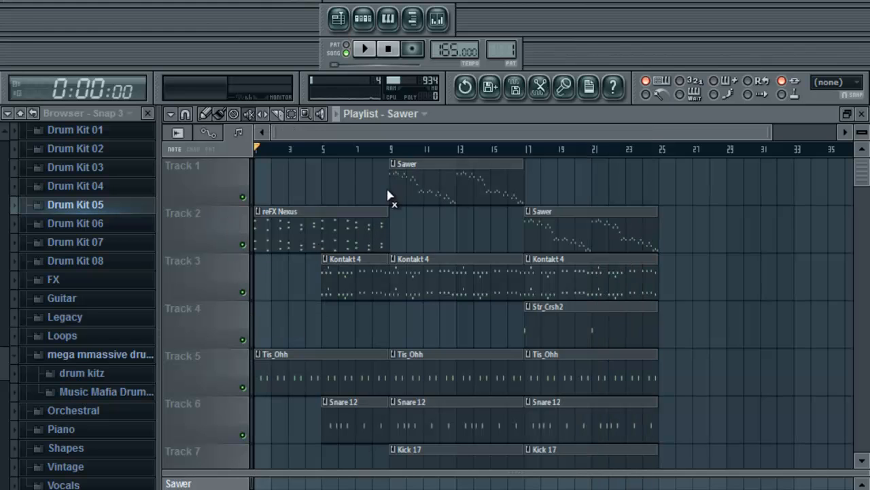
pyautogui.click(374, 54)
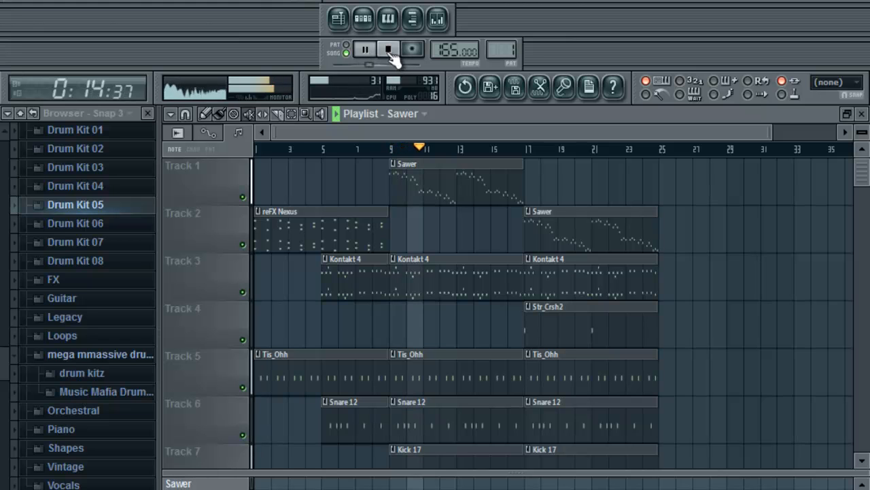
pyautogui.click(390, 51)
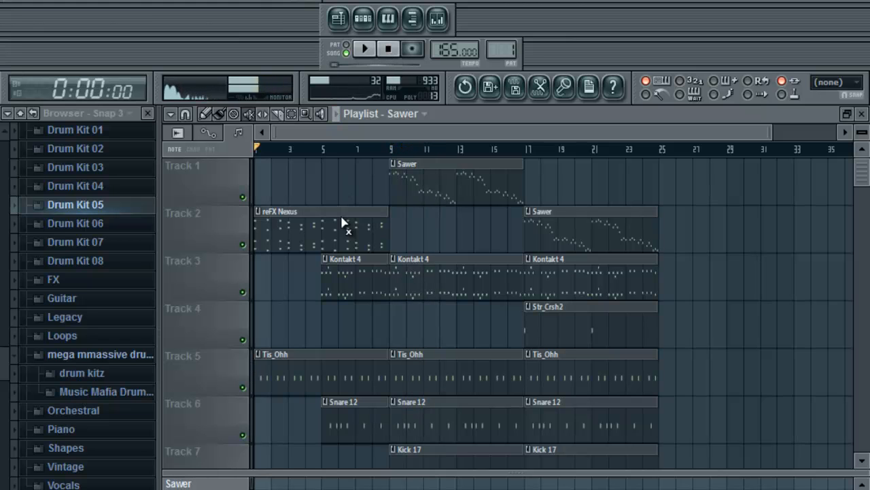
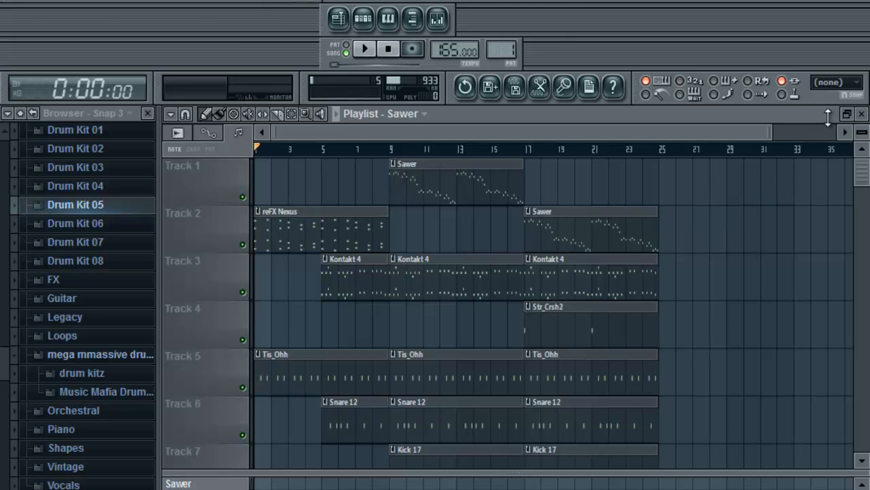
# Close the playlist and examine the whole Sawer melody in its piano roll, zoomed out, then close the piano roll
pyautogui.click(862, 115)
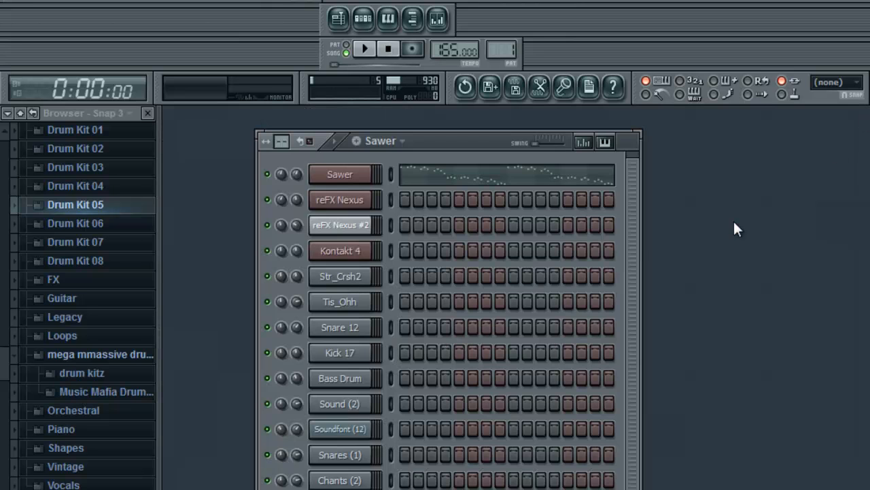
pyautogui.click(428, 178)
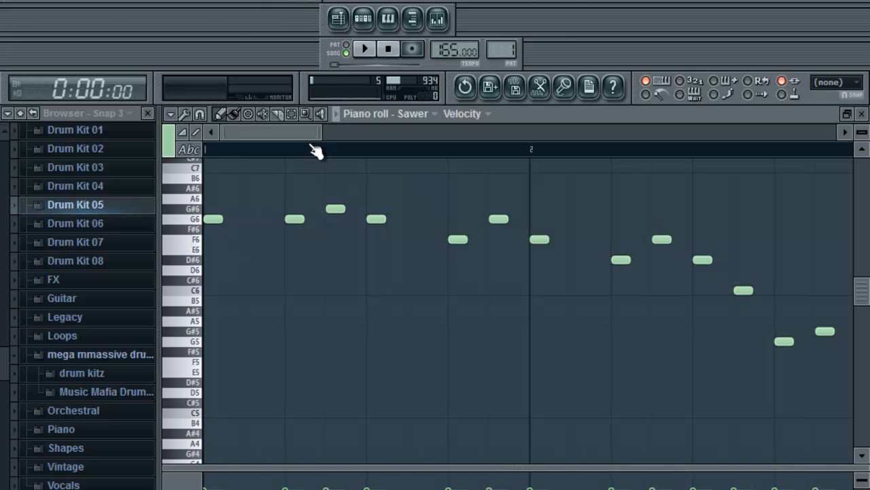
pyautogui.moveTo(316, 138); pyautogui.dragTo(684, 265)
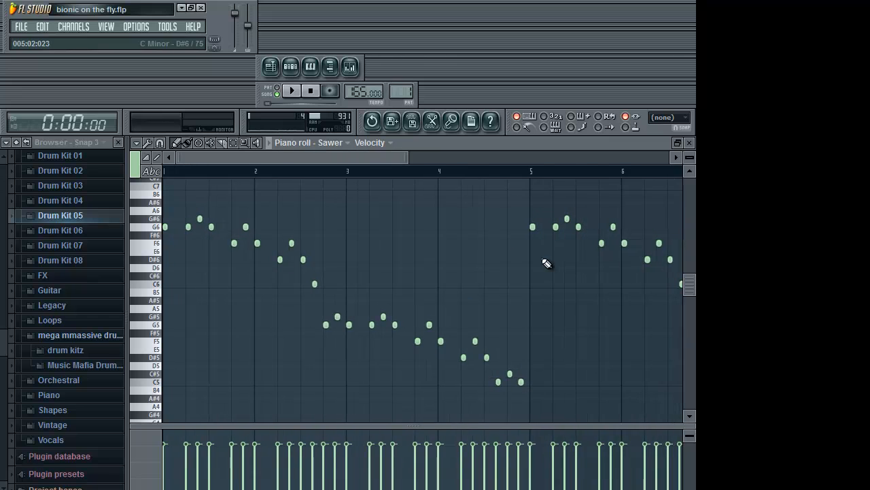
pyautogui.click(690, 142)
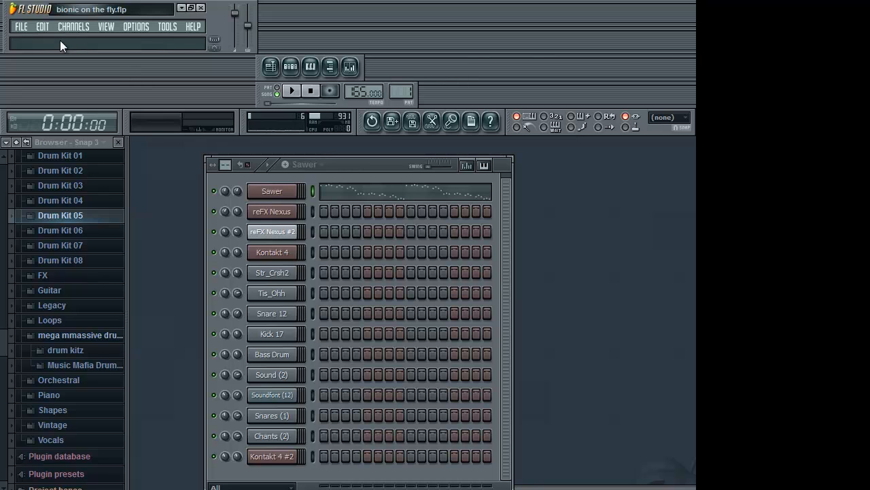
# Start a new project without saving the changes to bionic on the fly.flp, and briefly play the empty pattern
pyautogui.click(23, 30)
pyautogui.click(31, 41)
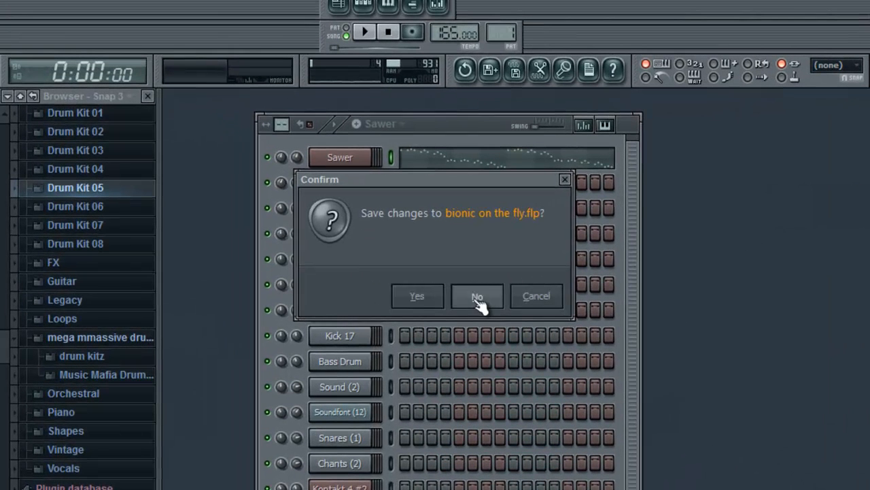
pyautogui.click(477, 299)
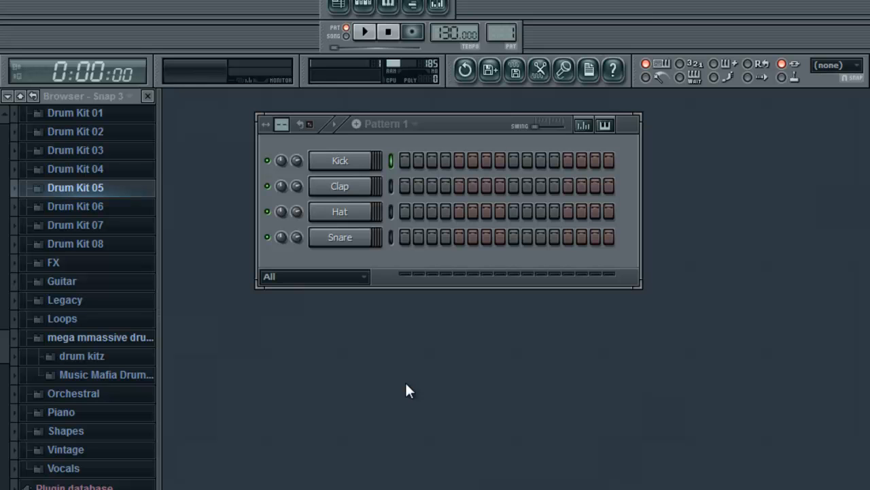
pyautogui.press('space')
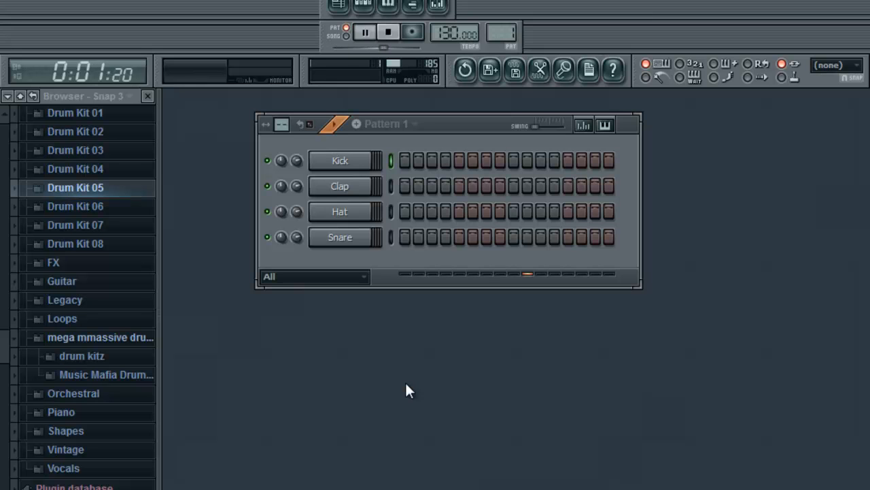
pyautogui.press('space')
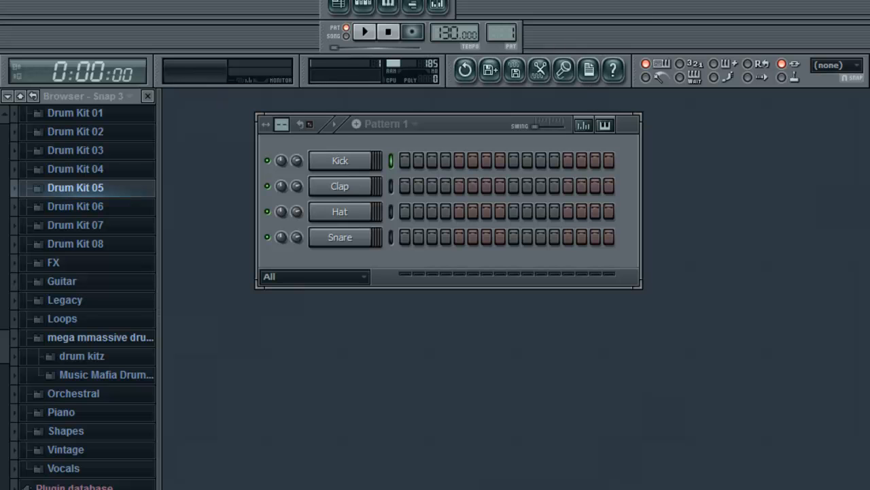
# Rearrange the toolbar panels, placing the shortcut icons beside the window toggles and the recording options beside the transport controls
pyautogui.moveTo(320, 4)
pyautogui.mouseDown()
pyautogui.moveTo(384, 11)
pyautogui.moveTo(322, 14)
pyautogui.mouseUp()
pyautogui.moveTo(327, 44)
pyautogui.mouseDown()
pyautogui.moveTo(437, 51)
pyautogui.moveTo(320, 33)
pyautogui.mouseUp()
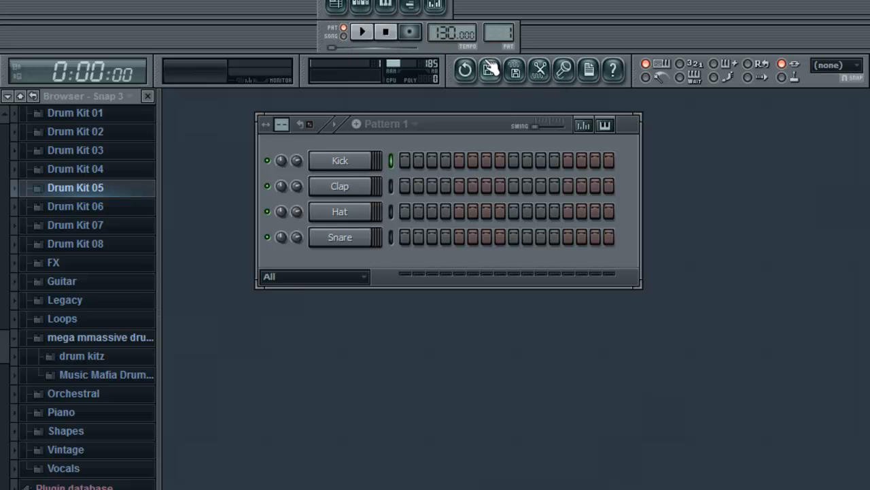
pyautogui.moveTo(463, 69); pyautogui.dragTo(469, 4)
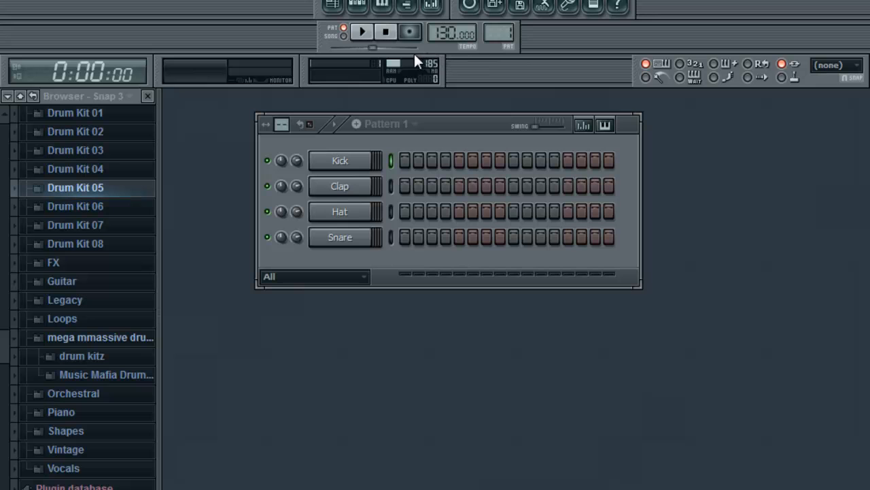
pyautogui.click(386, 32)
pyautogui.moveTo(640, 78); pyautogui.dragTo(524, 35)
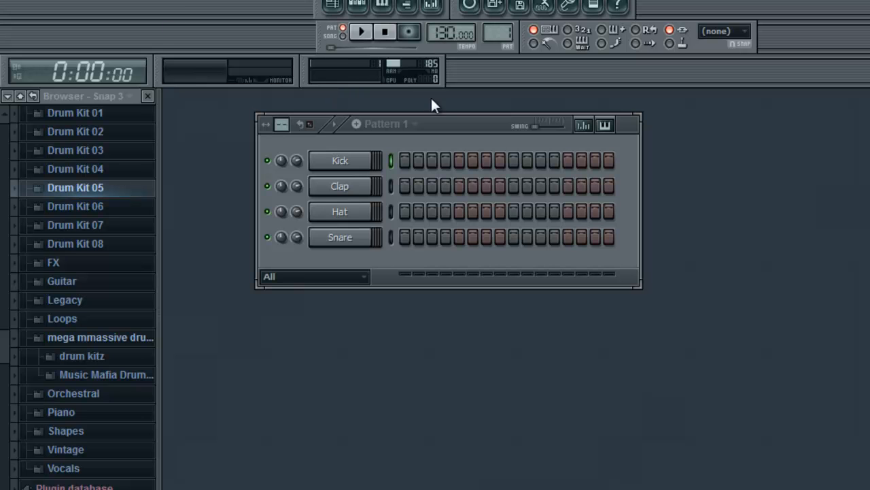
# Replace the Kick channel with FL Keys and close the plugin window
pyautogui.rightClick(352, 164)
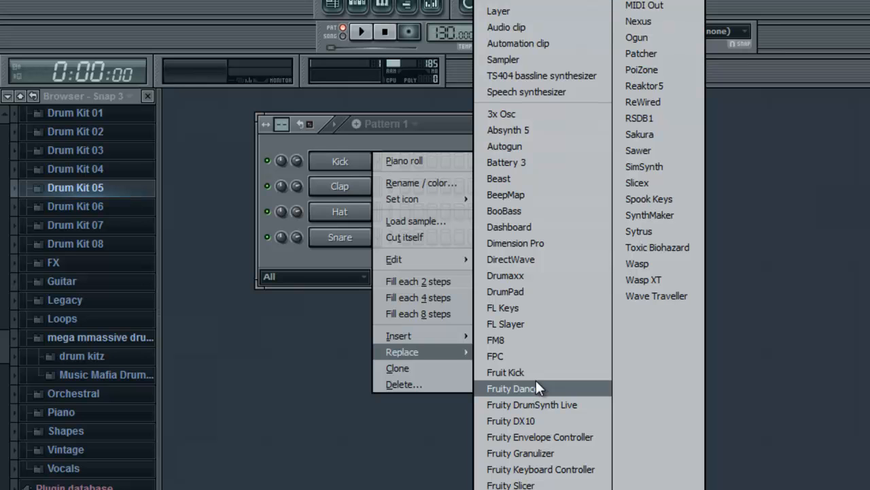
pyautogui.click(542, 310)
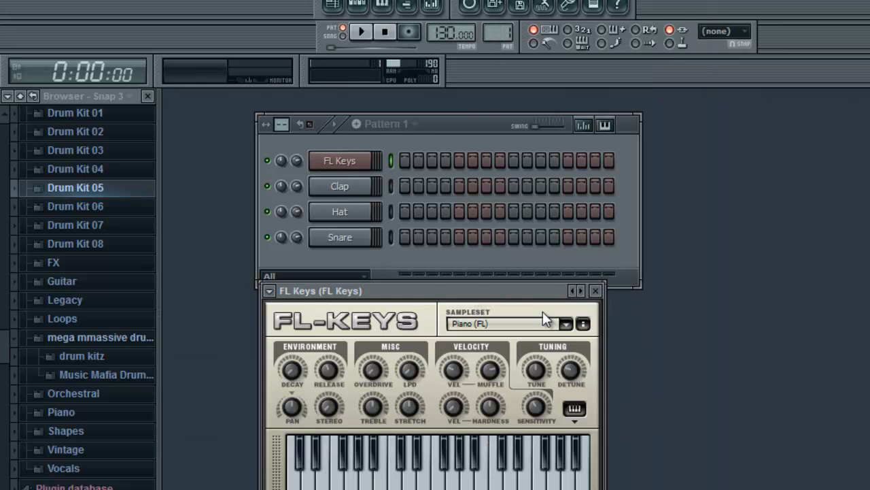
pyautogui.click(595, 291)
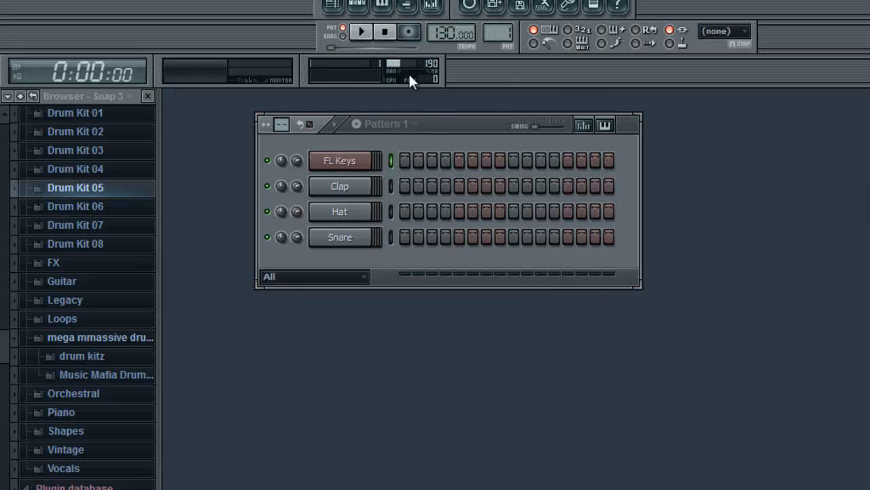
# Turn on waiting for input before playback starts, and try the metronome during a short playback before turning it off
pyautogui.click(578, 44)
pyautogui.click(577, 35)
pyautogui.click(534, 43)
pyautogui.press('space')
pyautogui.press('space')
pyautogui.click(537, 44)
pyautogui.moveTo(500, 32); pyautogui.dragTo(507, 116)
pyautogui.scroll(-5, 451, 32)
pyautogui.moveTo(451, 34)
pyautogui.mouseDown()
pyautogui.moveTo(455, 66)
pyautogui.moveTo(462, 1)
pyautogui.moveTo(452, 34)
pyautogui.mouseUp()
# Arm recording for Everything, and set the recording prompt to not ask in the future
pyautogui.click(410, 34)
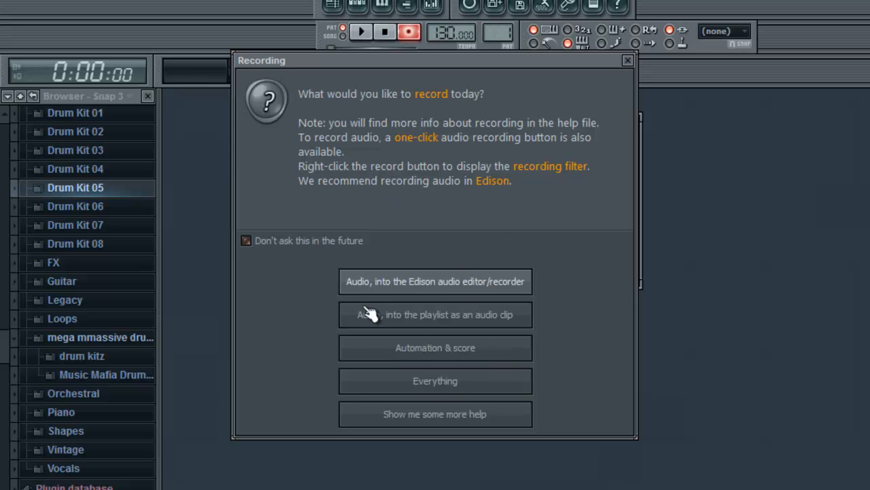
pyautogui.click(423, 383)
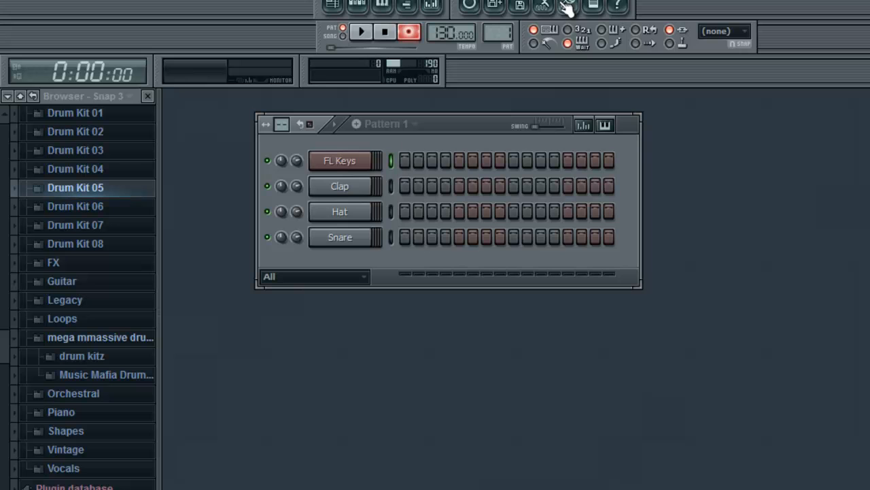
pyautogui.click(411, 32)
pyautogui.click(246, 240)
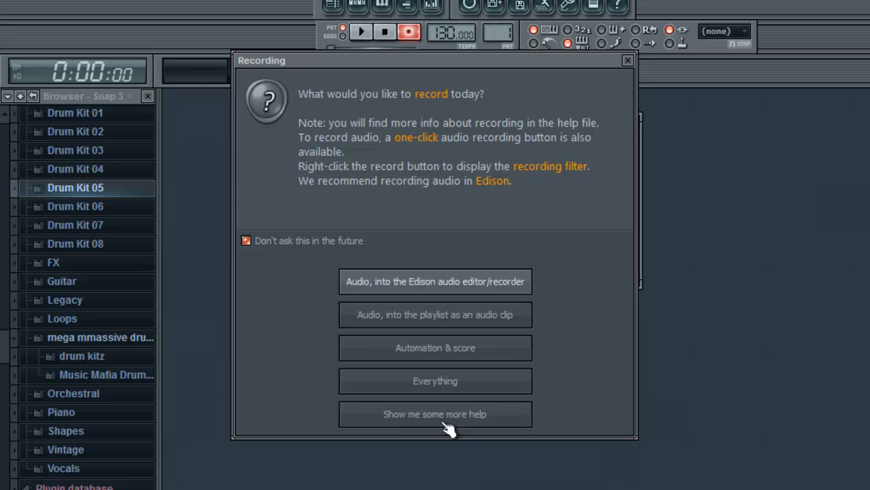
pyautogui.click(431, 390)
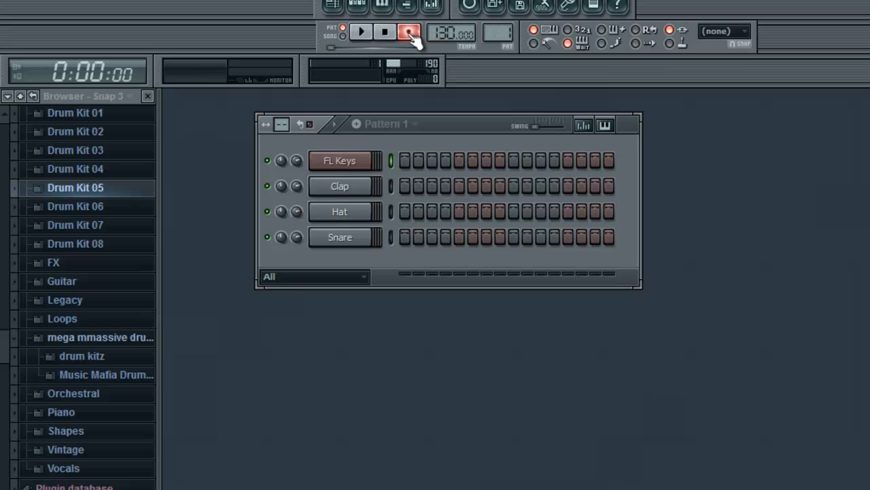
# Record a short melody with FL Keys into pattern 1, stop, and disarm recording
pyautogui.click(364, 38)
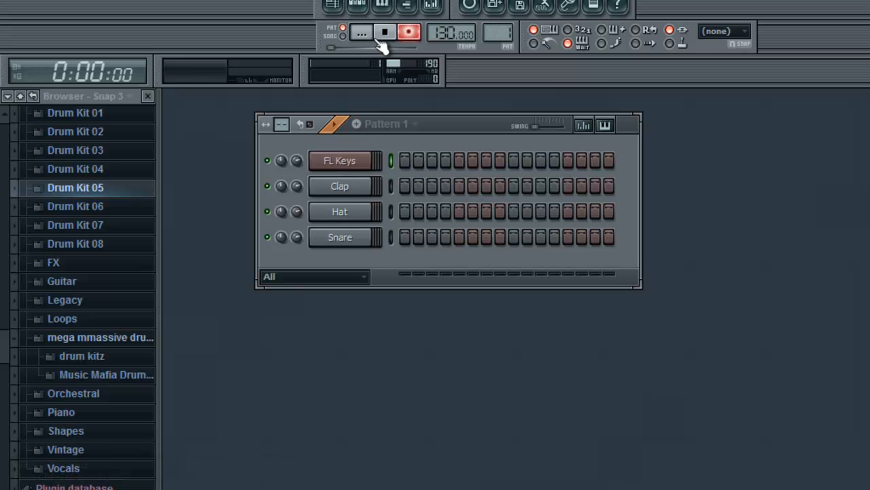
pyautogui.press('z')
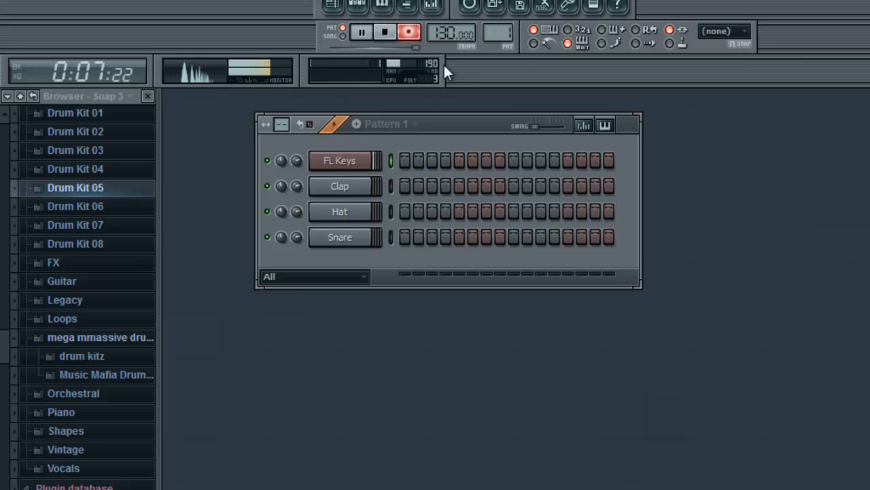
pyautogui.click(386, 34)
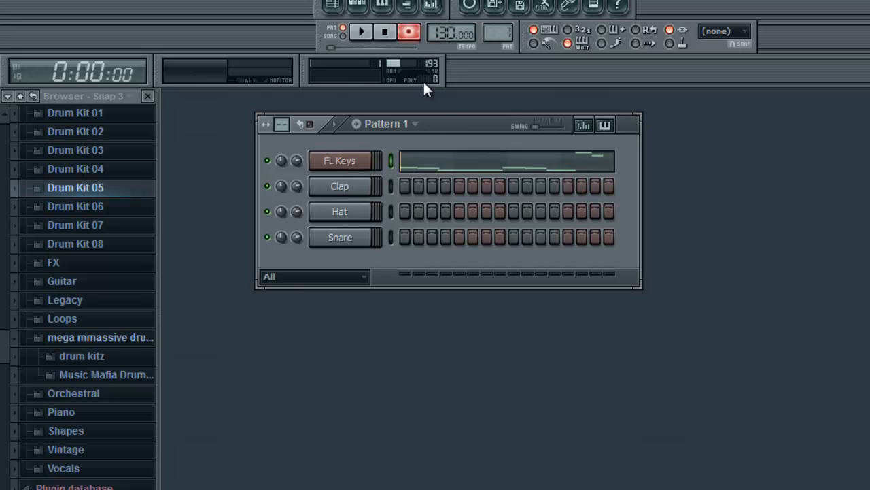
pyautogui.click(417, 38)
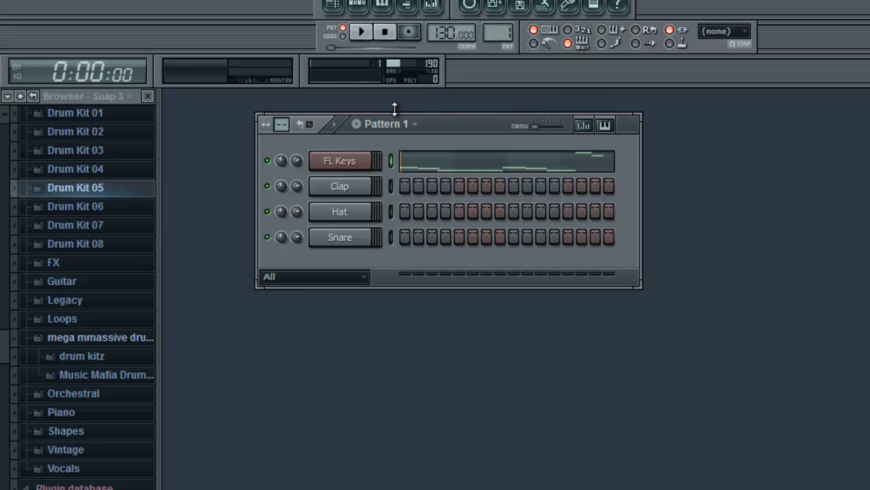
# Turn off waiting for input and play back the recorded FL Keys melody, stopping partway through
pyautogui.click(366, 35)
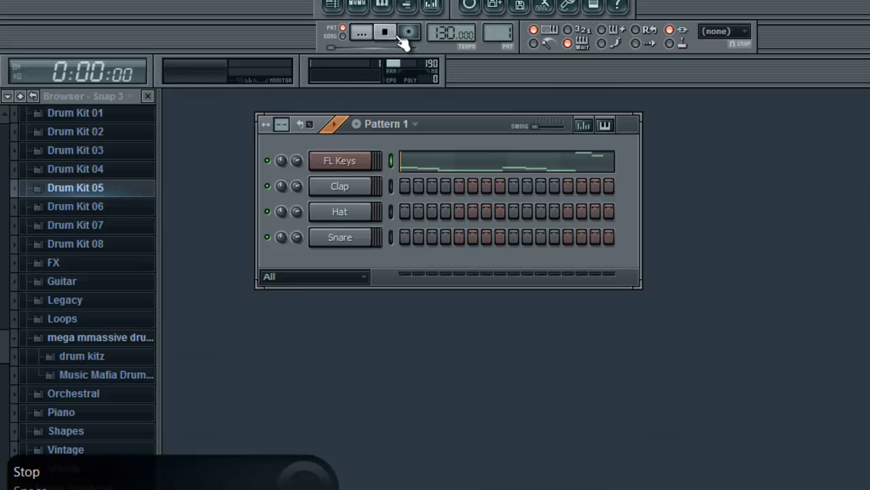
pyautogui.click(393, 38)
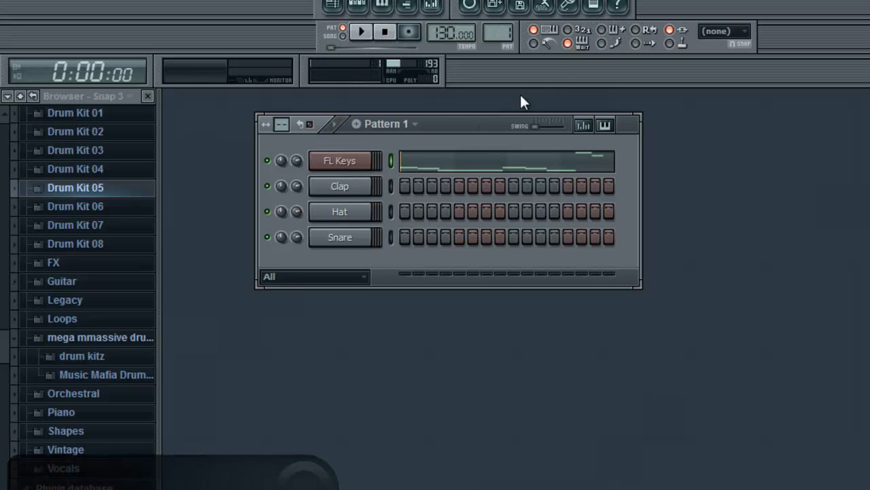
pyautogui.click(571, 46)
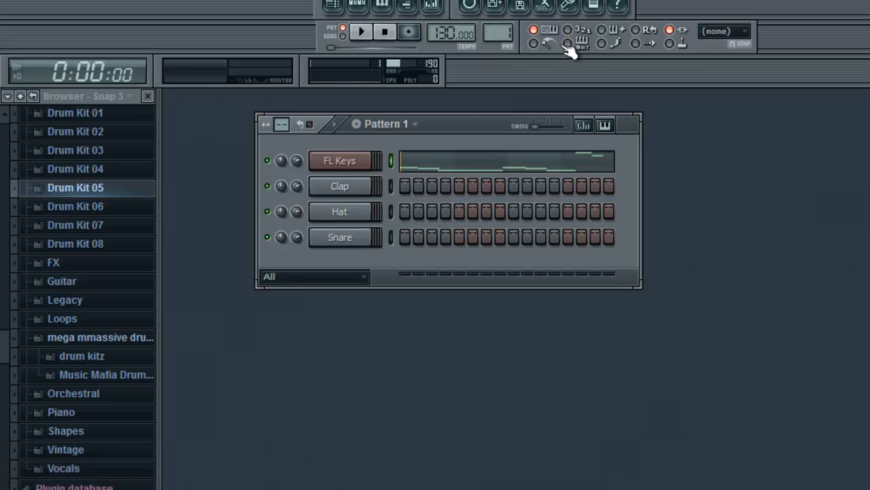
pyautogui.click(362, 32)
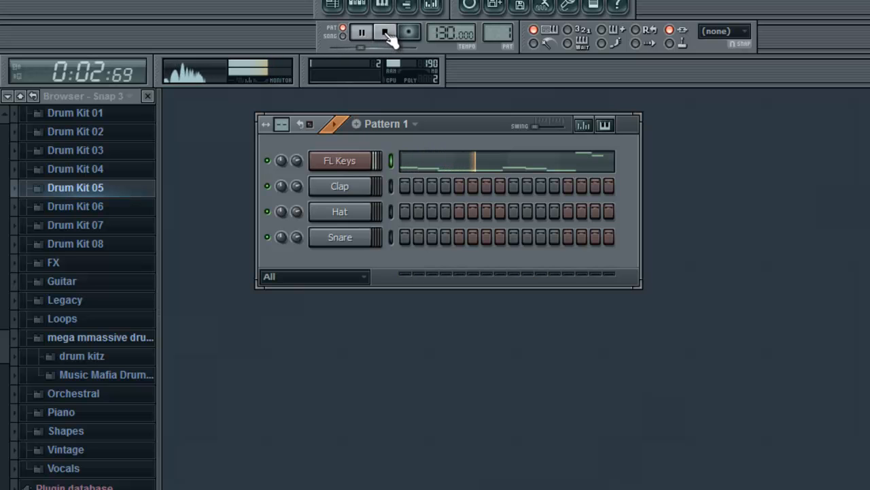
pyautogui.click(385, 33)
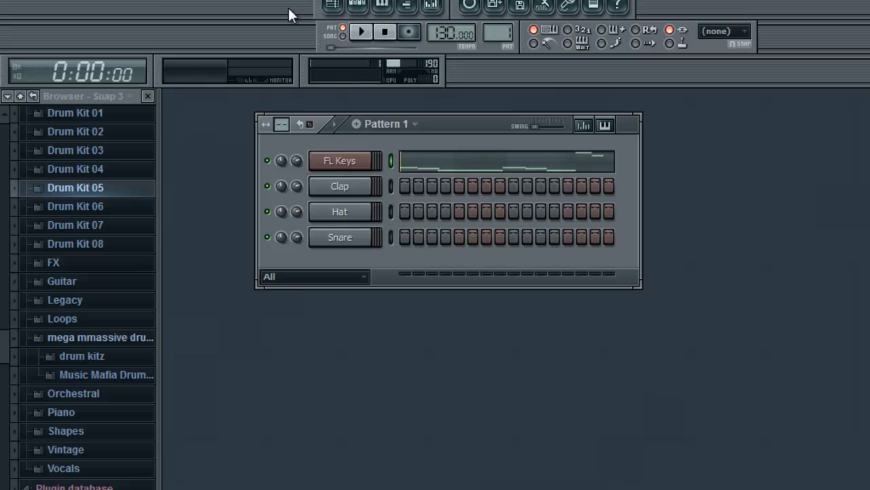
# Undo the recorded FL Keys melody, then open the channel's piano roll to inspect it and close it
pyautogui.click(53, 0)
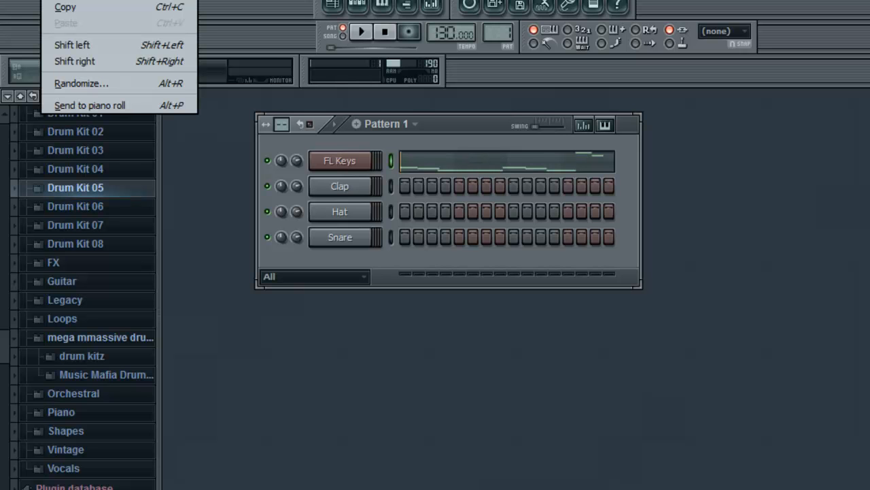
pyautogui.click(75, 0)
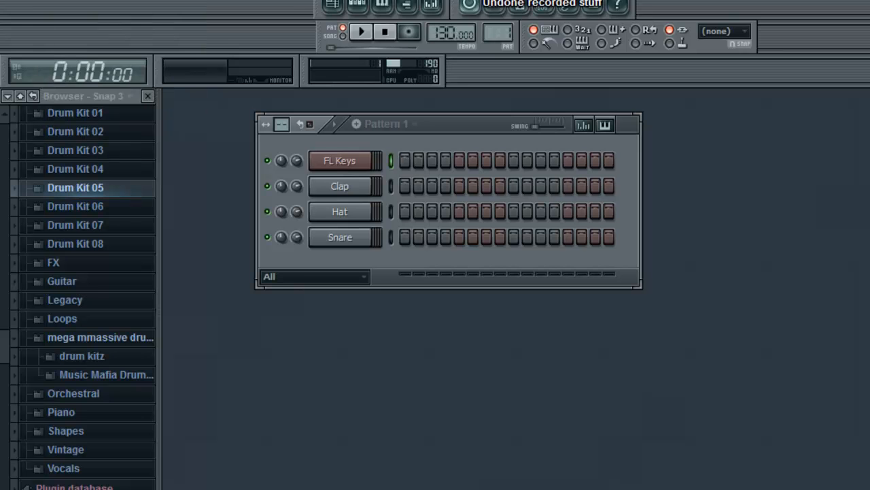
pyautogui.rightClick(394, 156)
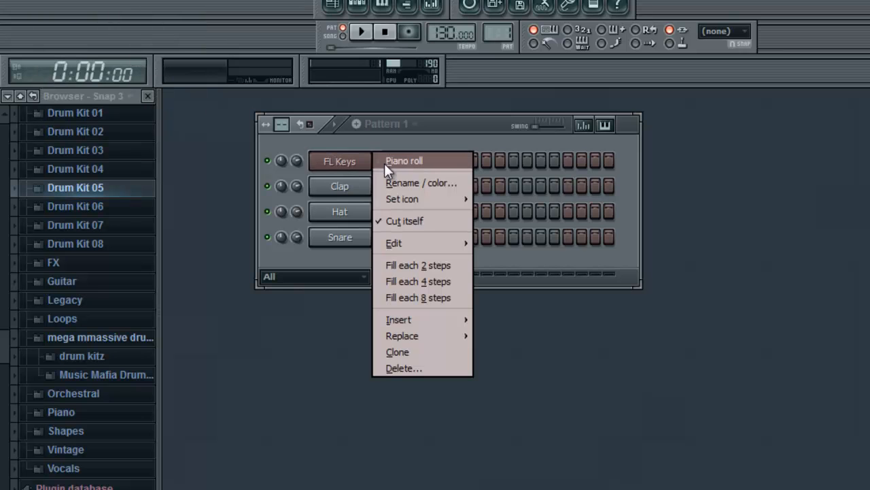
pyautogui.click(385, 162)
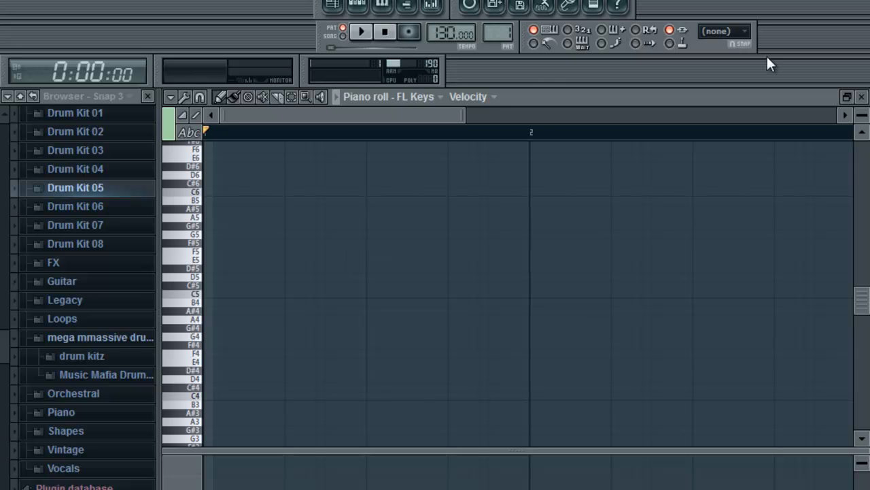
pyautogui.click(861, 97)
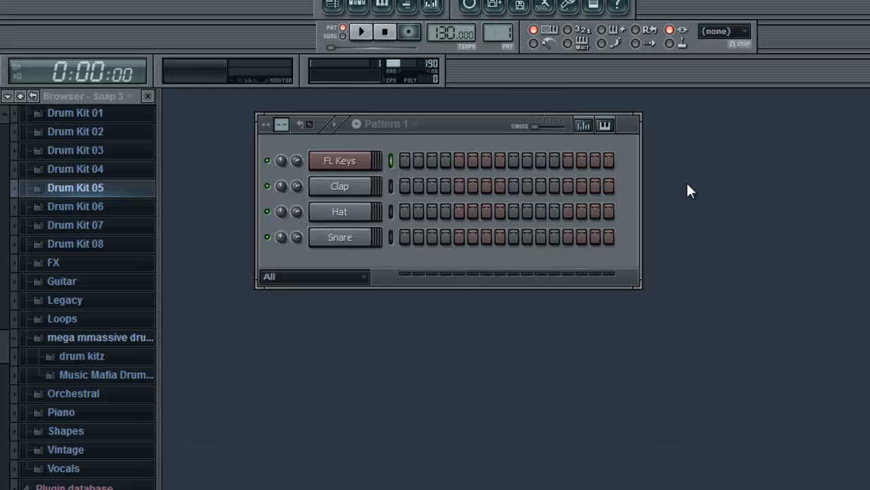
# Reopen the FL Keys piano roll, bring up the step sequencer and restore the undone recorded notes
pyautogui.rightClick(347, 164)
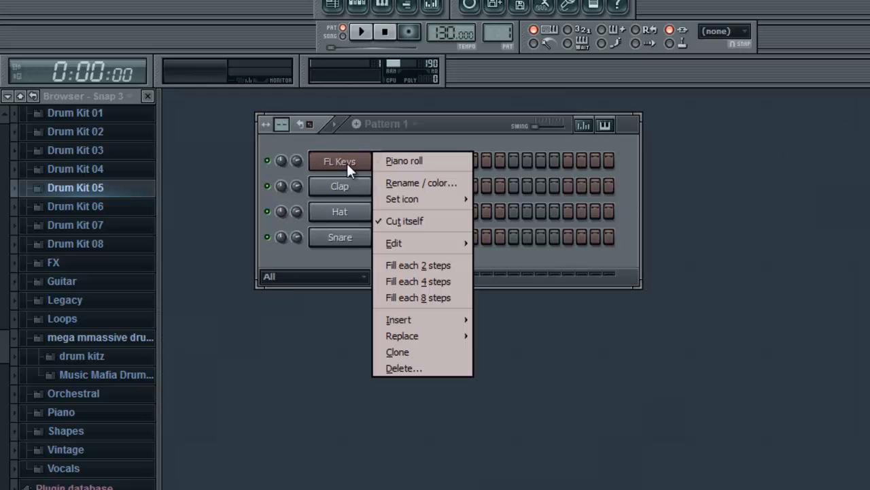
pyautogui.click(403, 161)
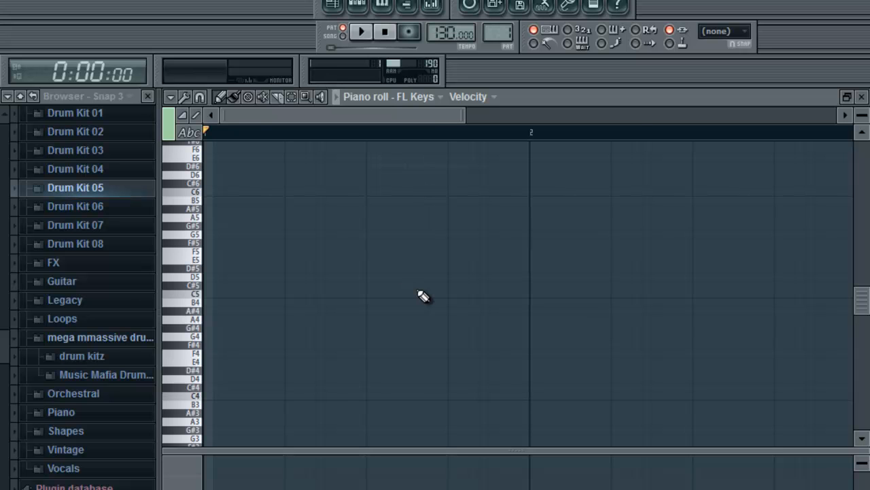
pyautogui.press('F6')
pyautogui.hotkey('ctrl', 'z')
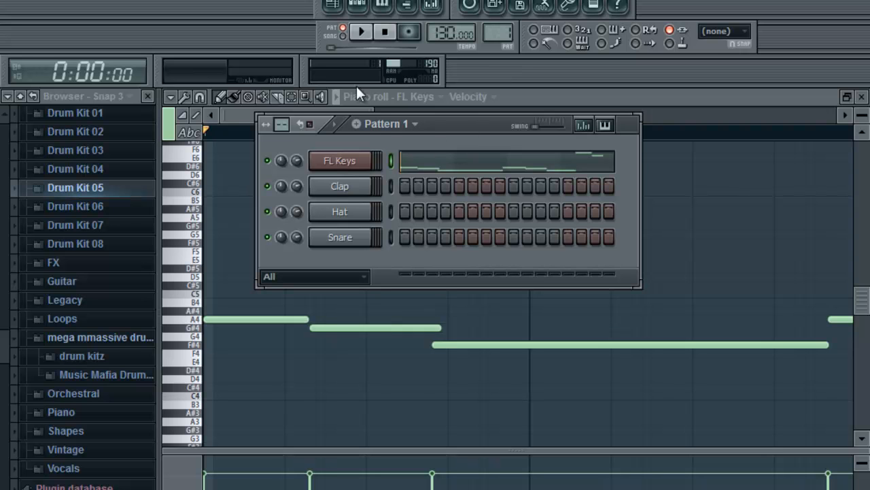
# Start a new project without saving the changes to untitled.flp
pyautogui.hotkey('alt', 'f')
pyautogui.press('n')
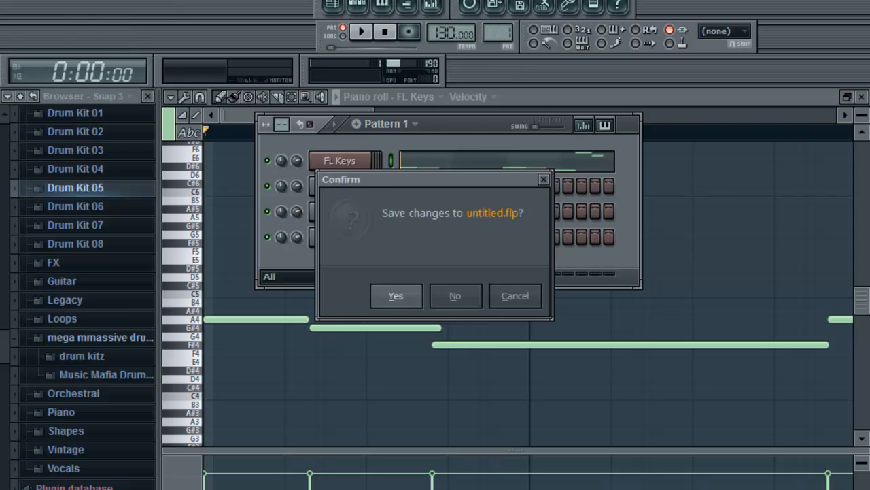
pyautogui.click(454, 296)
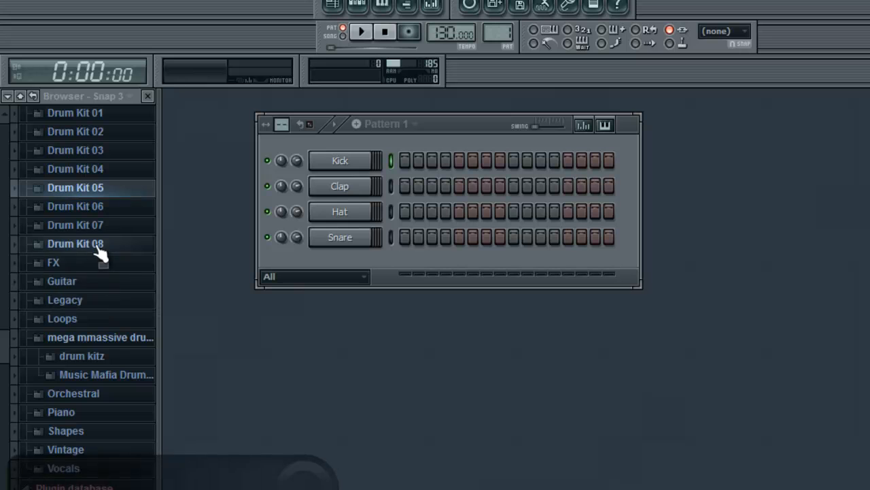
# Replace the four channel sounds with FLS_Kick 07, FLS_Snare 07b, FLS_Crash 07c and FLS_Hatop 07 from Drum Kit 07
pyautogui.click(97, 225)
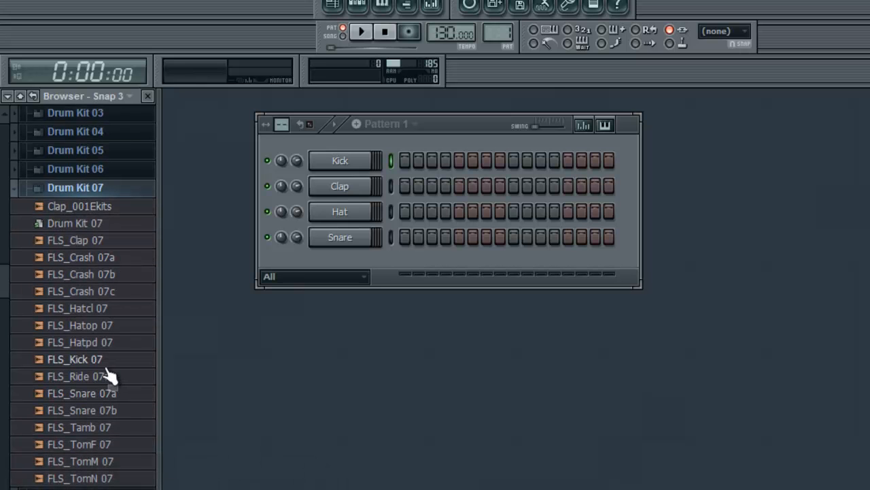
pyautogui.moveTo(106, 363); pyautogui.dragTo(340, 161)
pyautogui.moveTo(82, 410); pyautogui.dragTo(336, 186)
pyautogui.moveTo(85, 291); pyautogui.dragTo(337, 213)
pyautogui.moveTo(81, 325); pyautogui.dragTo(348, 242)
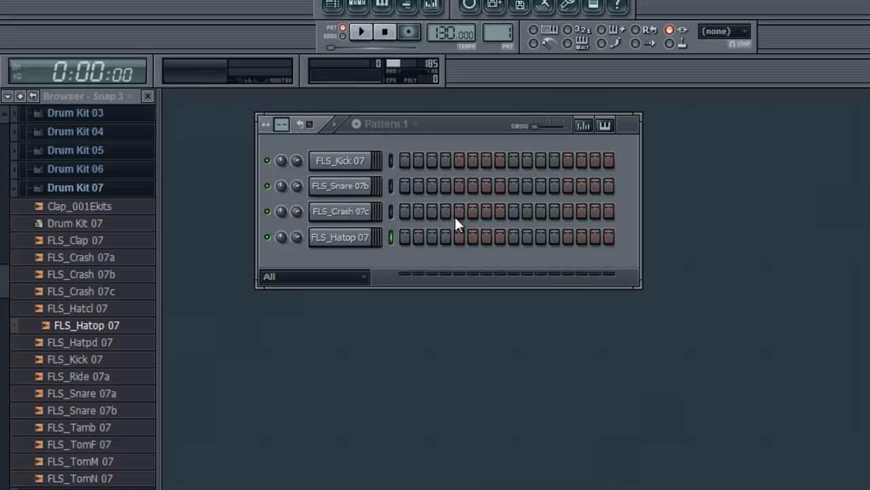
# Try the longer 32-step grid and switch back, then view the FLS_Kick 07 piano roll and close it
pyautogui.click(283, 124)
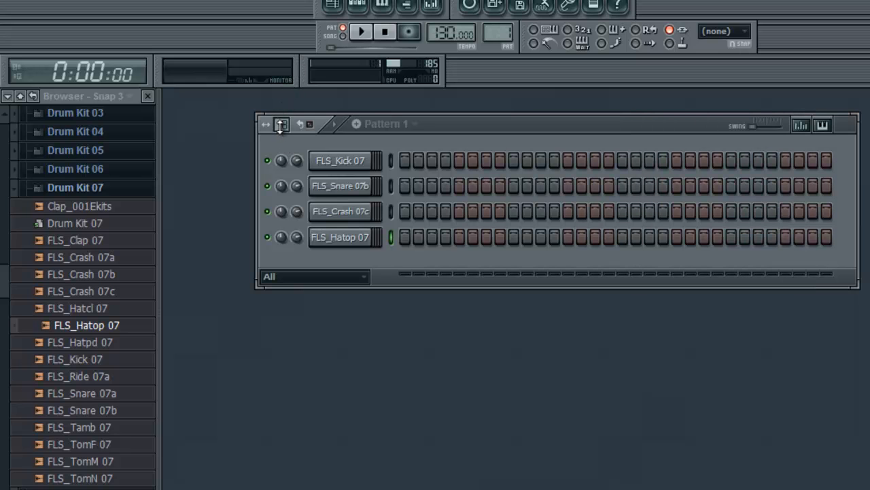
pyautogui.click(281, 125)
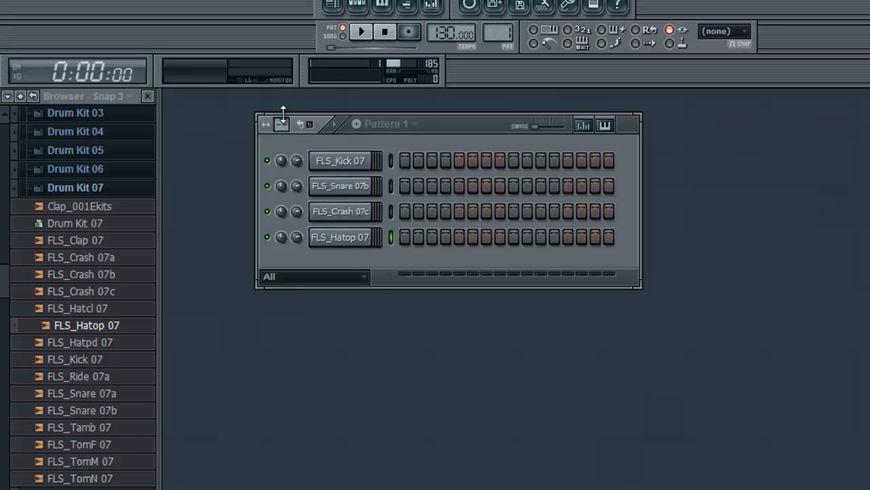
pyautogui.rightClick(371, 160)
pyautogui.click(395, 161)
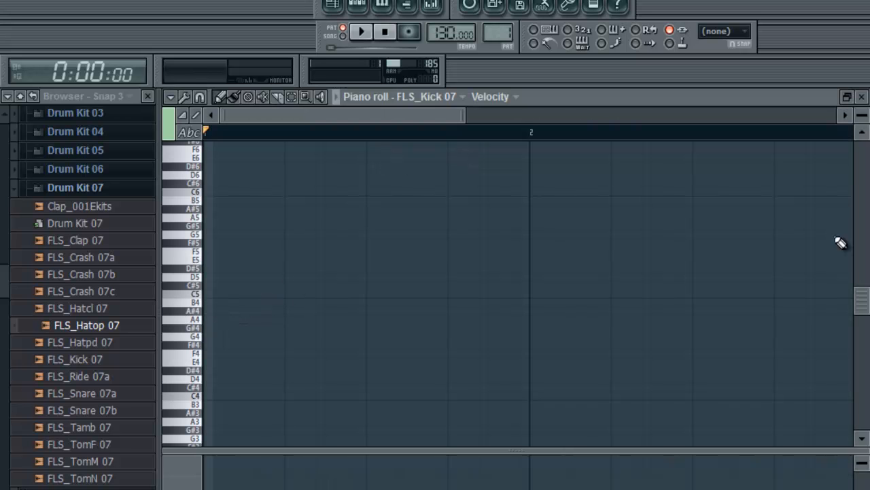
pyautogui.click(862, 97)
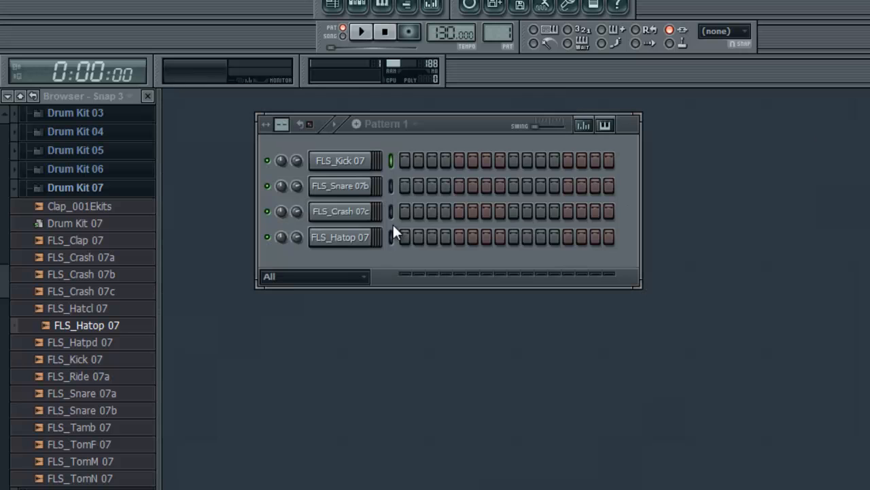
# Place kick hits on steps 1 and 8 and snare hits on steps 5 and 13, and play the beat briefly
pyautogui.click(404, 161)
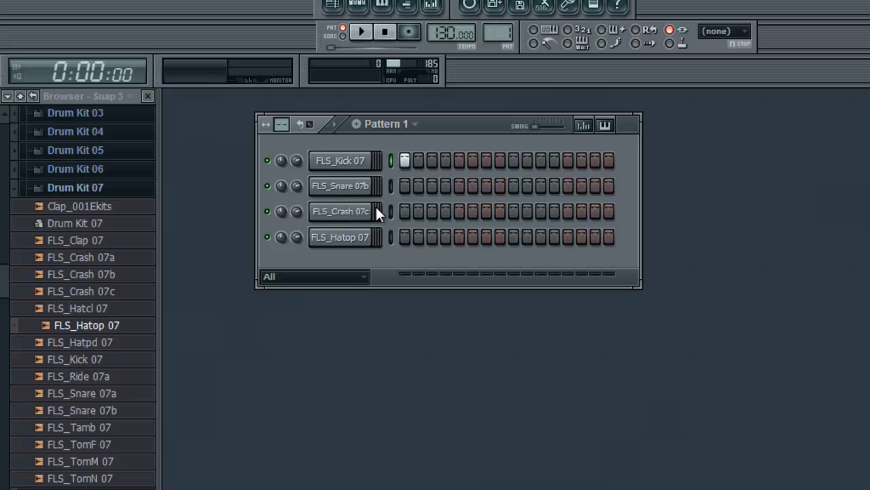
pyautogui.click(459, 186)
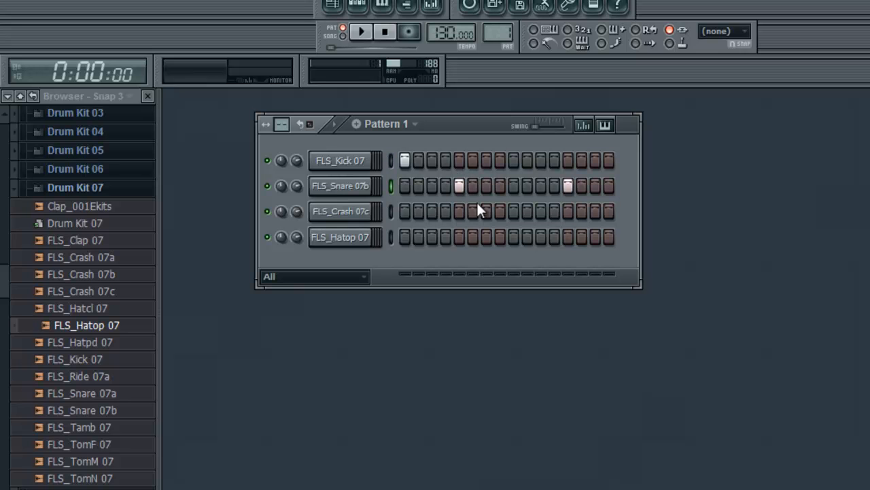
pyautogui.click(499, 161)
pyautogui.press('space')
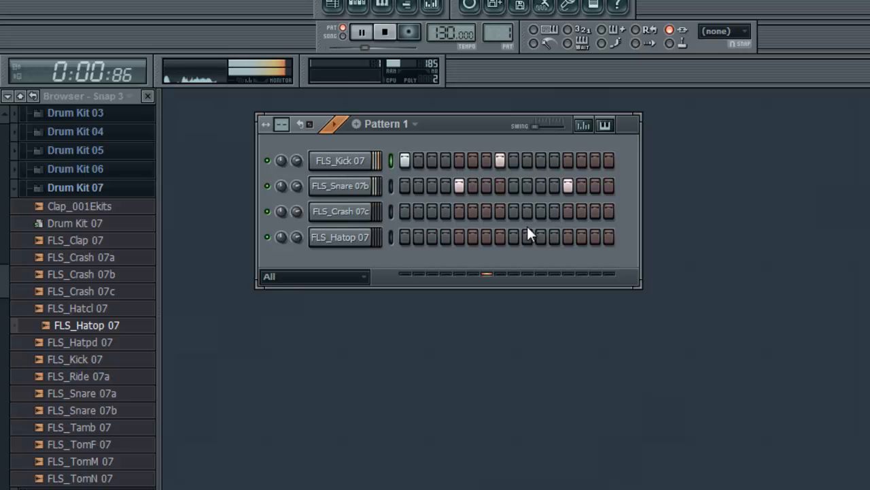
pyautogui.press('space')
# Move the second kick hit to step 9 and play the beat again briefly
pyautogui.click(501, 159)
pyautogui.click(513, 160)
pyautogui.press('space')
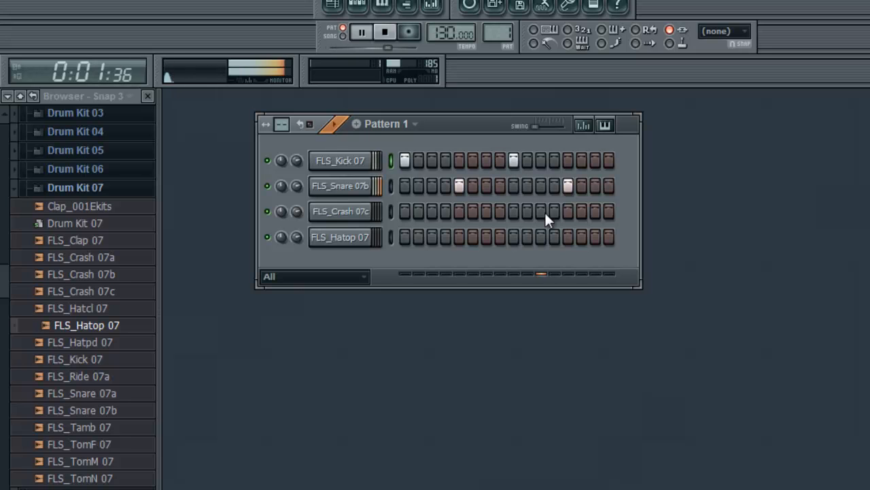
pyautogui.press('space')
# Add a crash on step 1 and open hats on steps 2, 4, 6, 10, 13 and 16, and play back the pattern
pyautogui.click(406, 212)
pyautogui.click(446, 236)
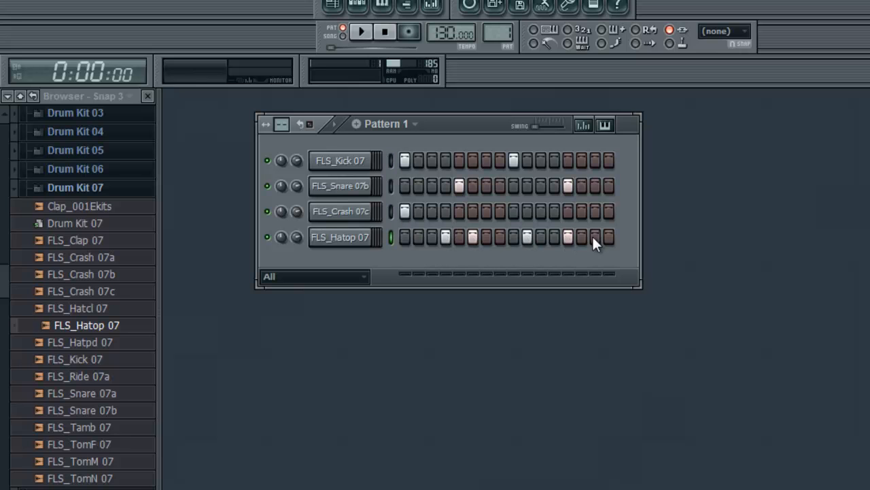
pyautogui.click(419, 237)
pyautogui.press('space')
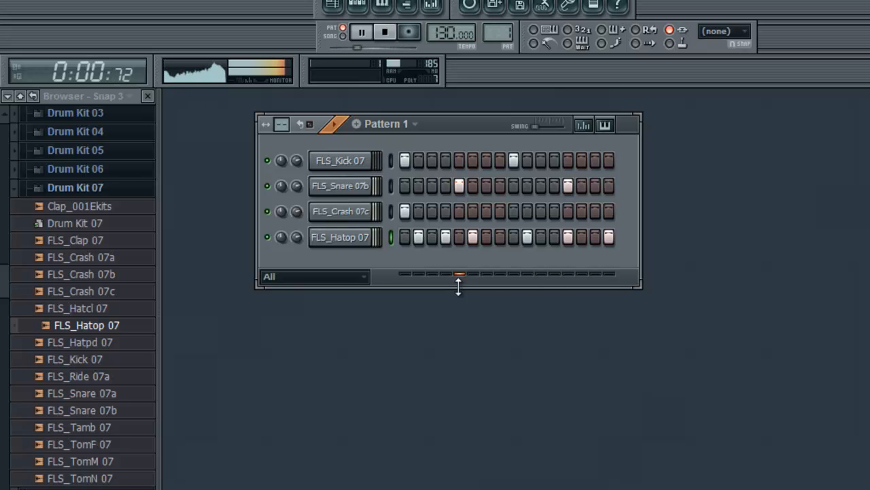
pyautogui.press('space')
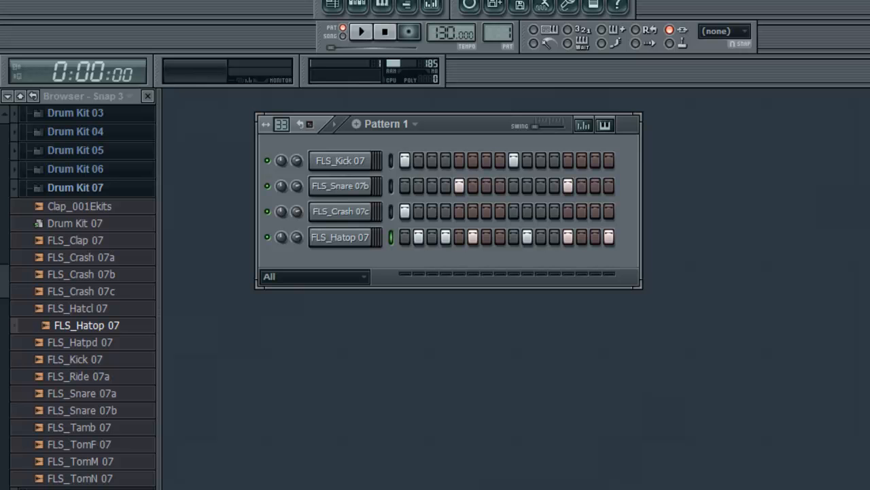
# Collapse the browser, move the step sequencer into the freed space and widen it to about 52 steps per channel
pyautogui.click(266, 124)
pyautogui.moveTo(159, 270); pyautogui.dragTo(4, 295)
pyautogui.moveTo(355, 125); pyautogui.dragTo(265, 121)
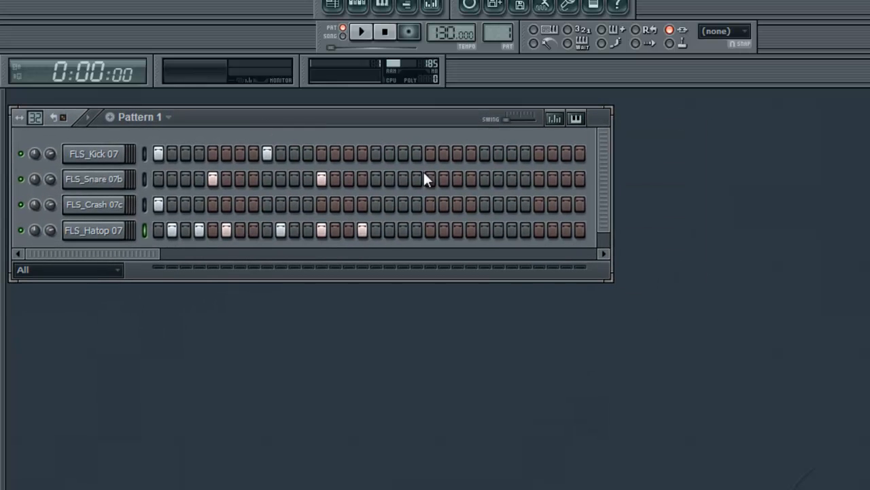
pyautogui.moveTo(612, 177); pyautogui.dragTo(867, 178)
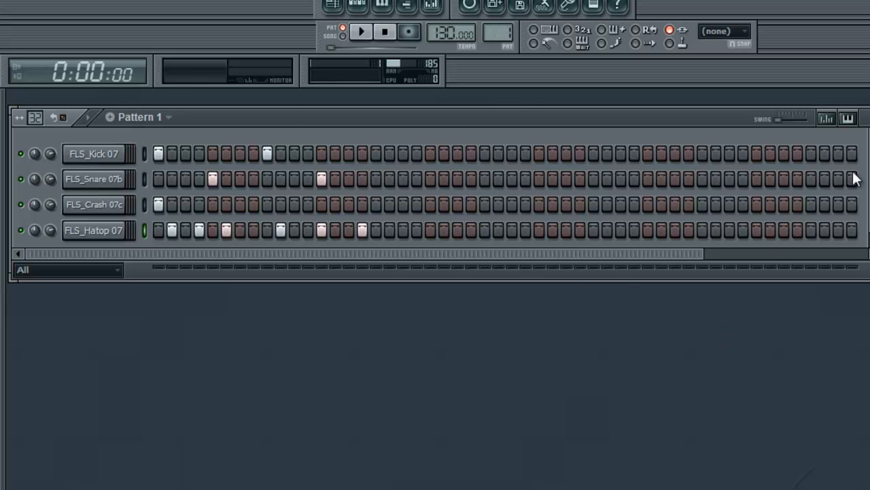
pyautogui.moveTo(467, 256); pyautogui.dragTo(176, 283)
# Add an Absynth 5 instrument channel to the pattern
pyautogui.click(68, 2)
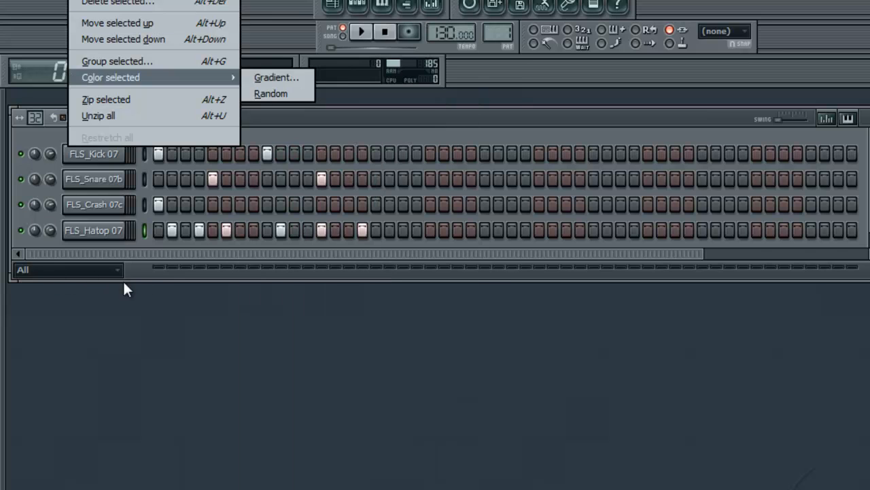
pyautogui.click(143, 284)
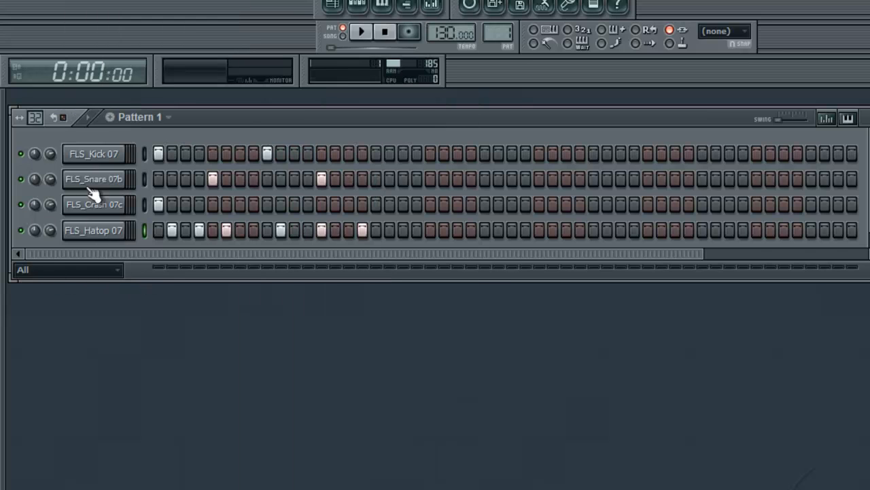
pyautogui.click(87, 0)
pyautogui.moveTo(102, 0)
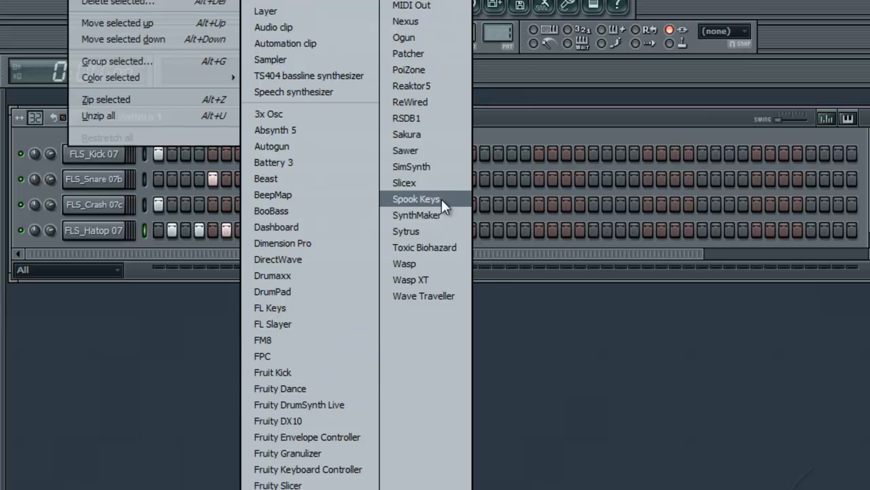
pyautogui.click(299, 133)
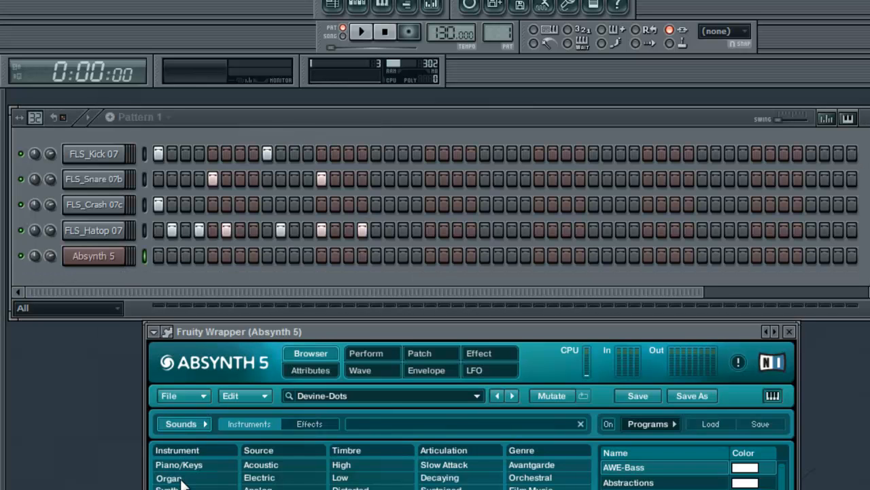
# Load the Absolute Zero preset in Absynth 5, preview a note in its channel settings and return to the step sequencer
pyautogui.scroll(-10, 666, 476)
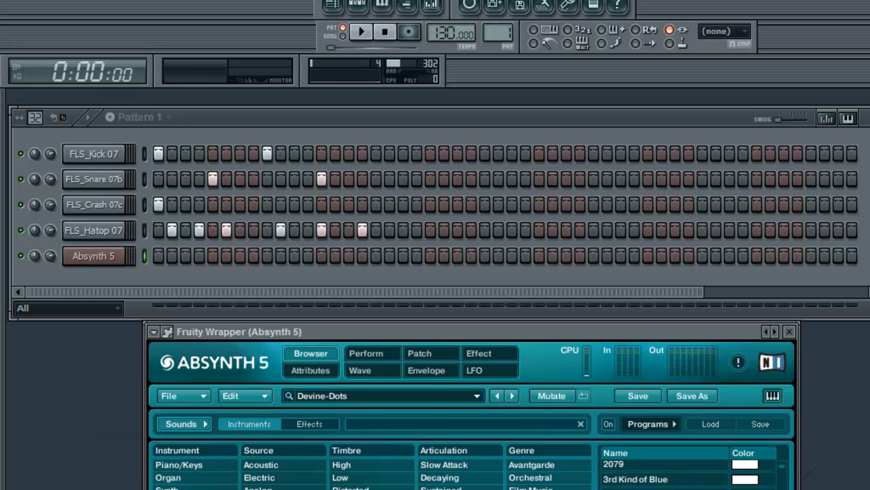
pyautogui.scroll(-2, 667, 476)
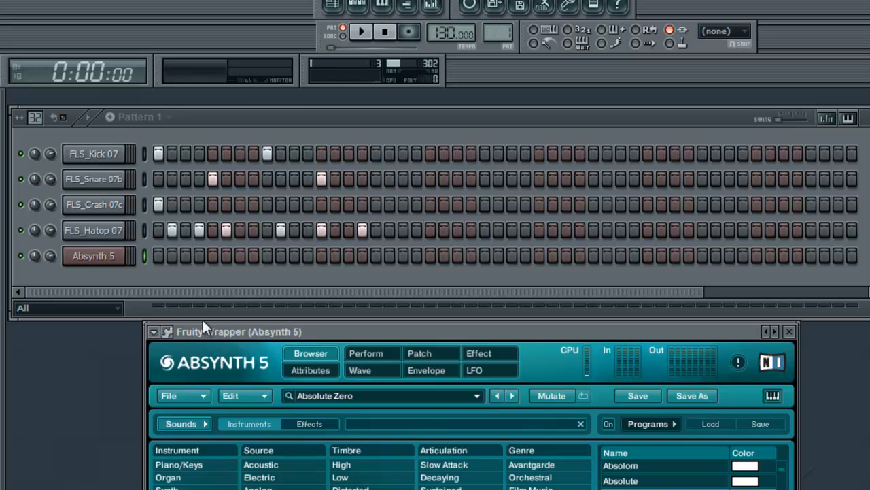
pyautogui.click(127, 260)
pyautogui.click(359, 209)
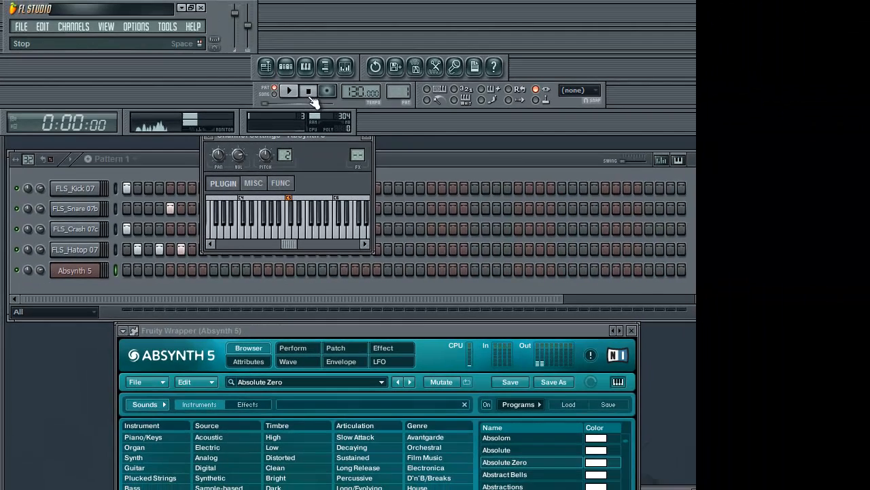
pyautogui.click(380, 160)
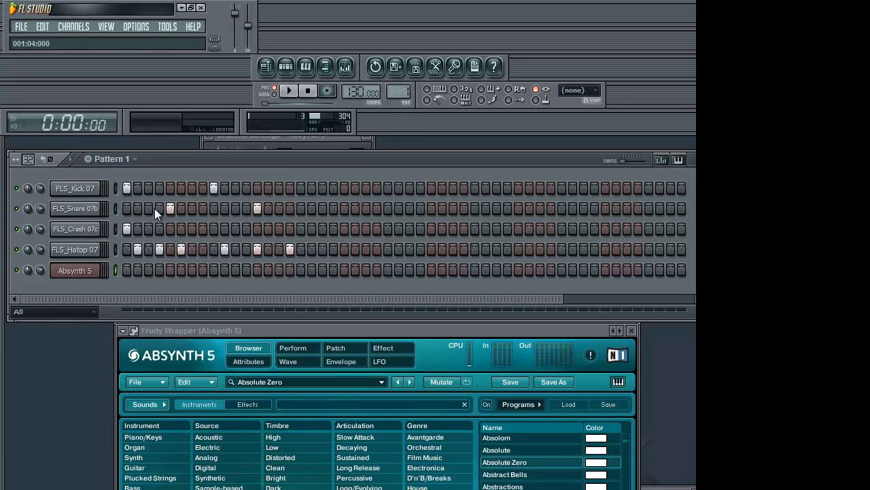
# Start another new project without saving the changes, and close the Snare channel settings
pyautogui.click(23, 32)
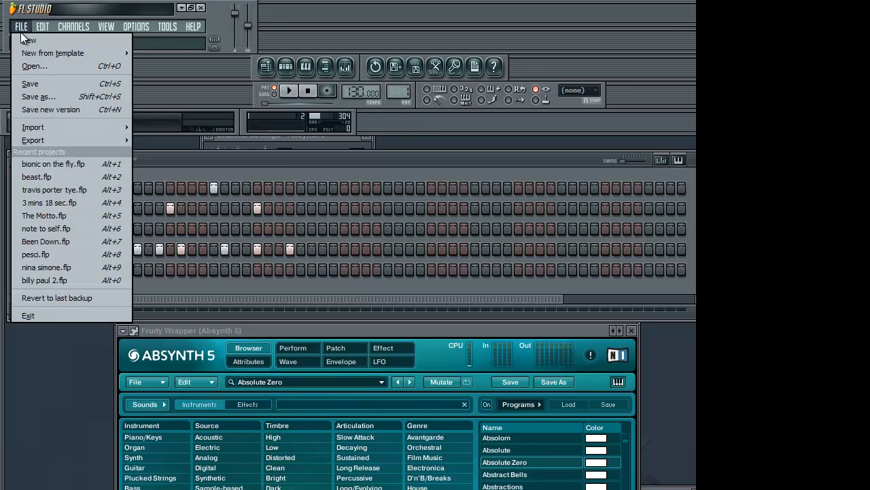
pyautogui.click(18, 35)
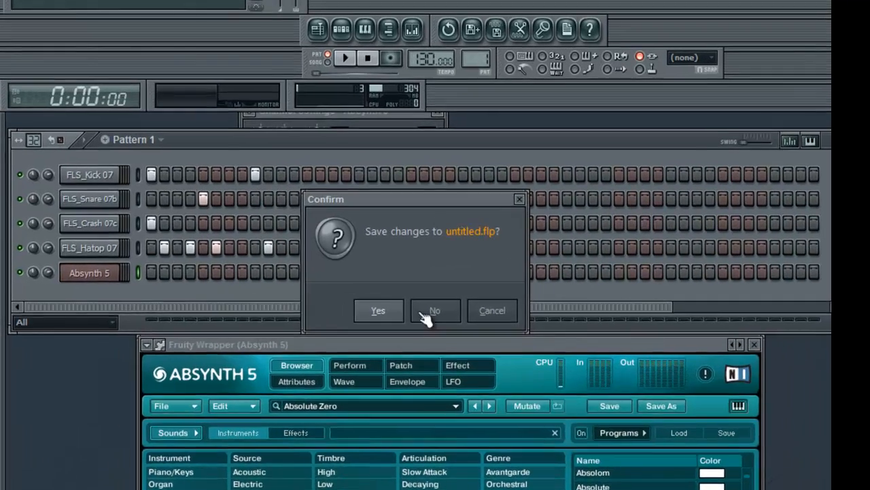
pyautogui.click(432, 312)
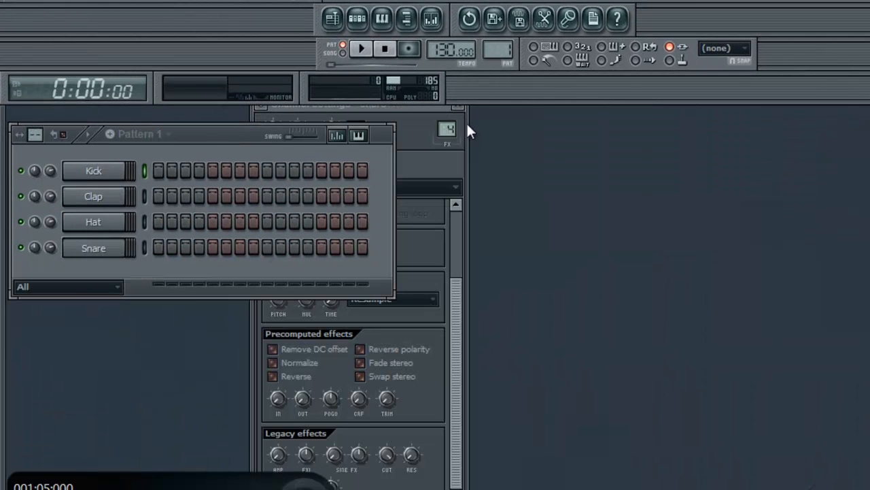
pyautogui.click(414, 133)
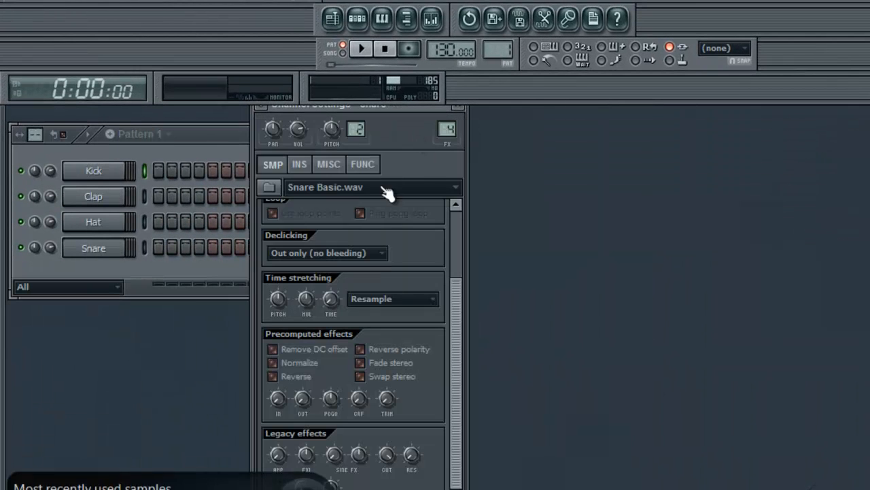
pyautogui.click(458, 107)
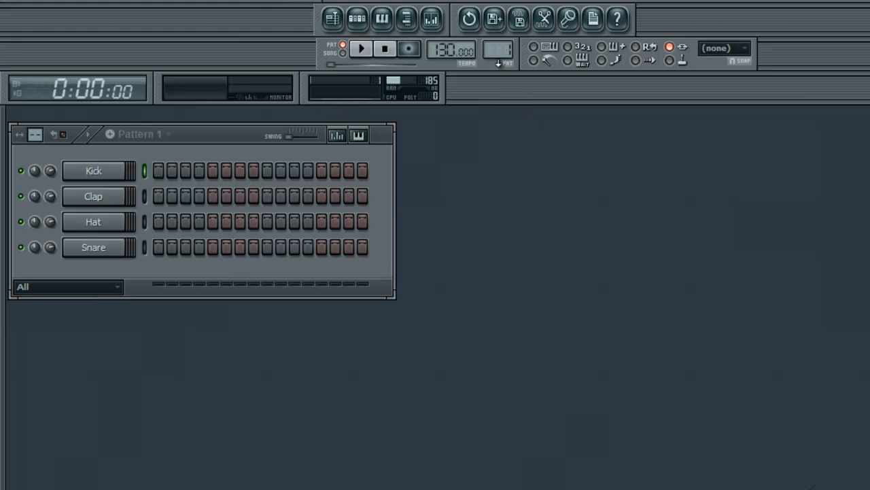
# Cycle through several pattern numbers and return to pattern 1
pyautogui.scroll(1, 491, 53)
pyautogui.scroll(2, 492, 53)
pyautogui.scroll(1, 492, 53)
pyautogui.scroll(1, 492, 55)
pyautogui.scroll(-4, 492, 55)
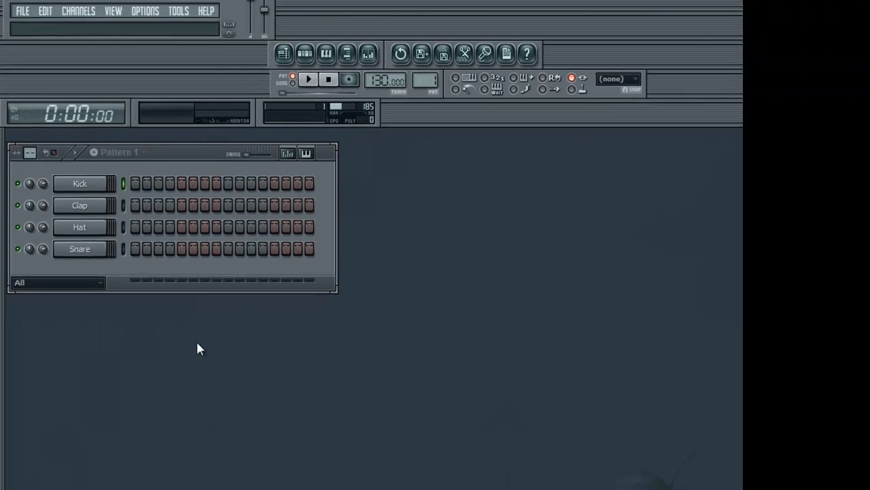
# Minimize the FL Studio window to reach the desktop
pyautogui.click(197, 8)
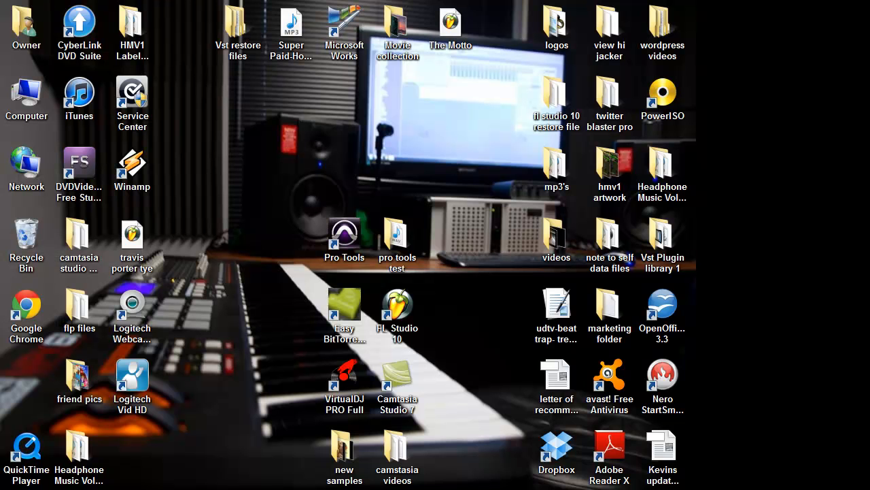